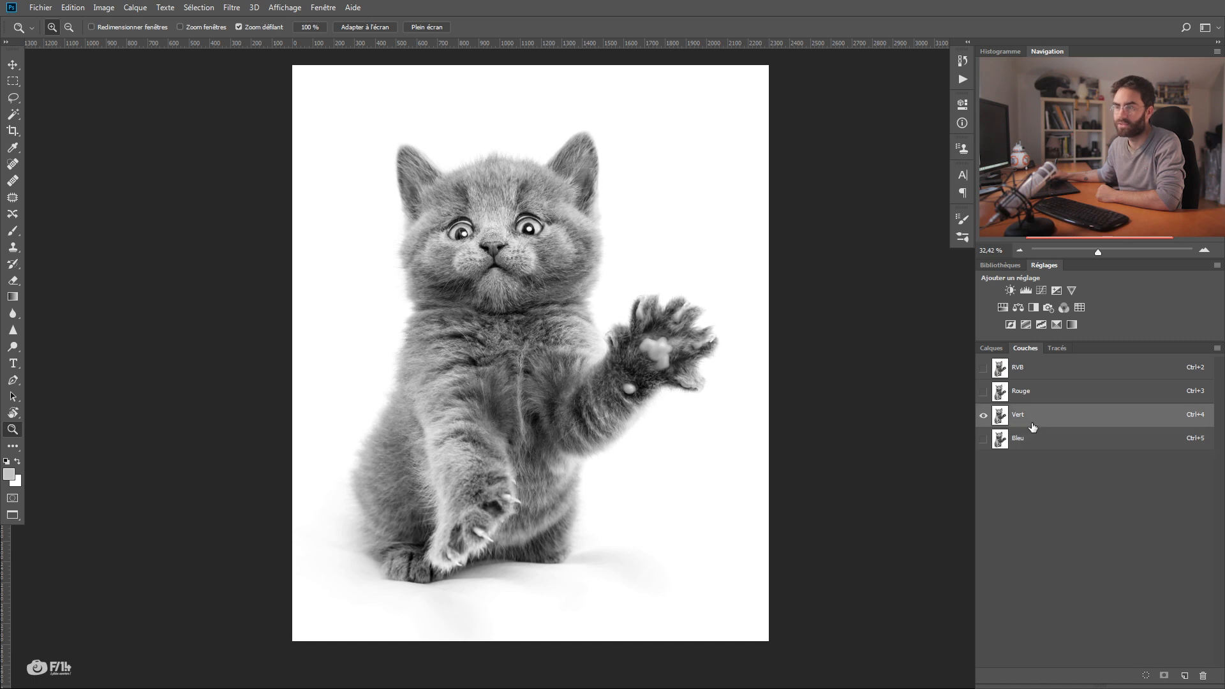
# - Compare the kitten's contrast in the Green and Blue channels and keep the Blue channel active
pyautogui.moveTo(474, 187); pyautogui.dragTo(533, 188)
pyautogui.click(1049, 420)
pyautogui.click(1038, 442)
pyautogui.click(1034, 422)
pyautogui.click(1034, 439)
pyautogui.moveTo(569, 411); pyautogui.dragTo(549, 303)
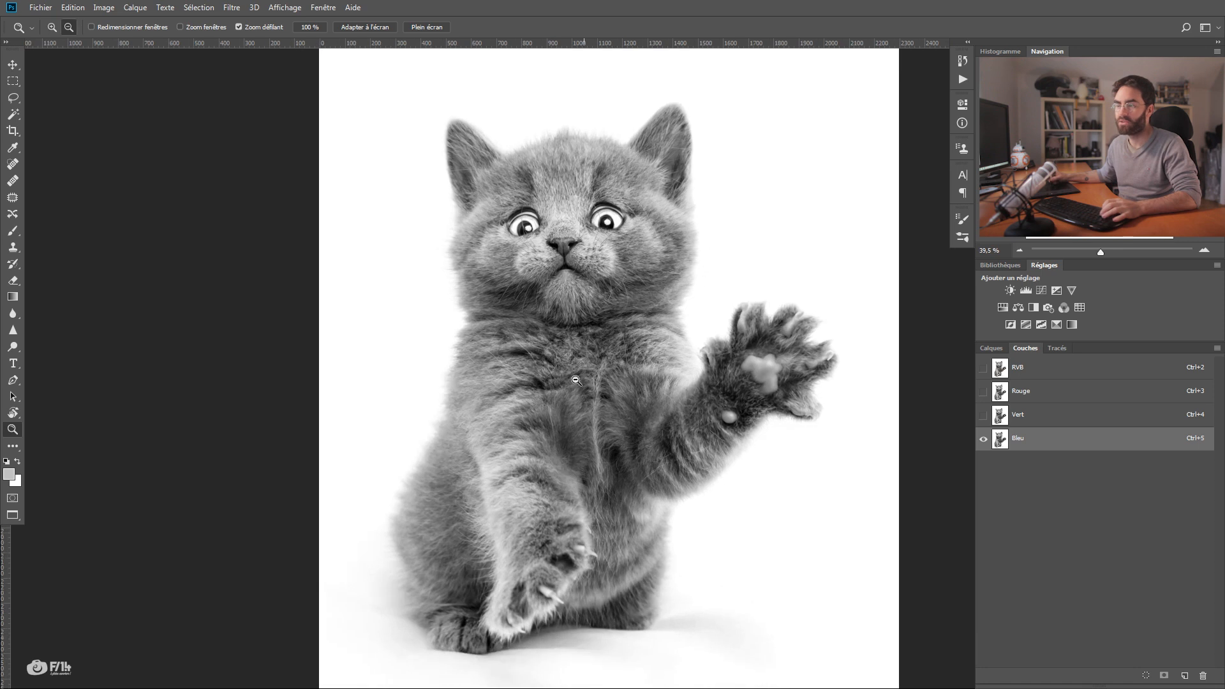
pyautogui.moveTo(576, 380); pyautogui.dragTo(543, 288)
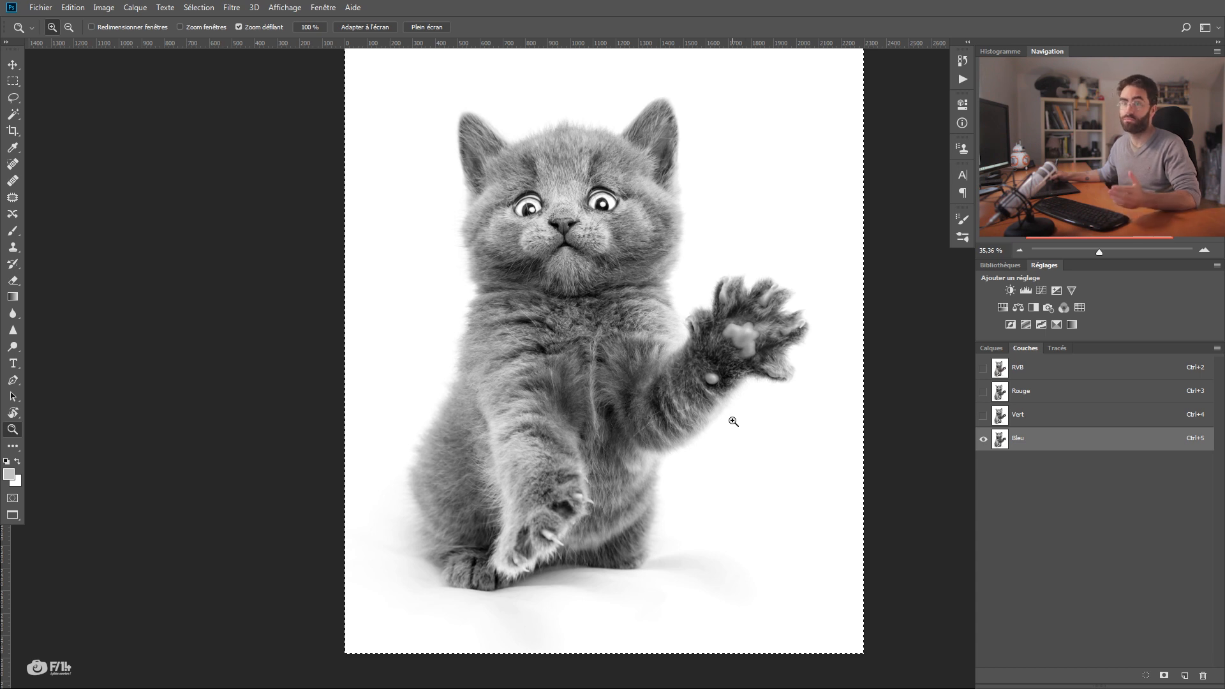
# - Paste the copied Blue channel as a new layer above Calque 1 copie, with the composite RGB view active
pyautogui.click(991, 349)
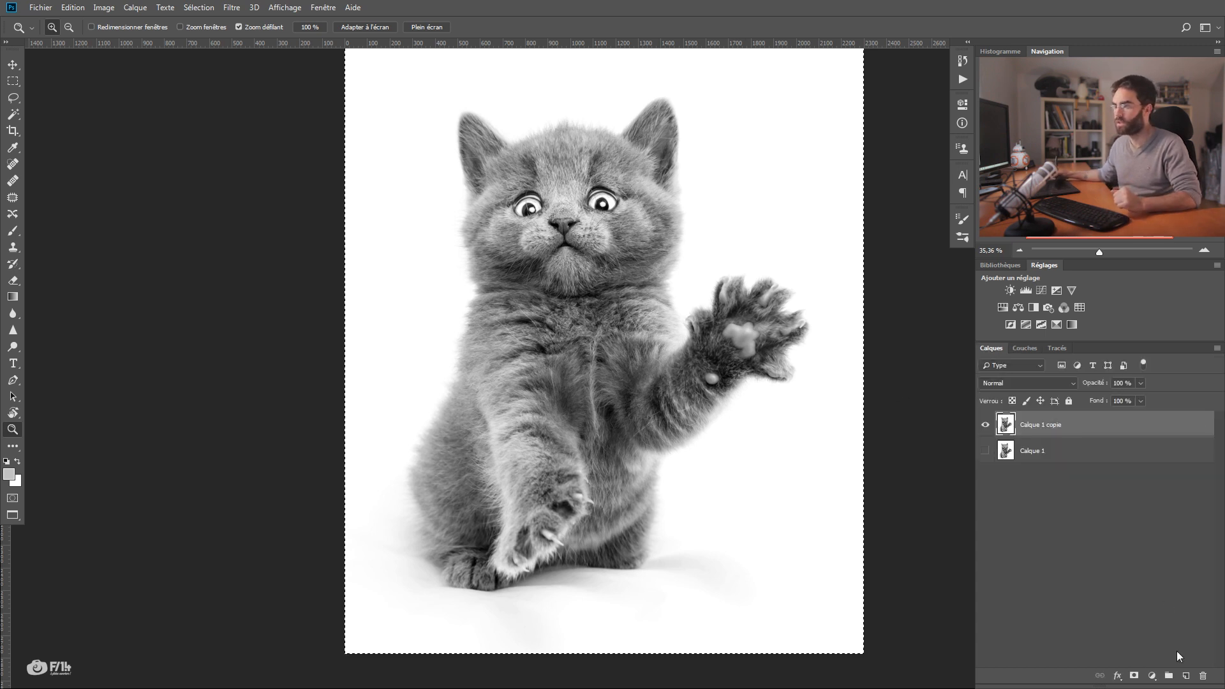
pyautogui.hotkey('ctrl', '2')
pyautogui.hotkey('ctrl', 'v')
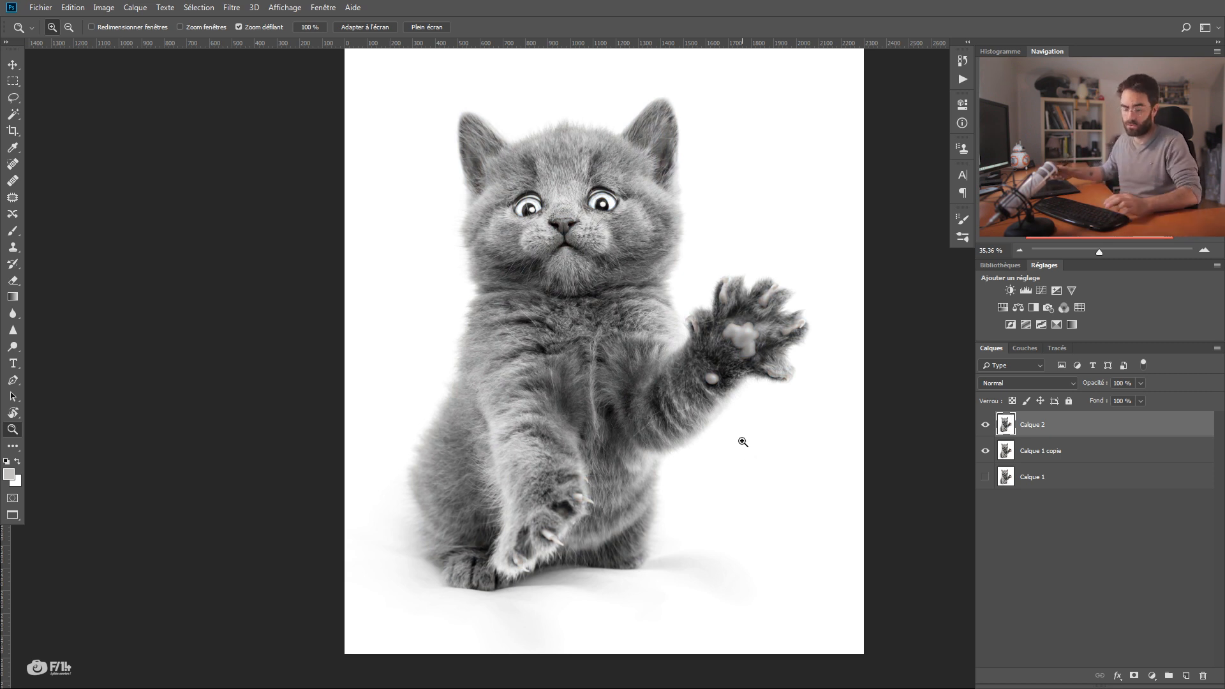
# - Compare the grayscale Calque 2 with the colour image beneath by hiding and showing it again
pyautogui.moveTo(490, 313); pyautogui.dragTo(481, 337)
pyautogui.scroll(-1, 475, 319)
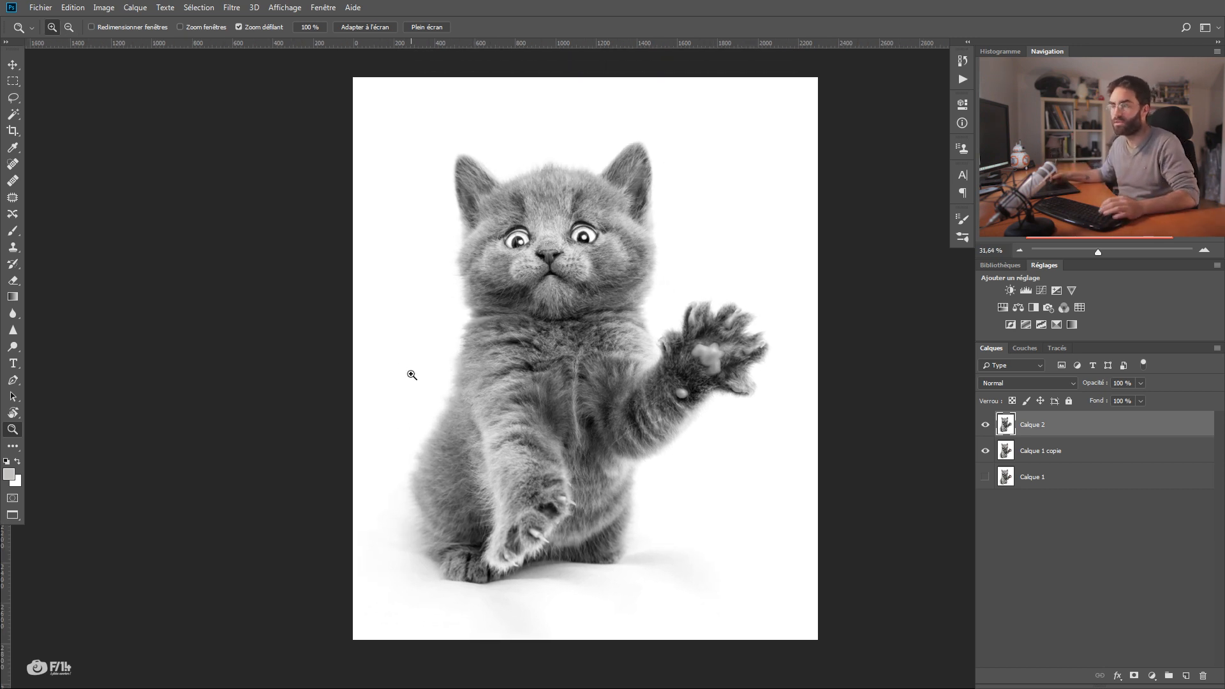
pyautogui.click(985, 425)
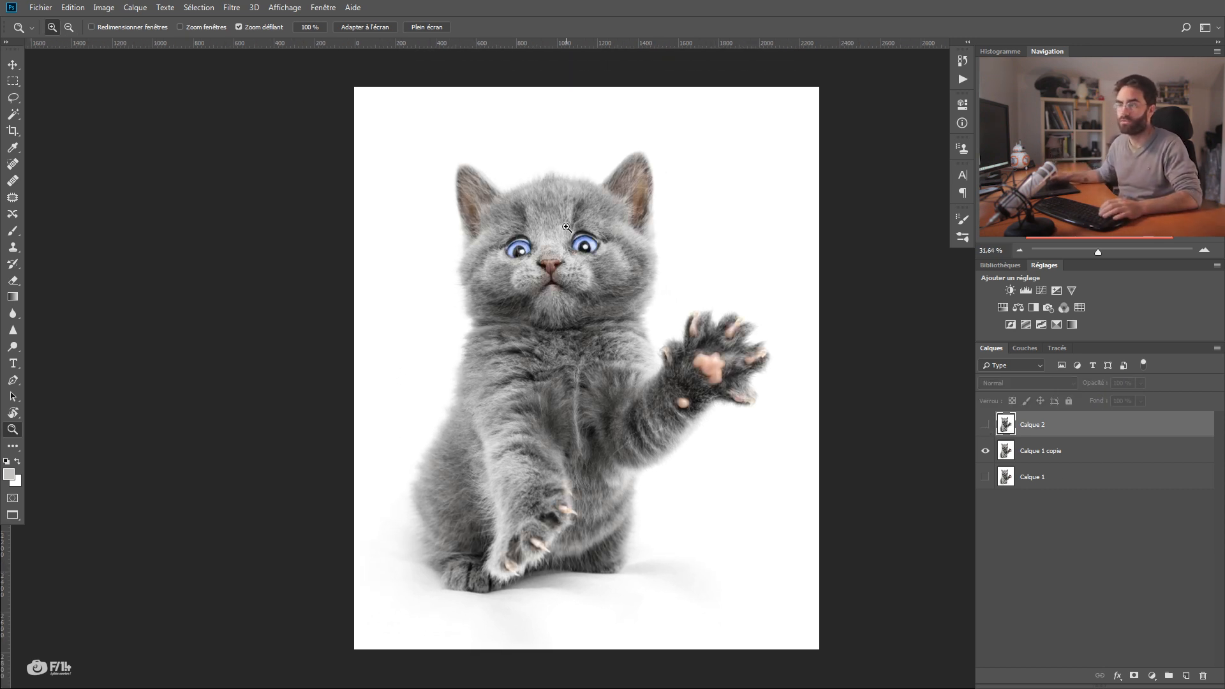
pyautogui.click(985, 426)
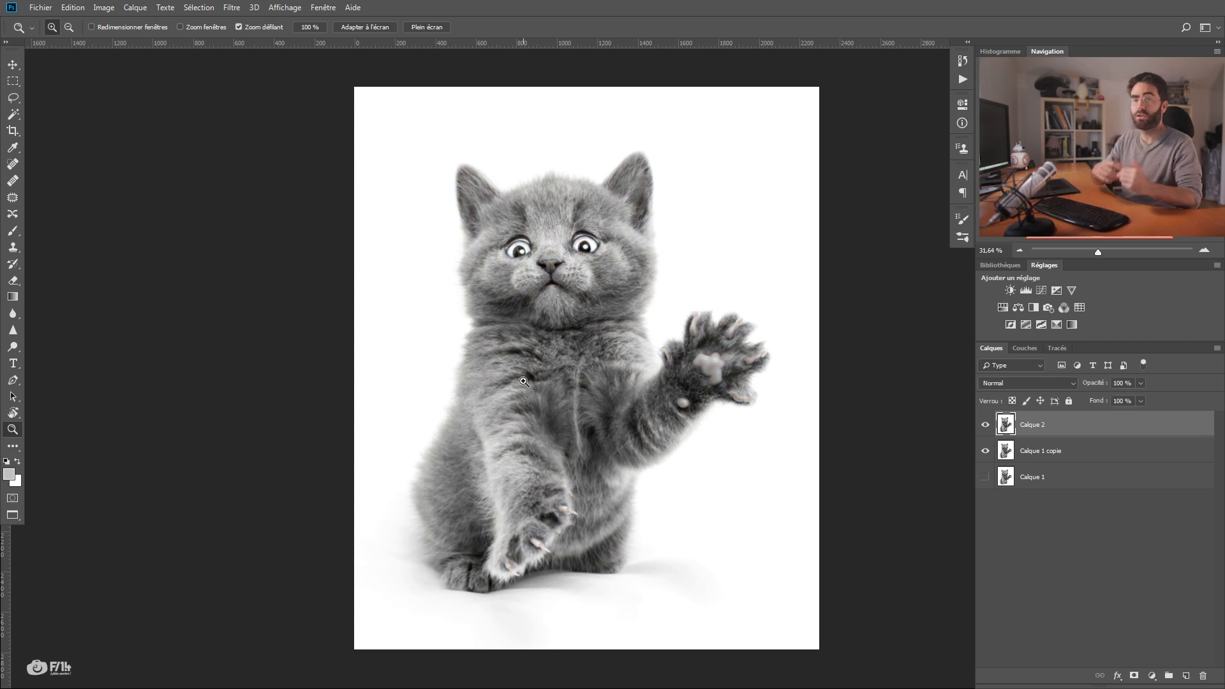
pyautogui.hotkey('ctrl', 'l')
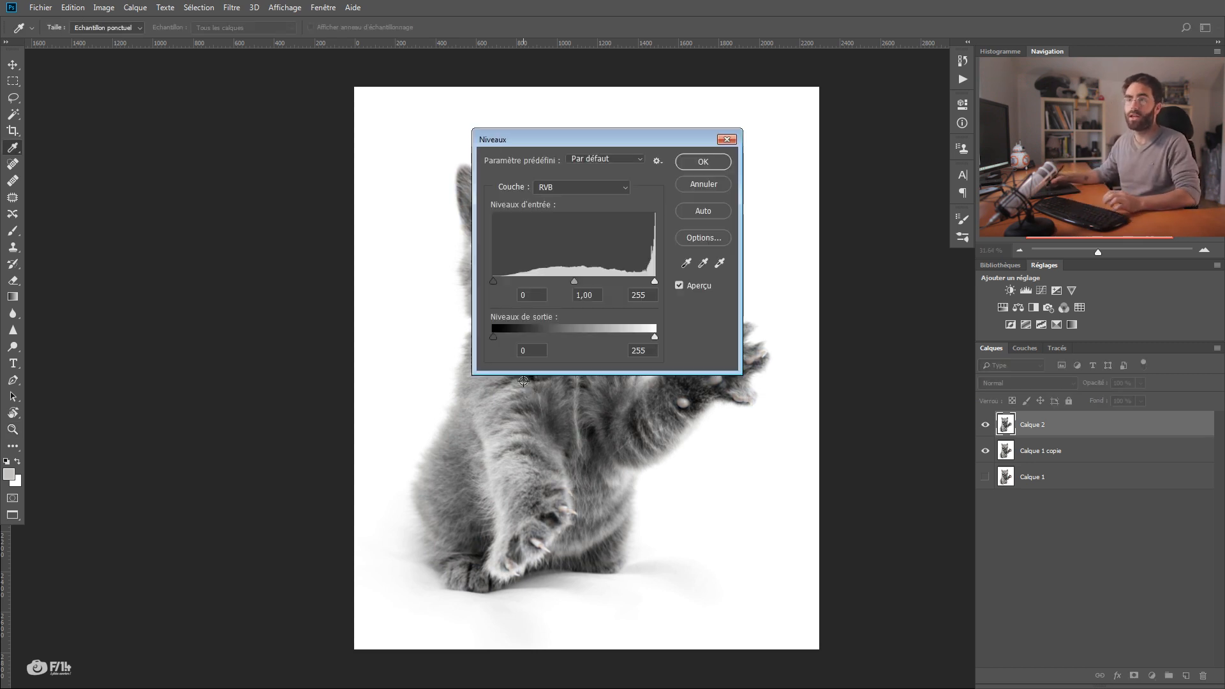
pyautogui.moveTo(617, 144); pyautogui.dragTo(222, 170)
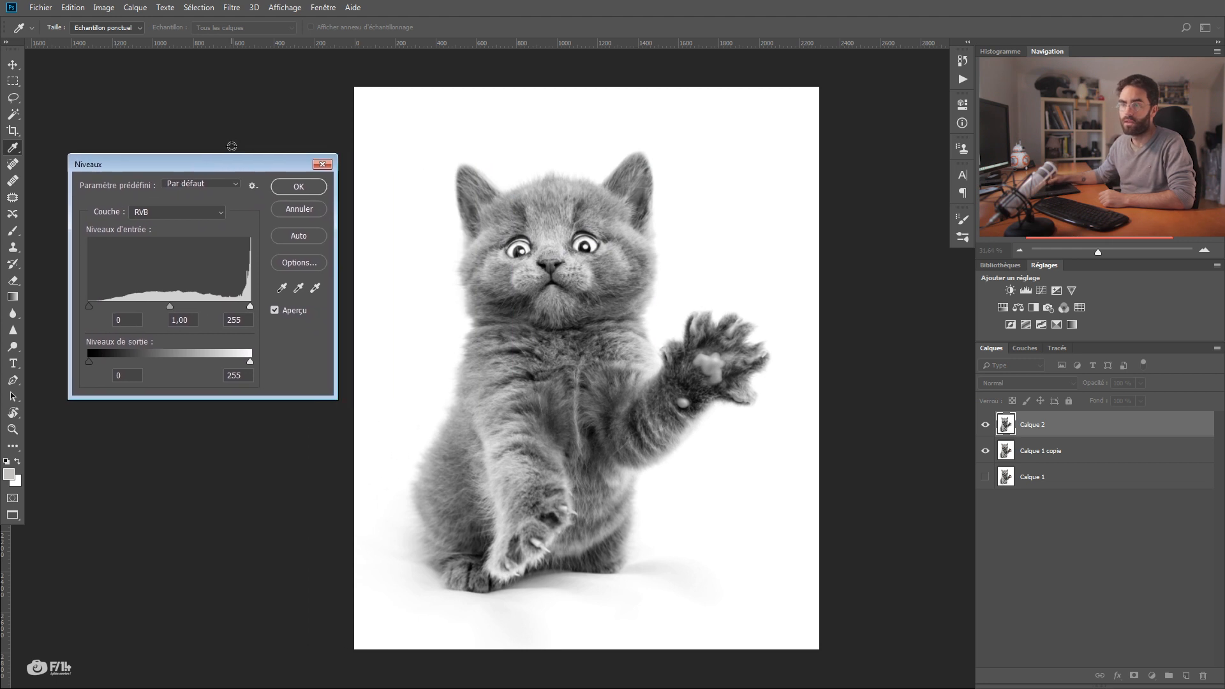
pyautogui.moveTo(89, 306); pyautogui.dragTo(116, 306)
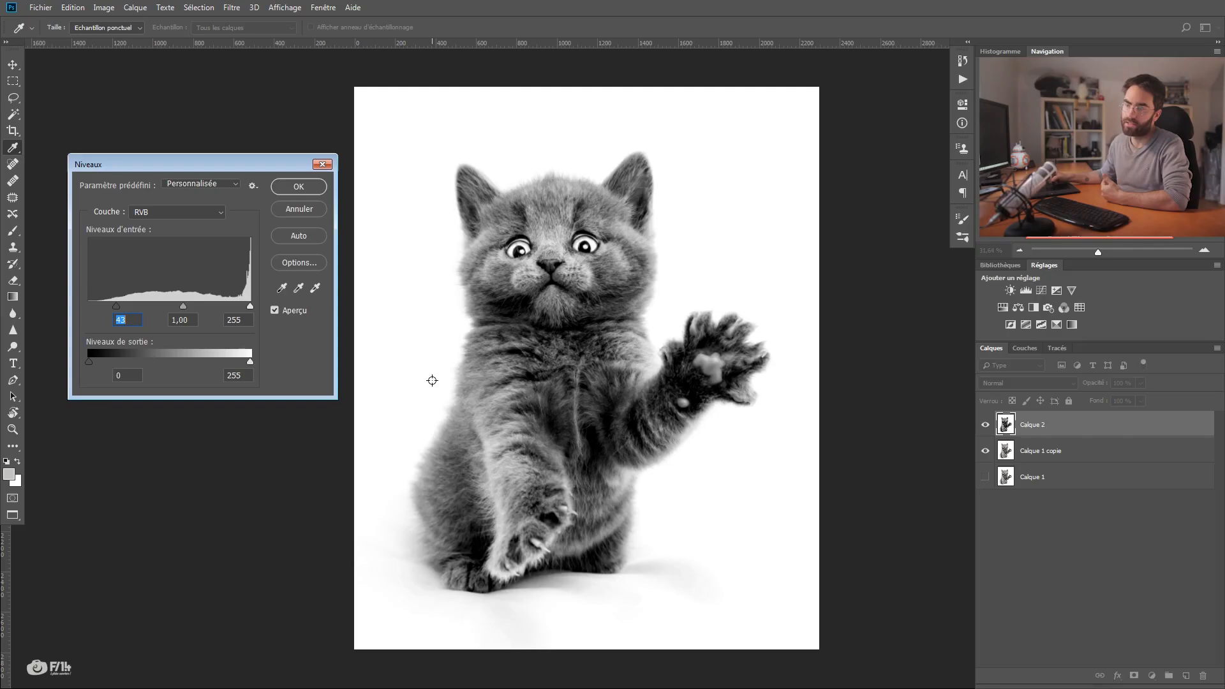
pyautogui.click(302, 209)
pyautogui.press('z')
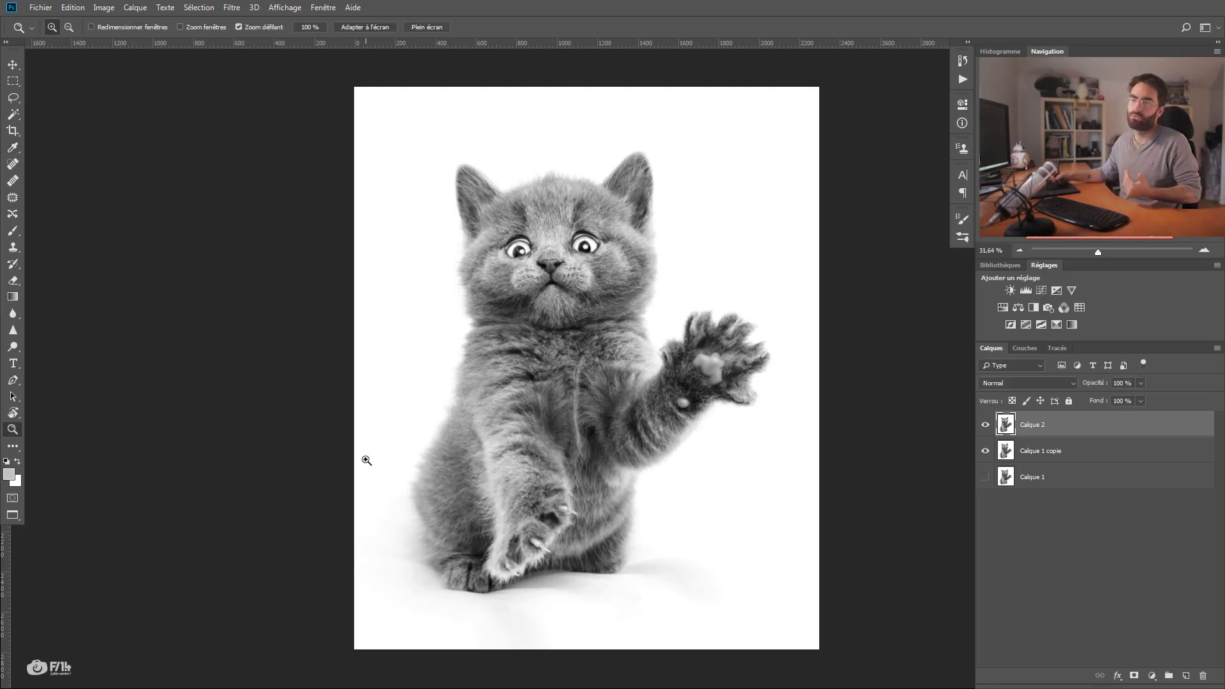
# - Select the white background around the kitten with the Magic Wand at tolerance 10 and invert the selection
pyautogui.moveTo(472, 327); pyautogui.dragTo(505, 309)
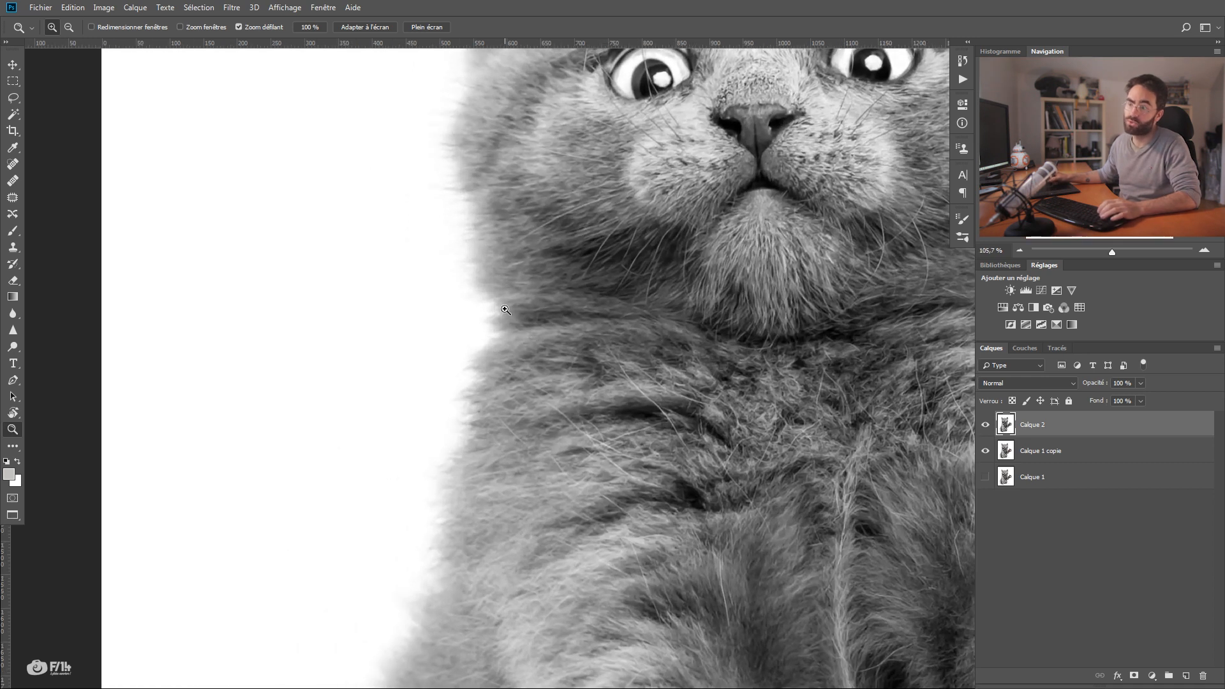
pyautogui.scroll(-6, 456, 342)
pyautogui.press('w')
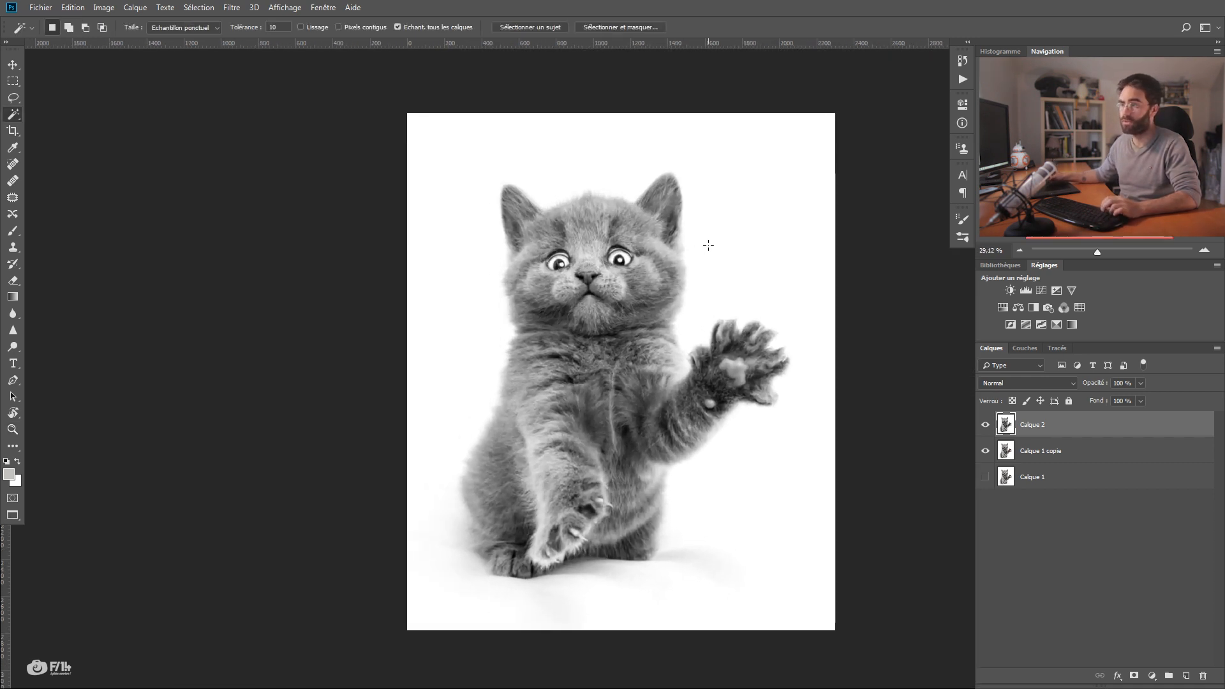
pyautogui.click(601, 142)
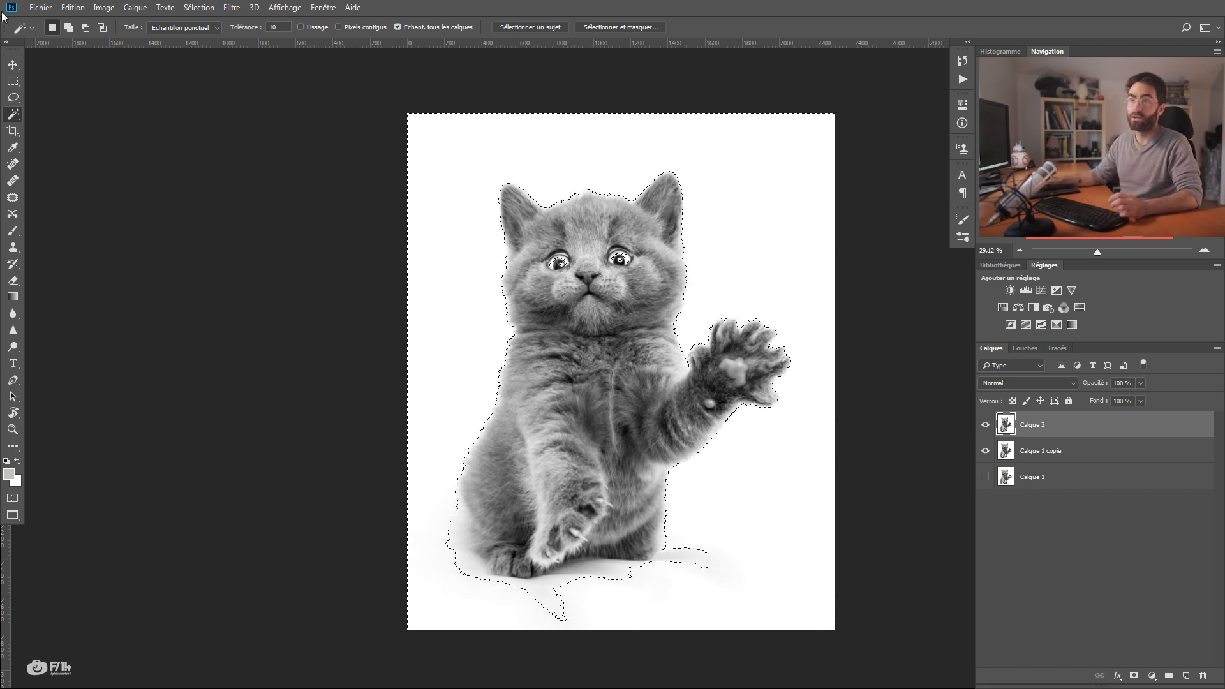
pyautogui.click(198, 7)
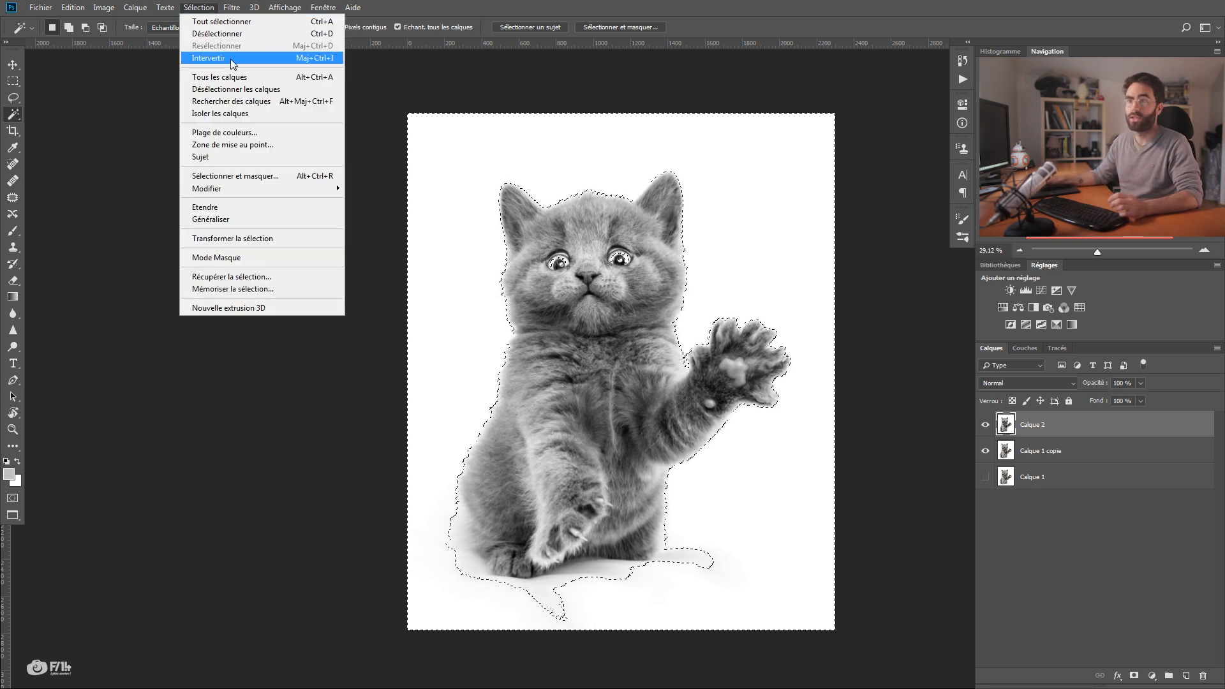
pyautogui.click(231, 58)
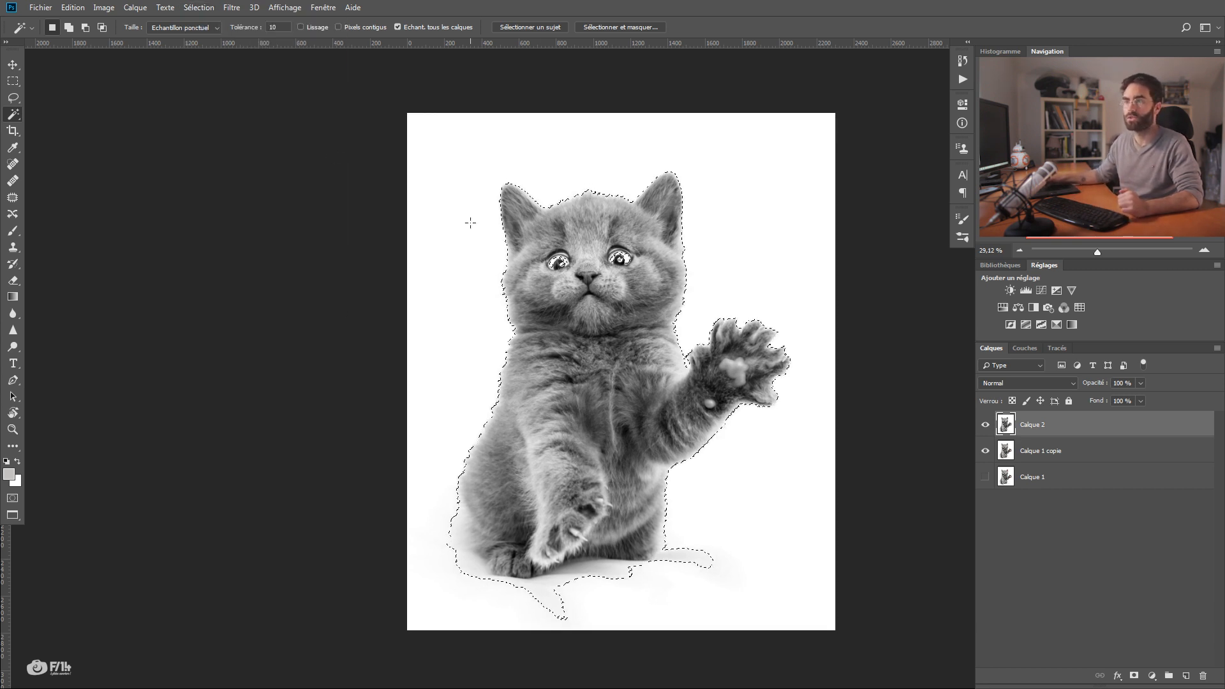
# - Open the selection in Select and Mask and brush the kitten's fur outline with the Refine Edge Brush
pyautogui.click(609, 26)
pyautogui.click(14, 83)
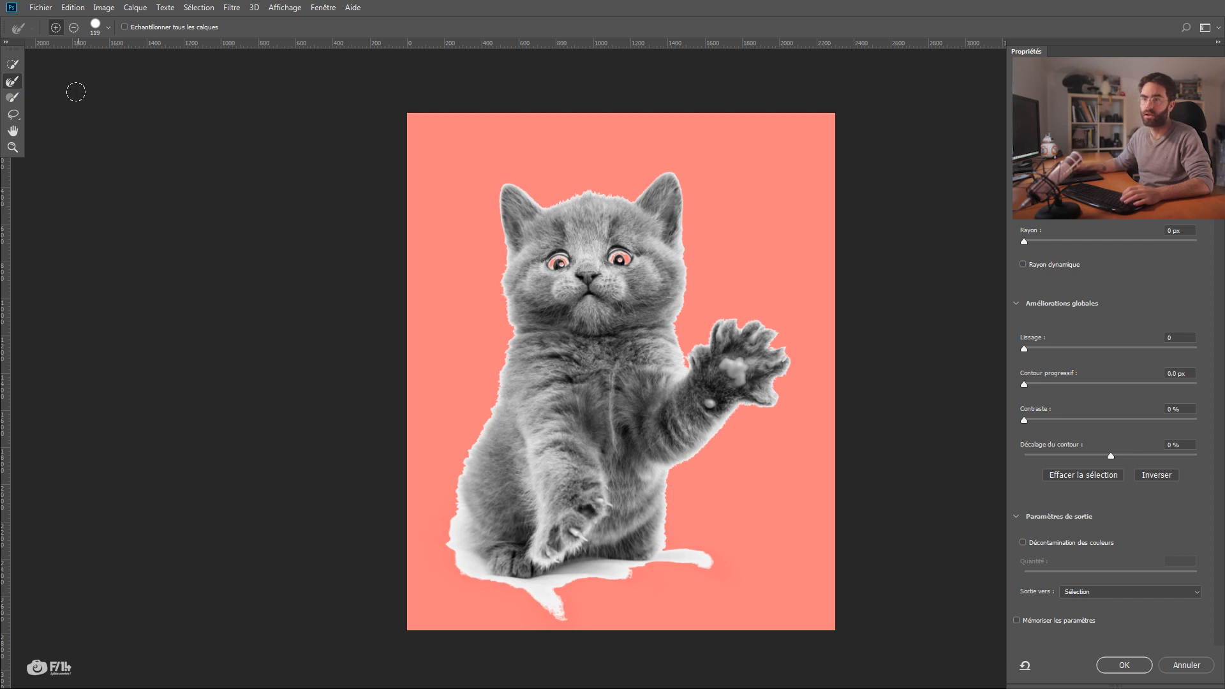
pyautogui.press('alt')
pyautogui.keyDown('alt'); pyautogui.rightClick(524, 266); pyautogui.keyUp('alt')
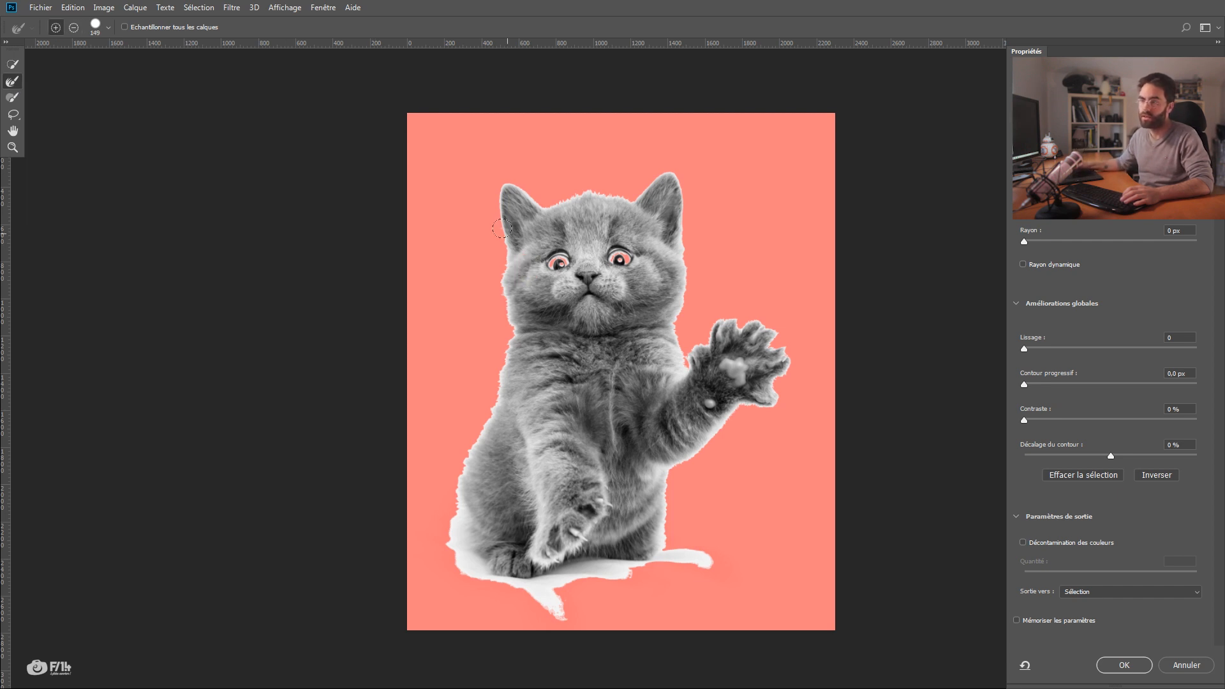
pyautogui.moveTo(500, 260); pyautogui.dragTo(502, 301)
pyautogui.moveTo(475, 419); pyautogui.dragTo(457, 571)
pyautogui.moveTo(507, 198)
pyautogui.mouseDown()
pyautogui.moveTo(629, 190)
pyautogui.moveTo(682, 366)
pyautogui.moveTo(720, 319)
pyautogui.moveTo(726, 414)
pyautogui.moveTo(670, 459)
pyautogui.moveTo(653, 561)
pyautogui.mouseUp()
# - Try an edge contrast of 15 % with a smart radius on the refined fur selection, and discard the selection
pyautogui.press('z')
pyautogui.moveTo(514, 245); pyautogui.dragTo(602, 253)
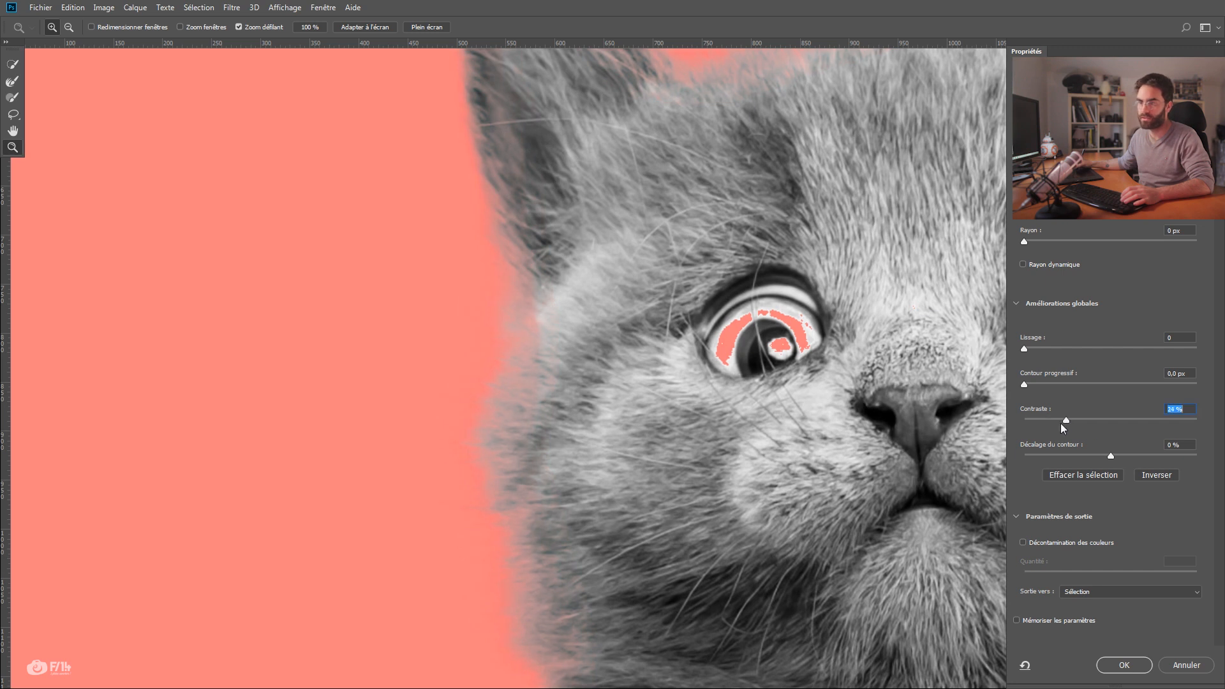
pyautogui.click(1023, 264)
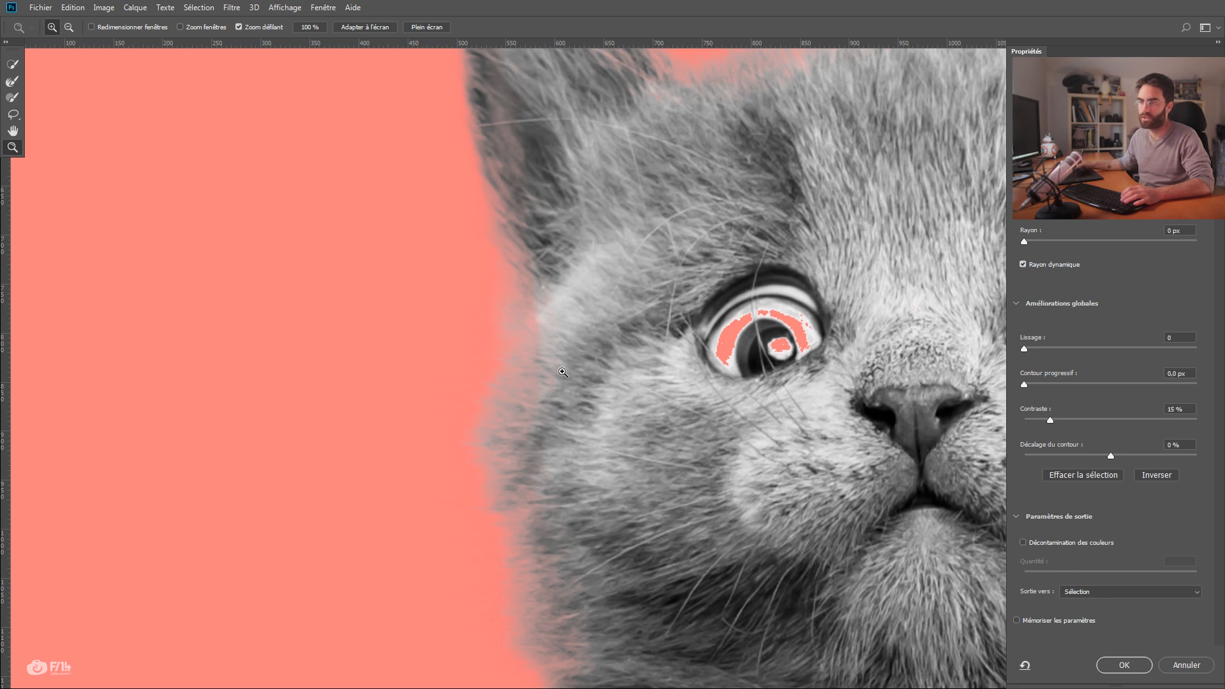
pyautogui.scroll(-5, 665, 345)
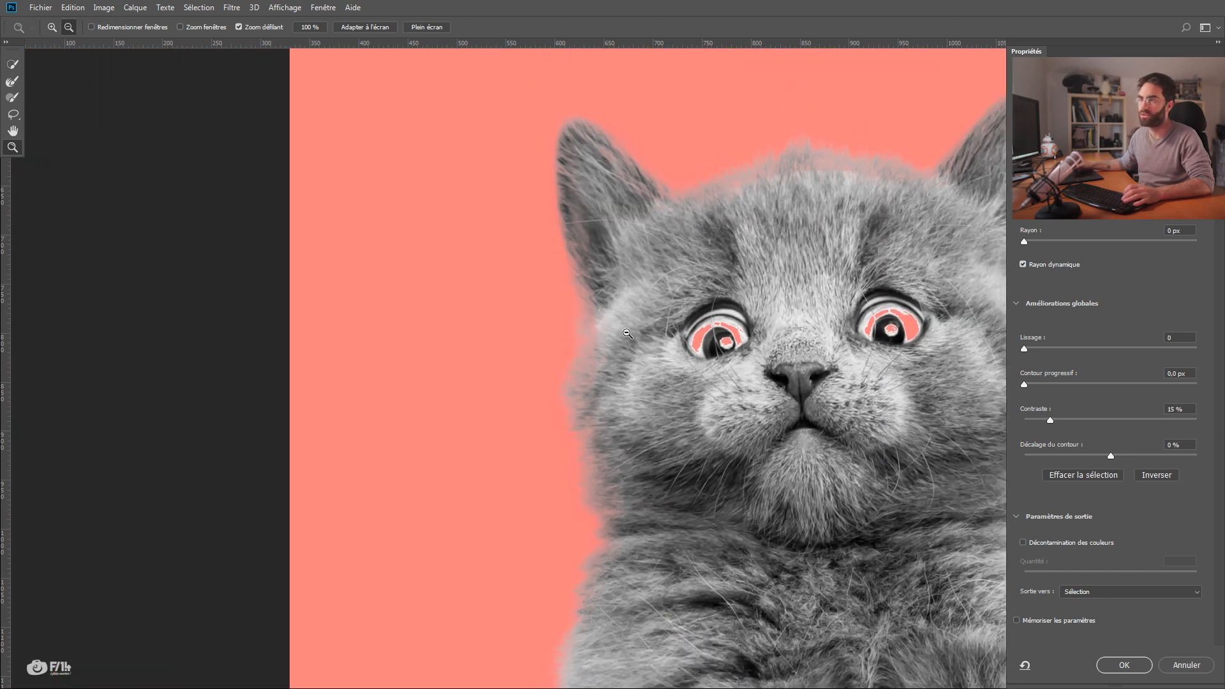
pyautogui.moveTo(750, 399); pyautogui.dragTo(596, 318)
pyautogui.press('Return')
pyautogui.scroll(-3, 576, 297)
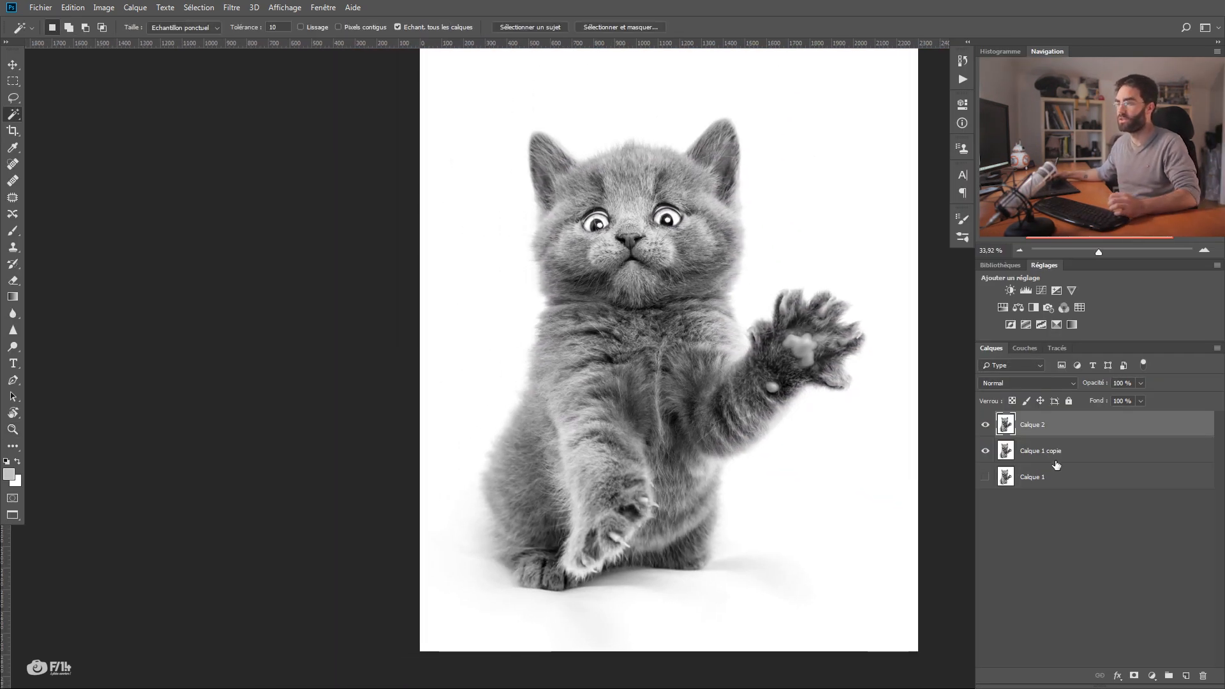
# - Darken the kitten on Calque 2 with Levels, setting the input black point to 57 and lowering the midtones
pyautogui.hotkey('ctrl', 'l')
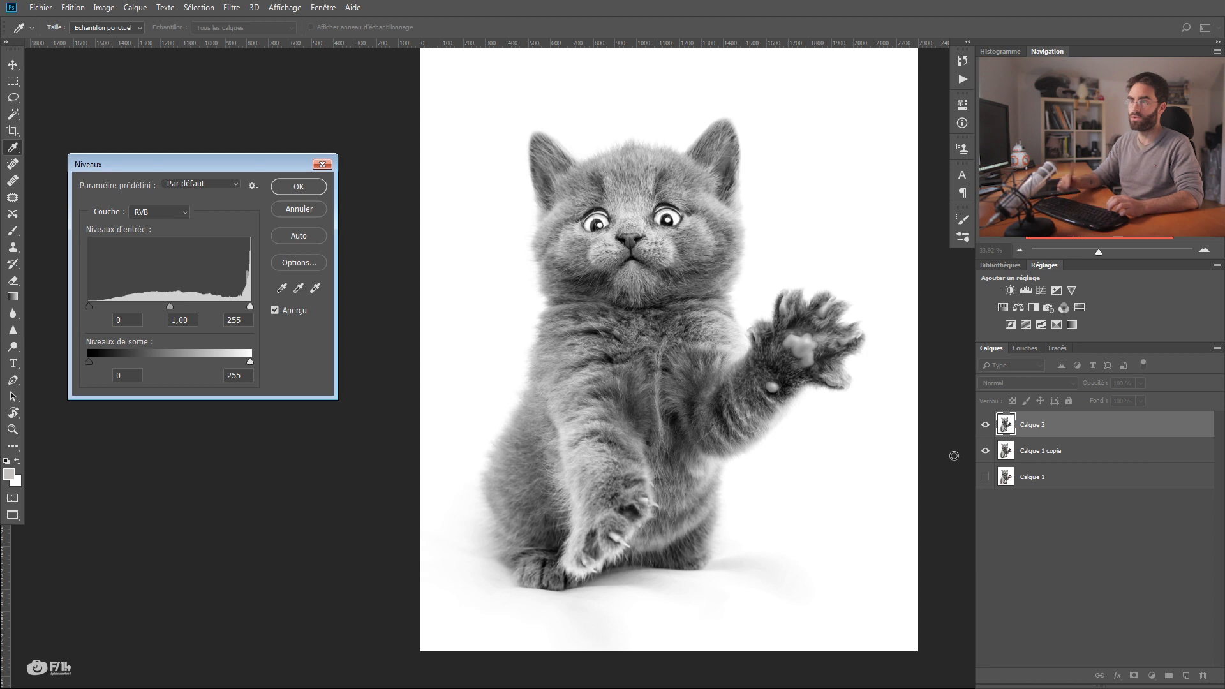
pyautogui.moveTo(236, 160); pyautogui.dragTo(234, 165)
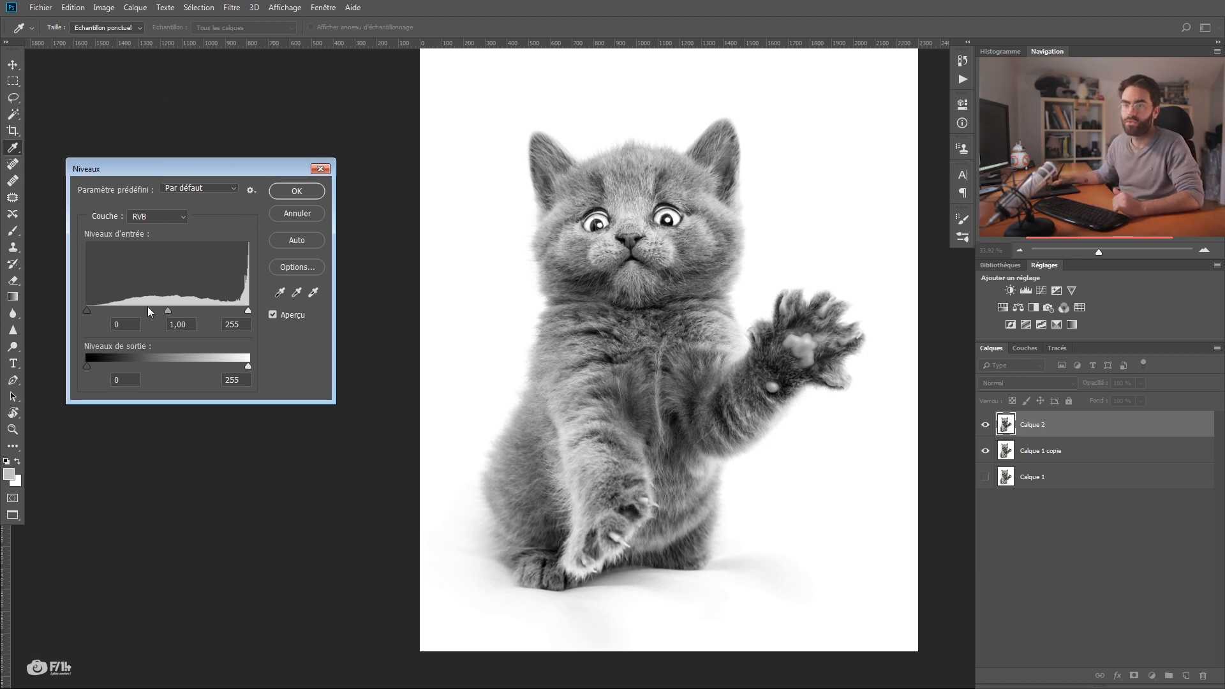
pyautogui.moveTo(87, 311); pyautogui.dragTo(209, 312)
pyautogui.click(248, 310)
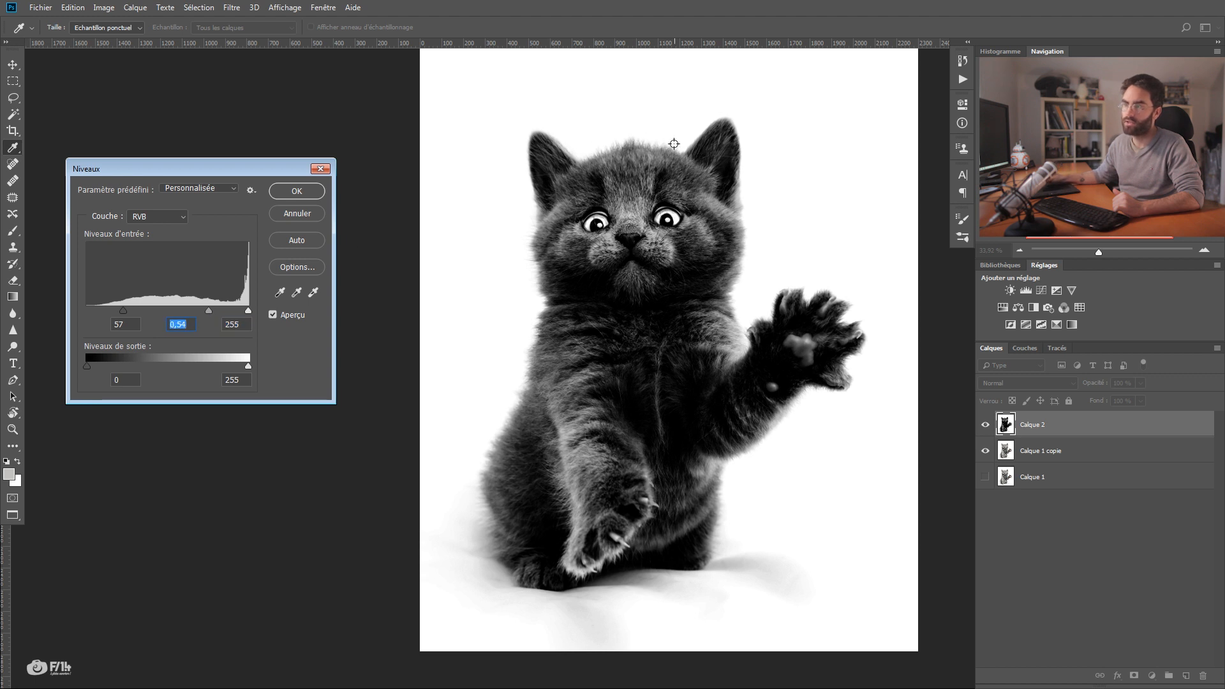
pyautogui.moveTo(207, 310); pyautogui.dragTo(223, 314)
pyautogui.press('Return')
# - Select the contiguous white background and the floor shadows around the kitten with the Magic Wand, and invert the selection
pyautogui.press('w')
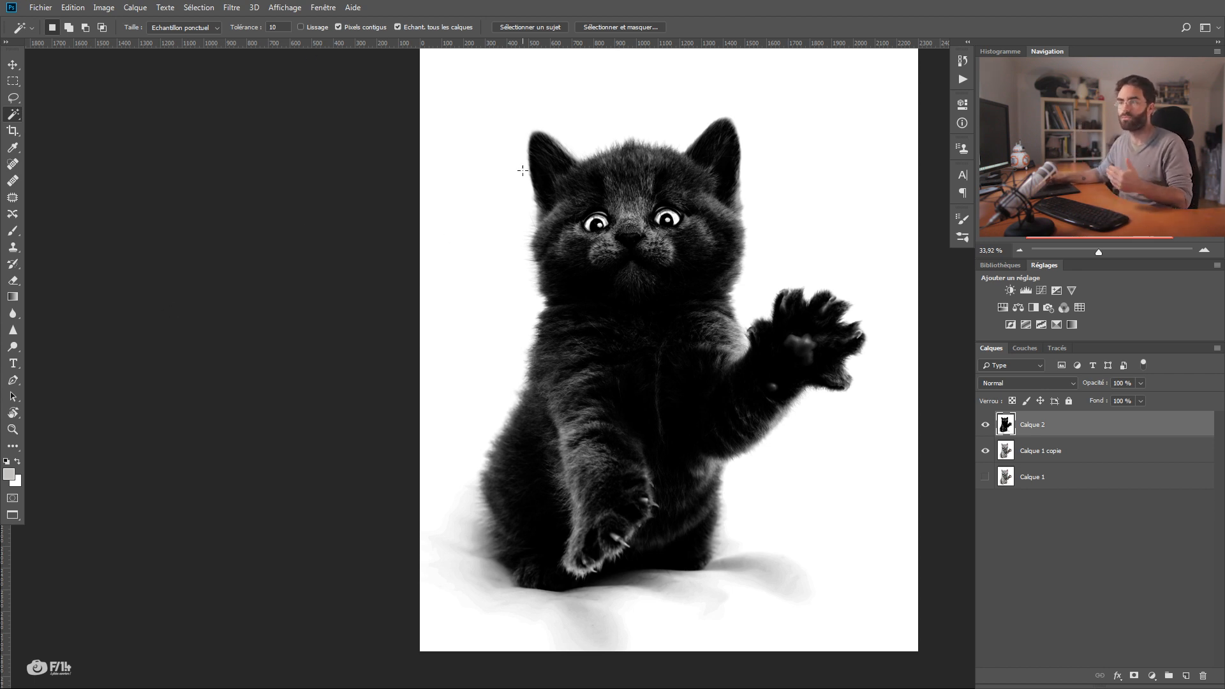
pyautogui.click(526, 211)
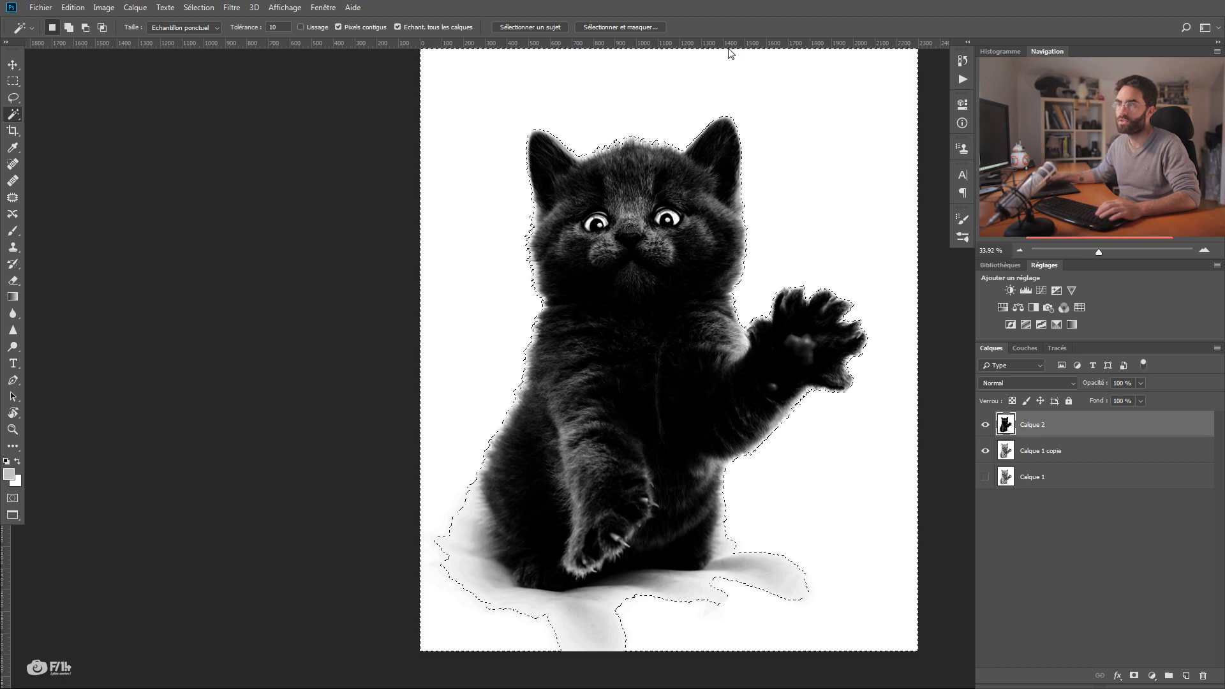
pyautogui.click(463, 542)
pyautogui.click(595, 631)
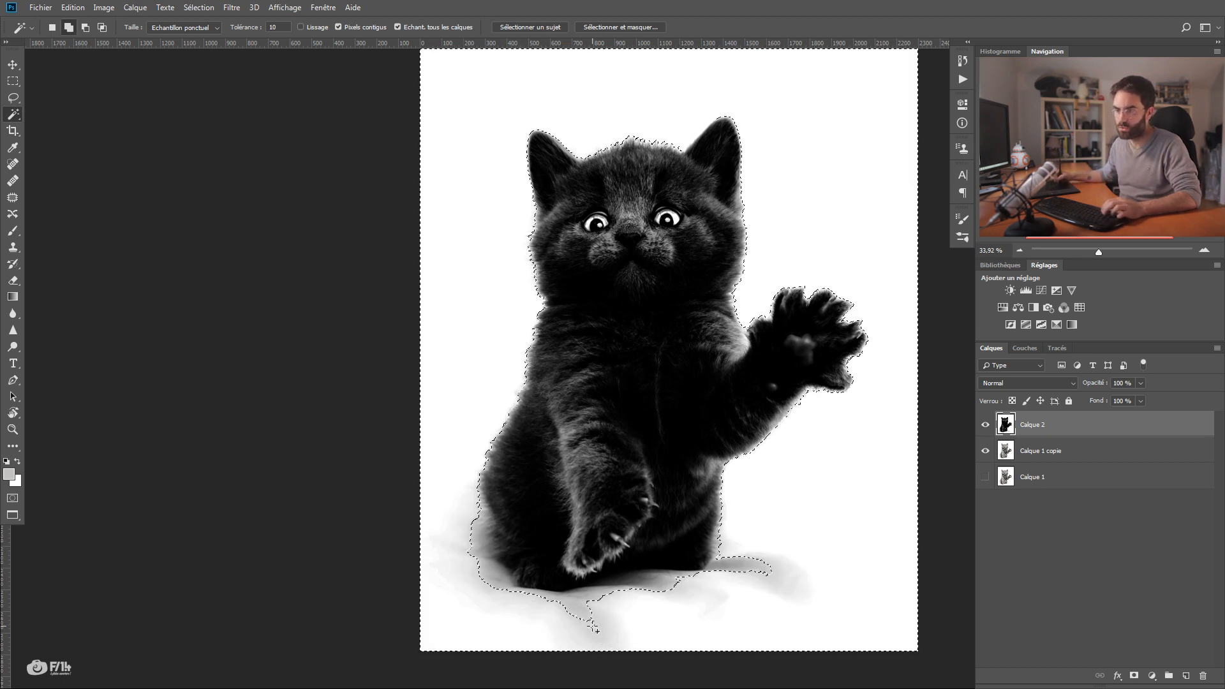
pyautogui.click(633, 588)
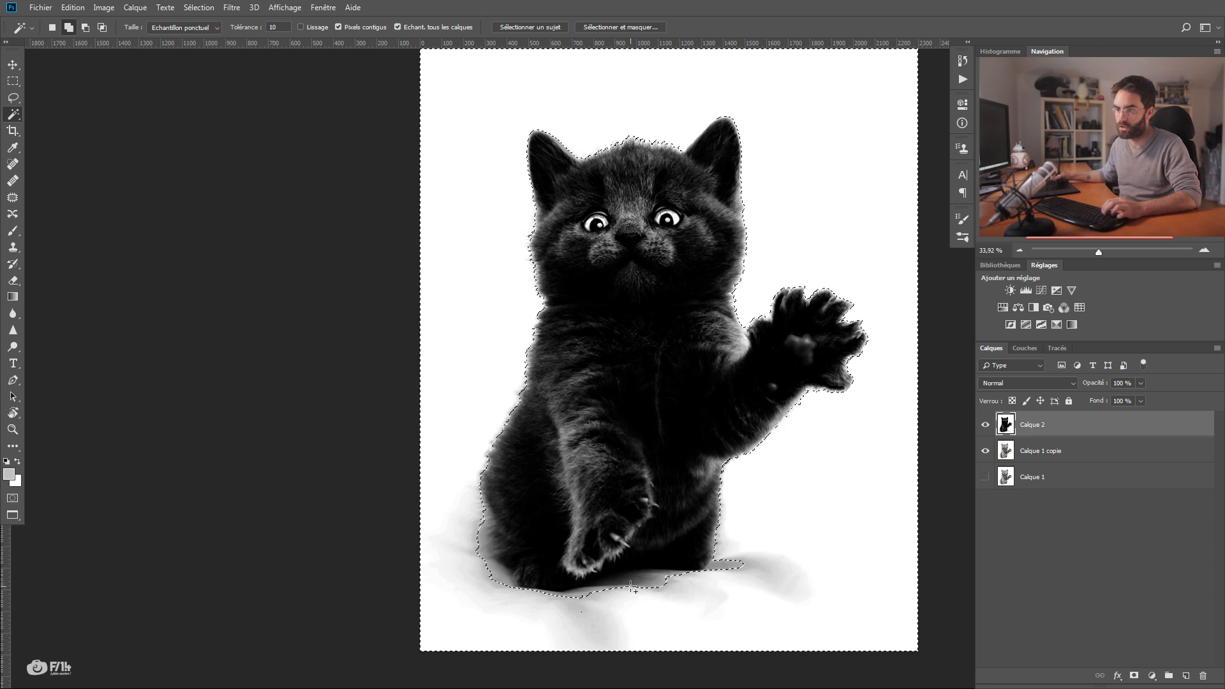
pyautogui.keyDown('shift'); pyautogui.click(493, 575); pyautogui.keyUp('shift')
pyautogui.hotkey('ctrl', 'shift', 'i')
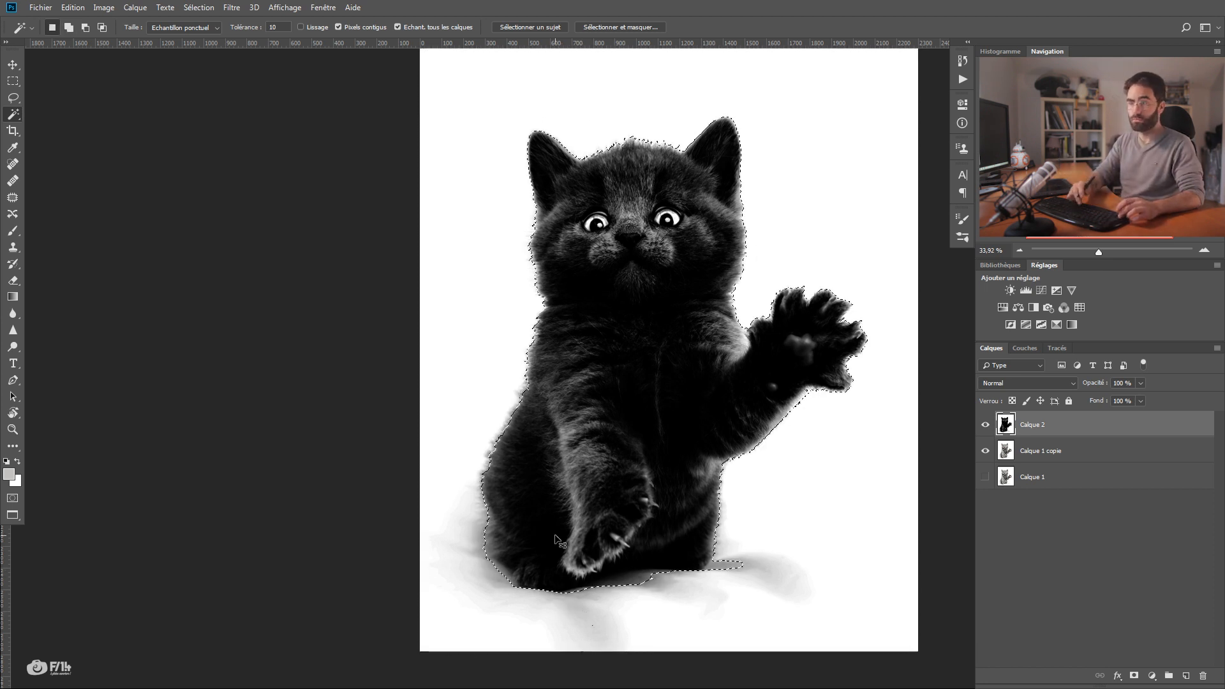
# - Refine the inverted selection in Select and Mask, brushing the head, back, base and raised-paw edges with the Refine Edge Brush
pyautogui.click(657, 27)
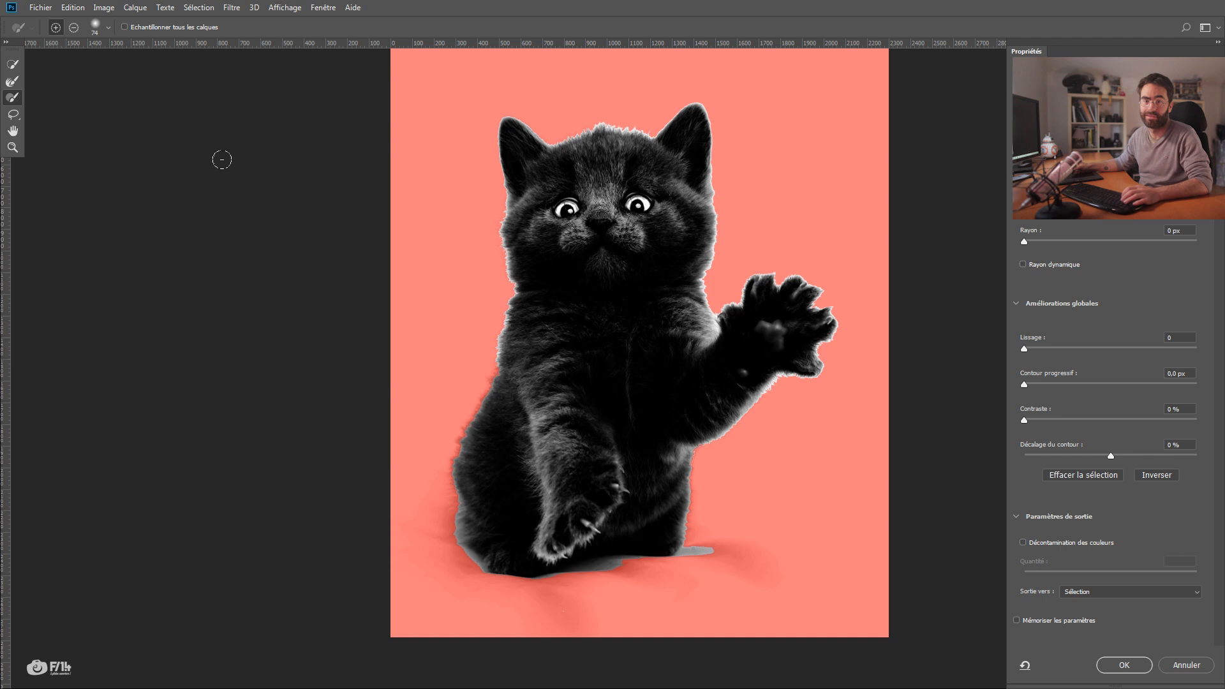
pyautogui.click(13, 81)
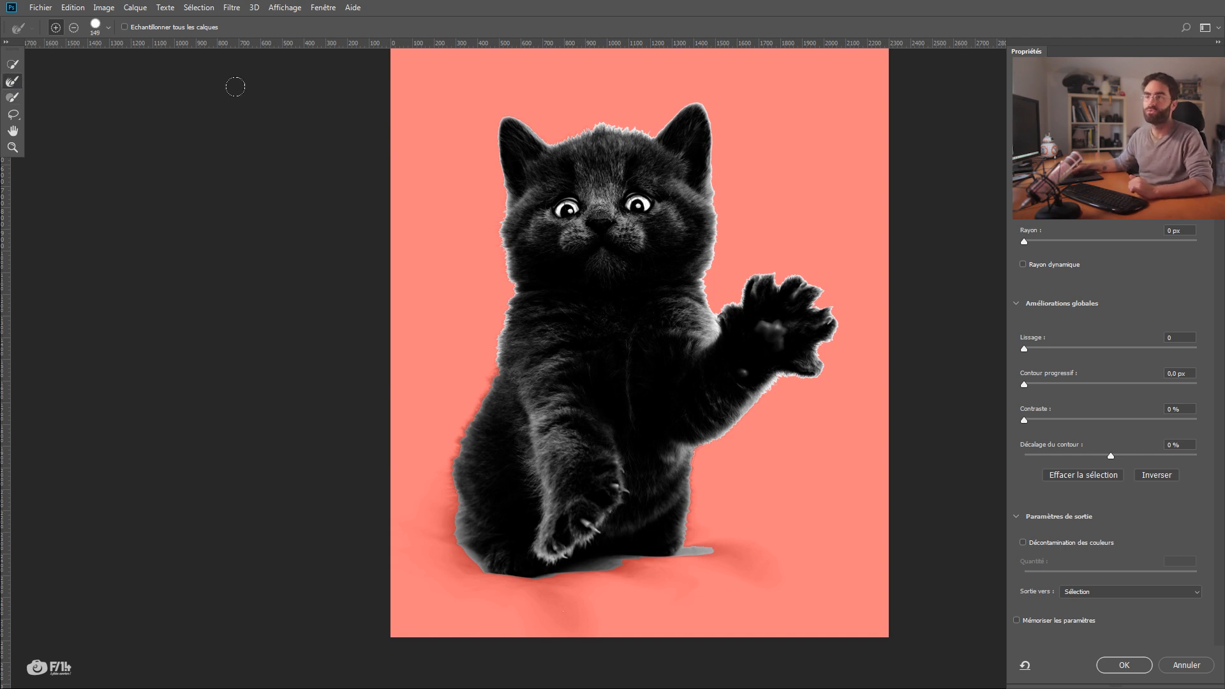
pyautogui.moveTo(507, 190); pyautogui.dragTo(495, 192)
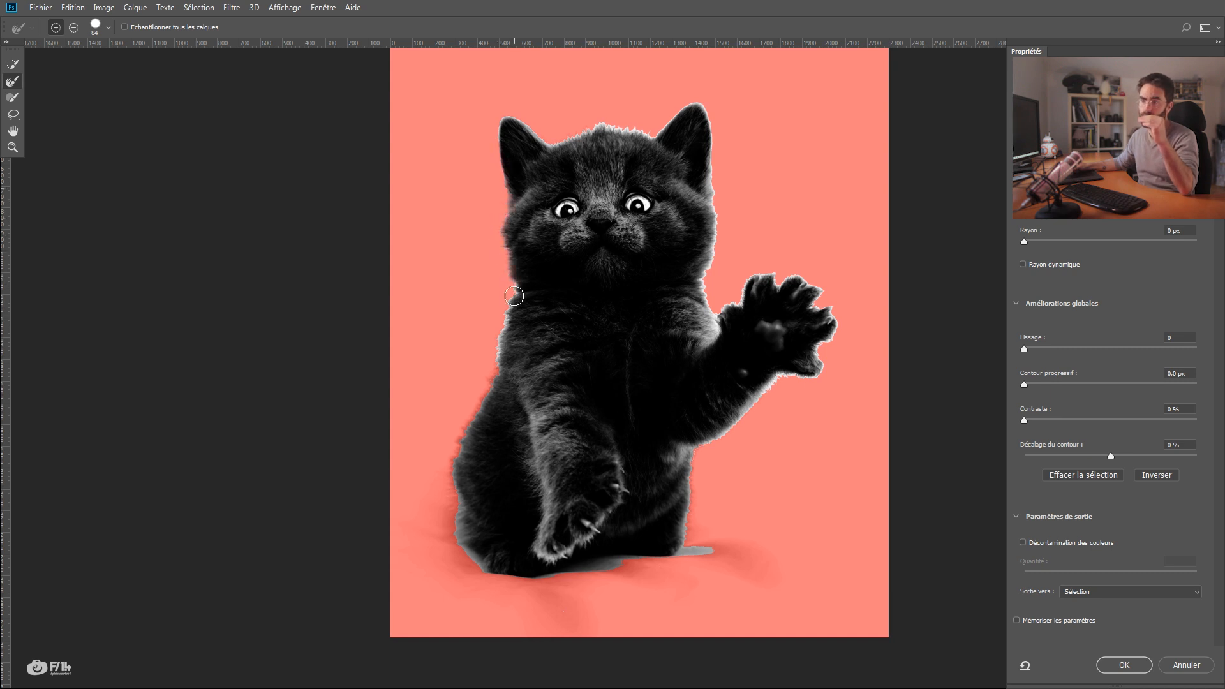
pyautogui.moveTo(481, 402); pyautogui.dragTo(456, 532)
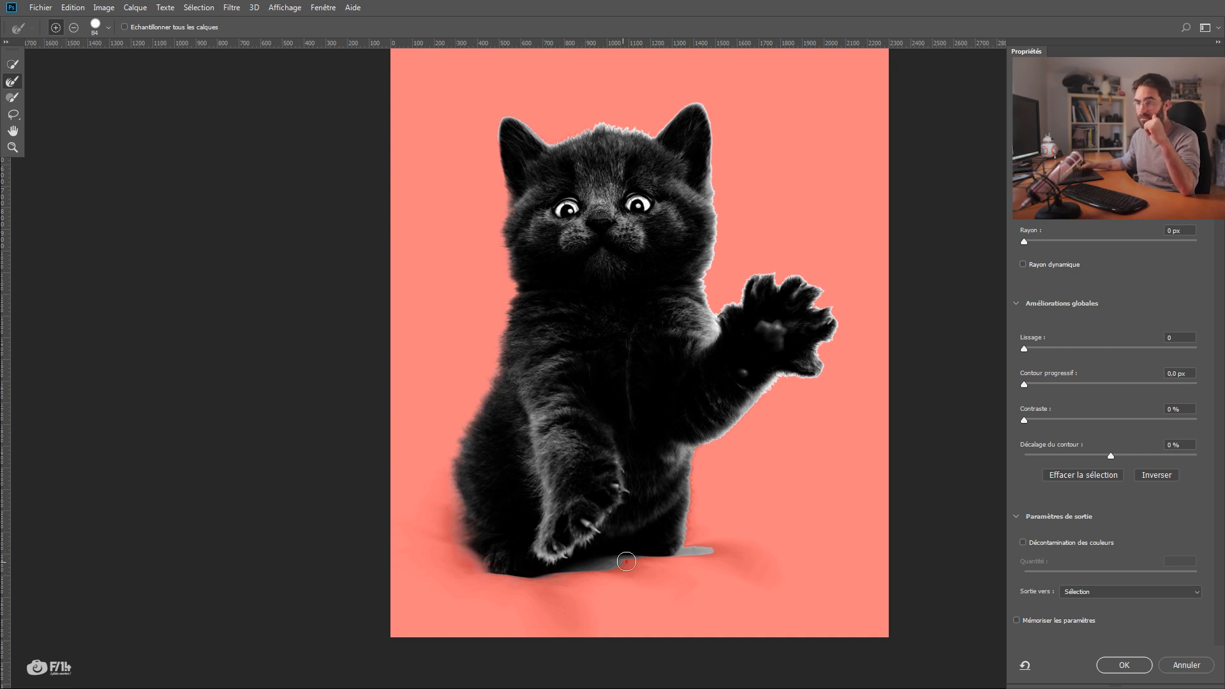
pyautogui.moveTo(700, 549); pyautogui.dragTo(693, 554)
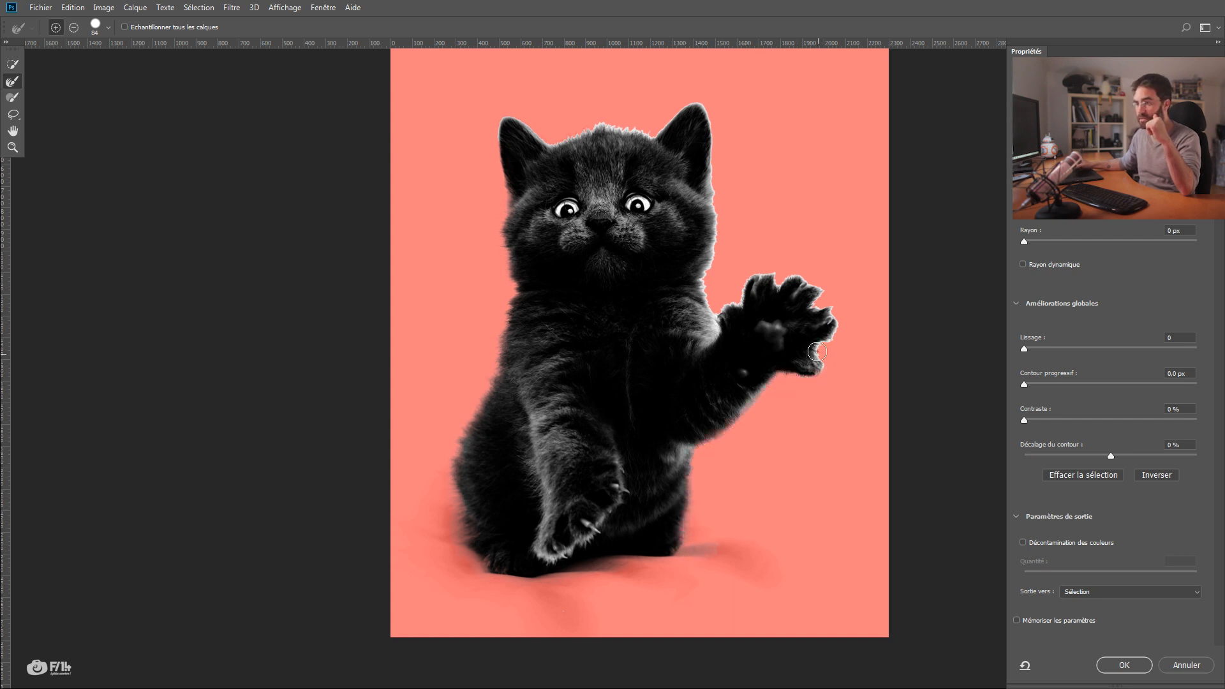
pyautogui.moveTo(810, 304)
pyautogui.mouseDown()
pyautogui.moveTo(775, 276)
pyautogui.moveTo(735, 297)
pyautogui.moveTo(706, 273)
pyautogui.moveTo(717, 155)
pyautogui.moveTo(669, 120)
pyautogui.moveTo(550, 148)
pyautogui.moveTo(502, 131)
pyautogui.mouseUp()
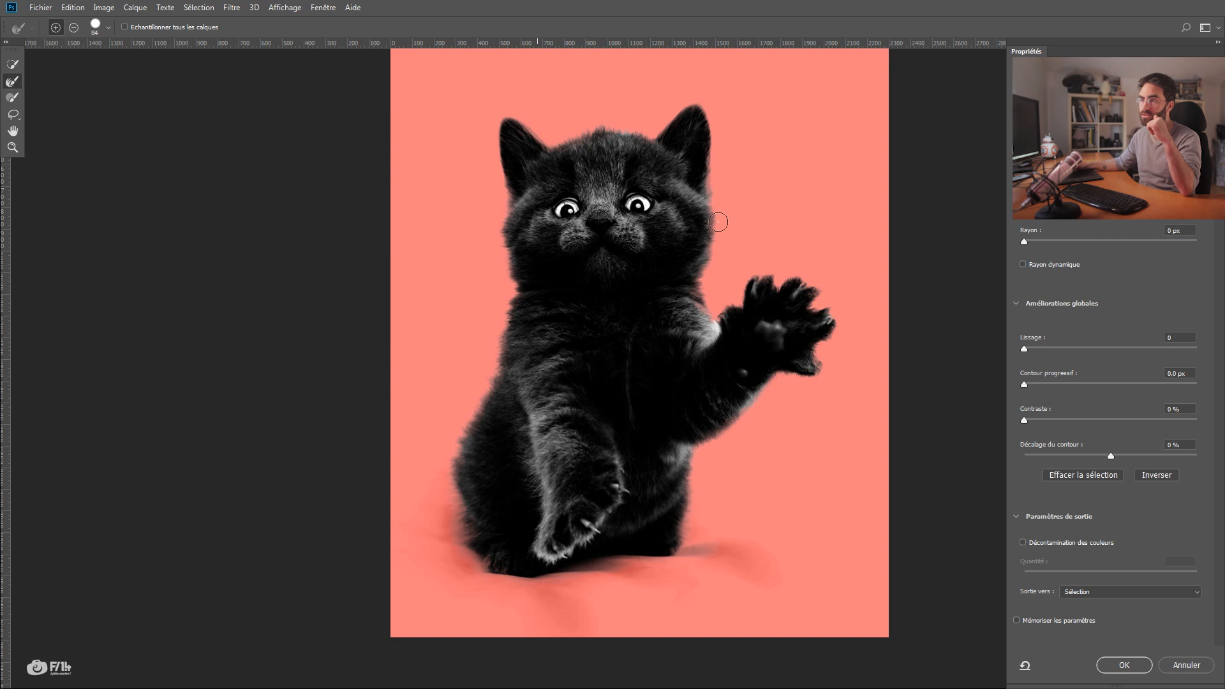
pyautogui.moveTo(717, 329); pyautogui.dragTo(713, 309)
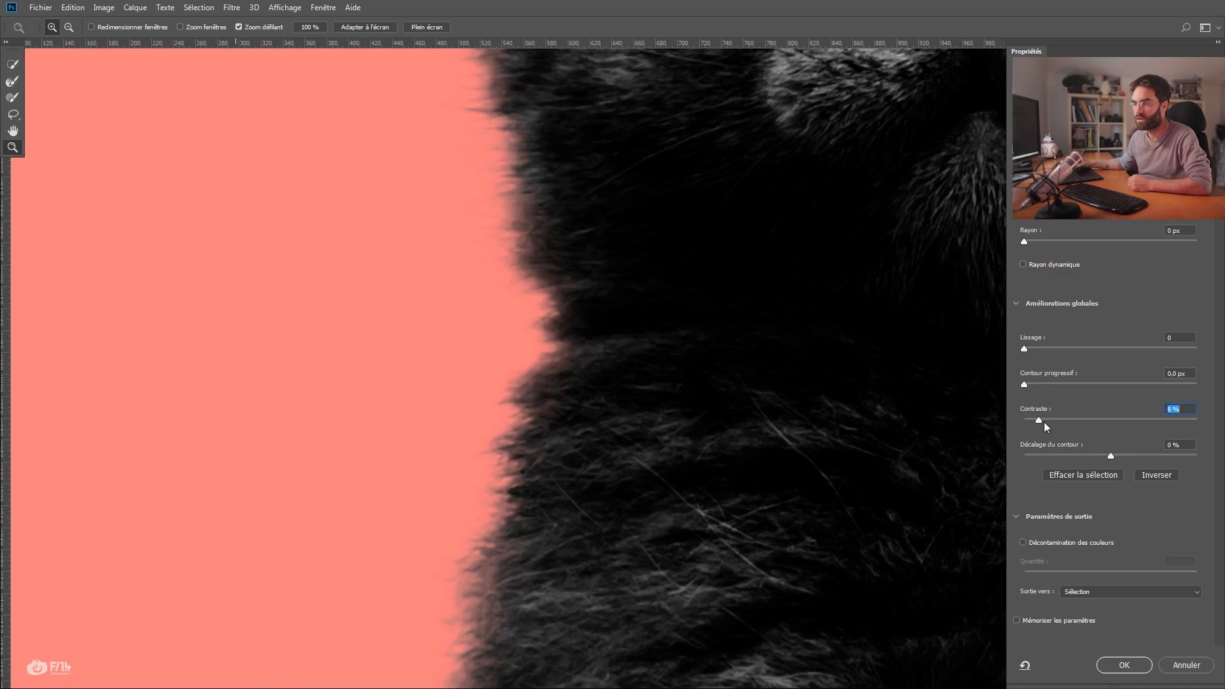
# - Set the edge contrast to 18 %, try a positive edge shift, and return the shift to 0 %
pyautogui.moveTo(1043, 422); pyautogui.dragTo(1062, 419)
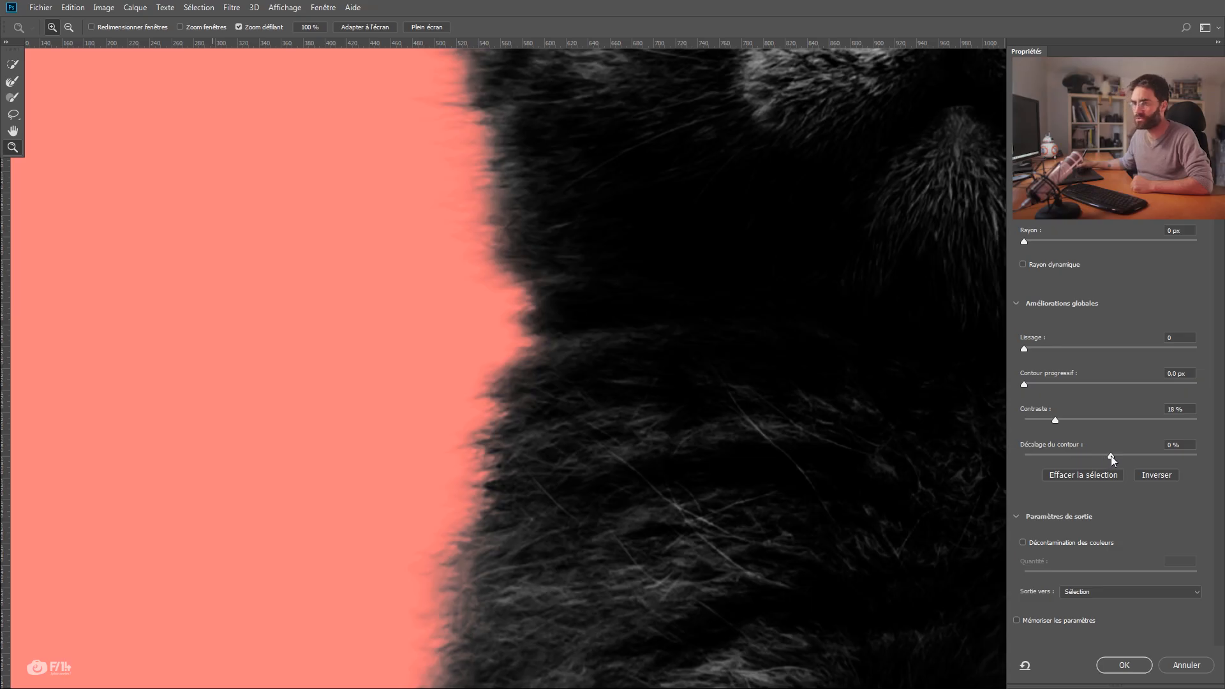
pyautogui.moveTo(1111, 455); pyautogui.dragTo(1144, 455)
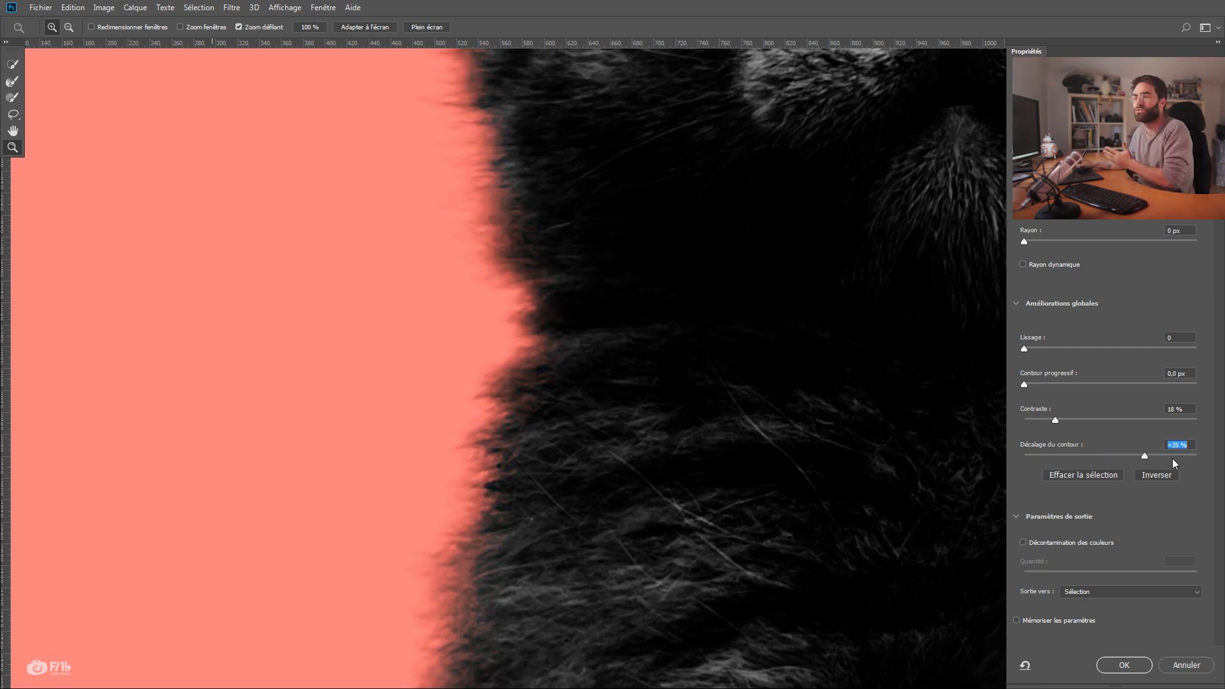
pyautogui.write('0')
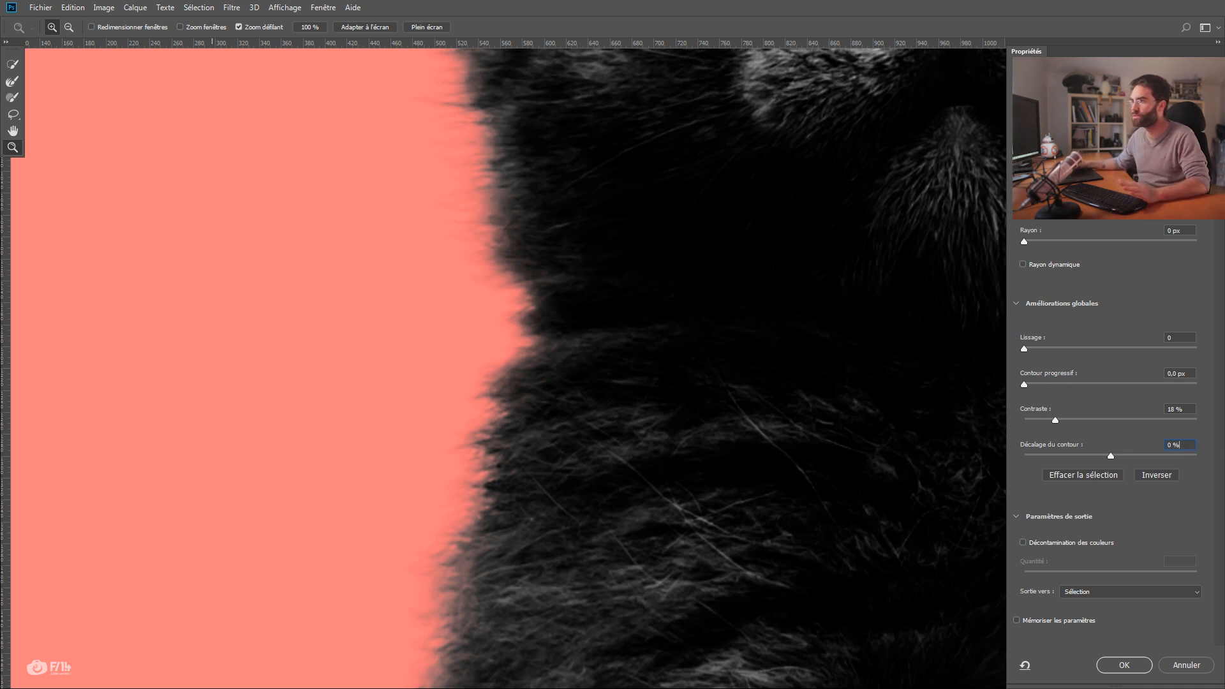
# - Check the refined edge in the black-and-white view and output the result as a selection
pyautogui.click(1079, 96)
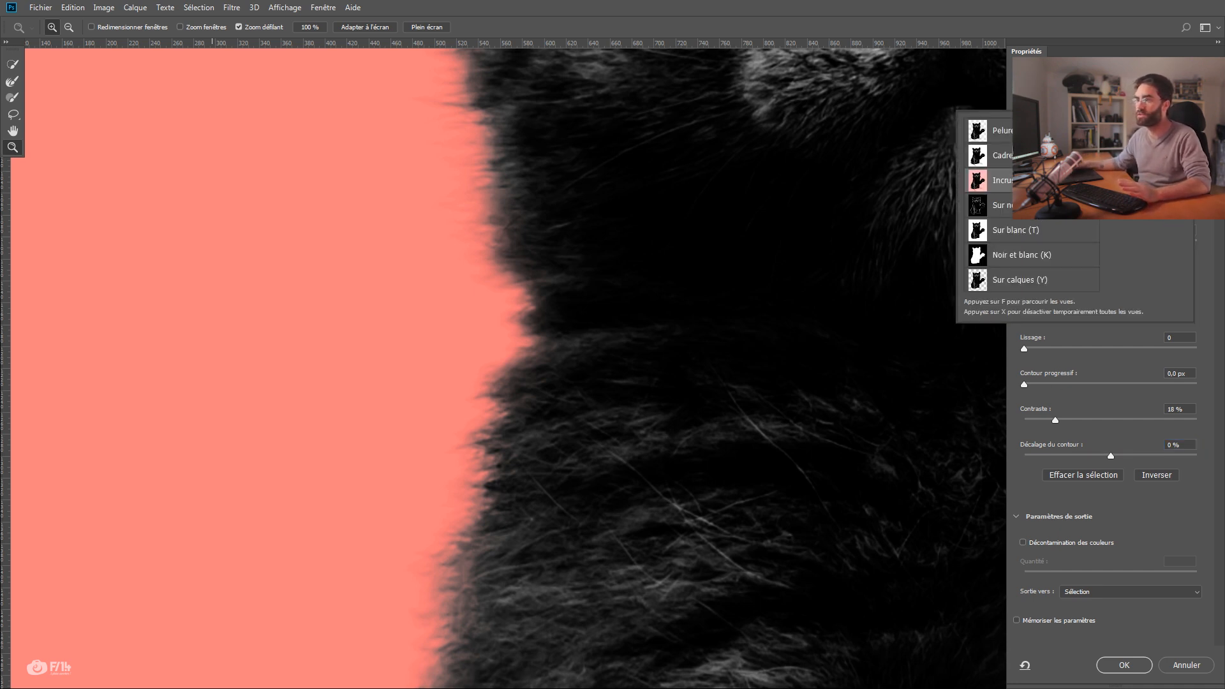
pyautogui.press('m')
pyautogui.press('v')
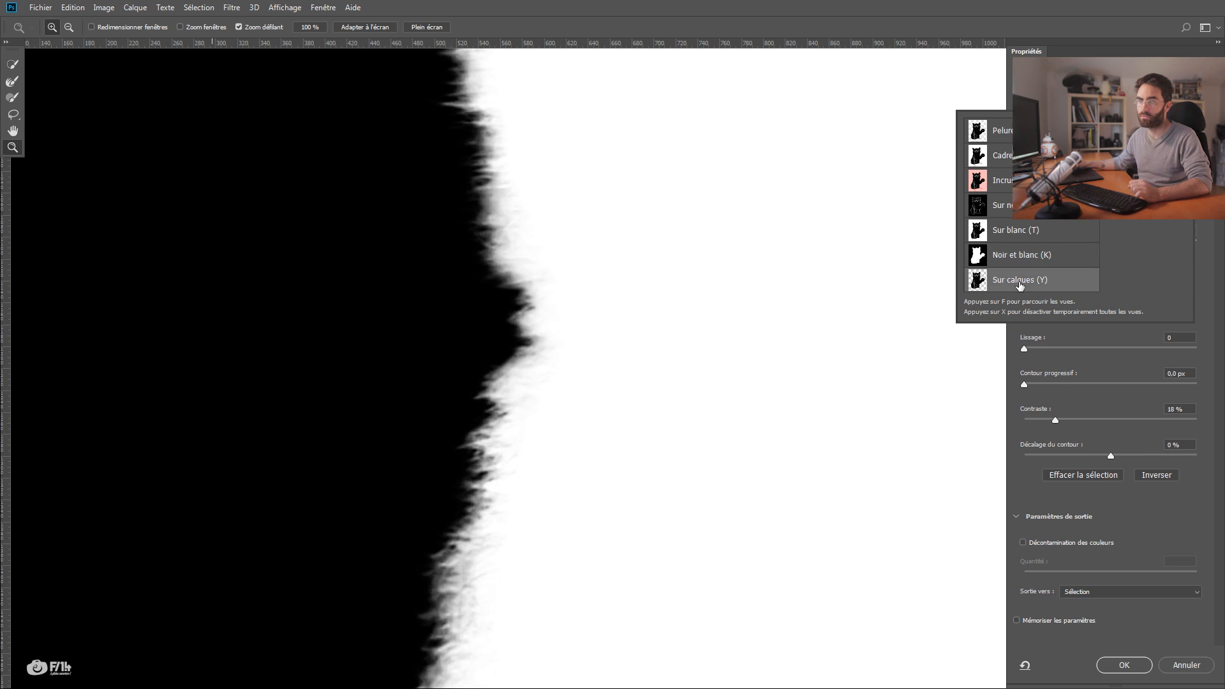
pyautogui.click(1032, 553)
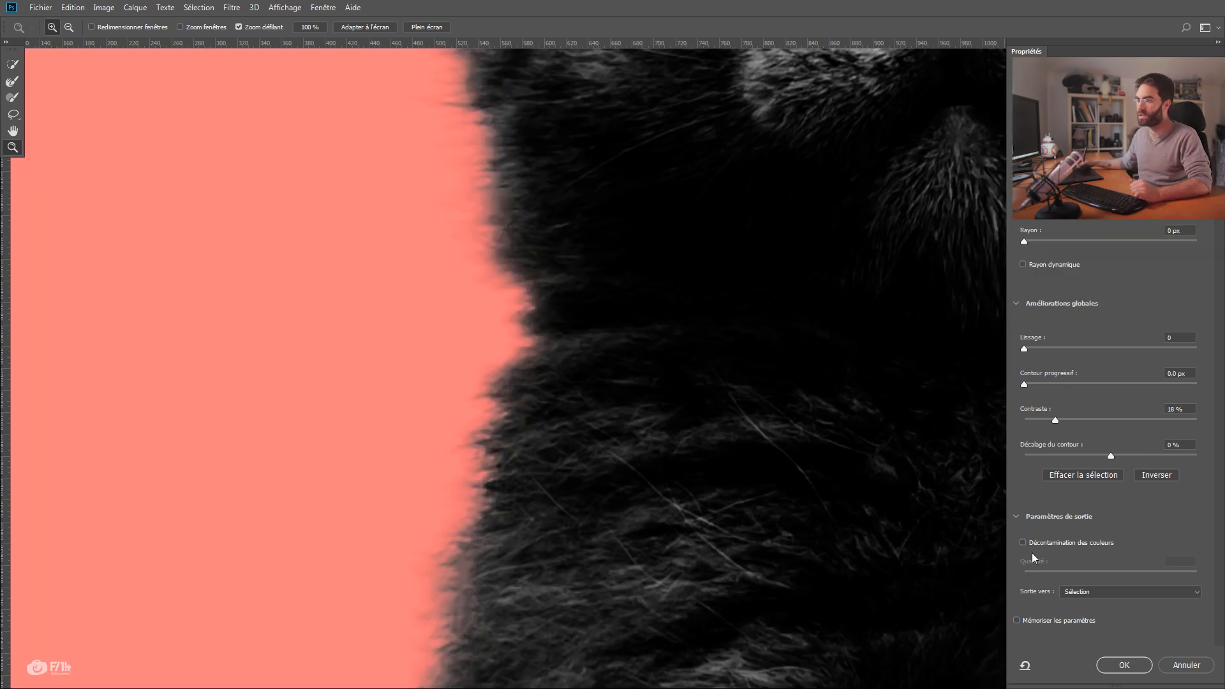
pyautogui.click(1106, 592)
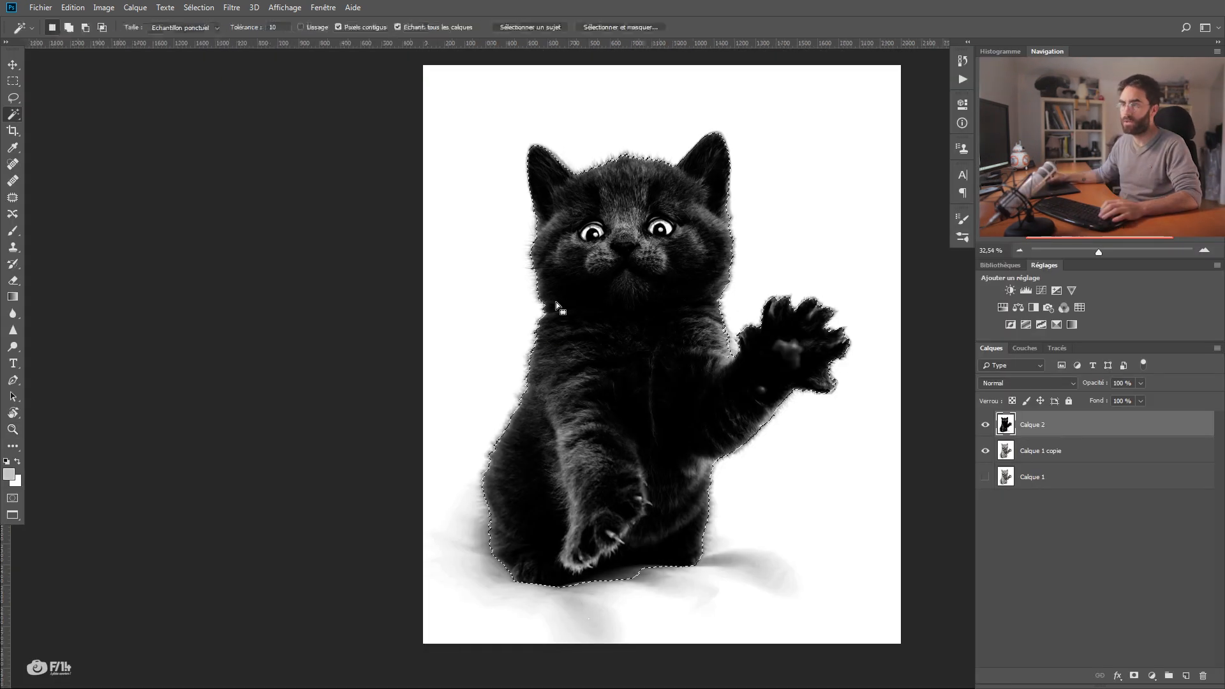
# - Hide Calque 2 and move it below Calque 1, and mask Calque 1 copie with the kitten selection
pyautogui.click(985, 424)
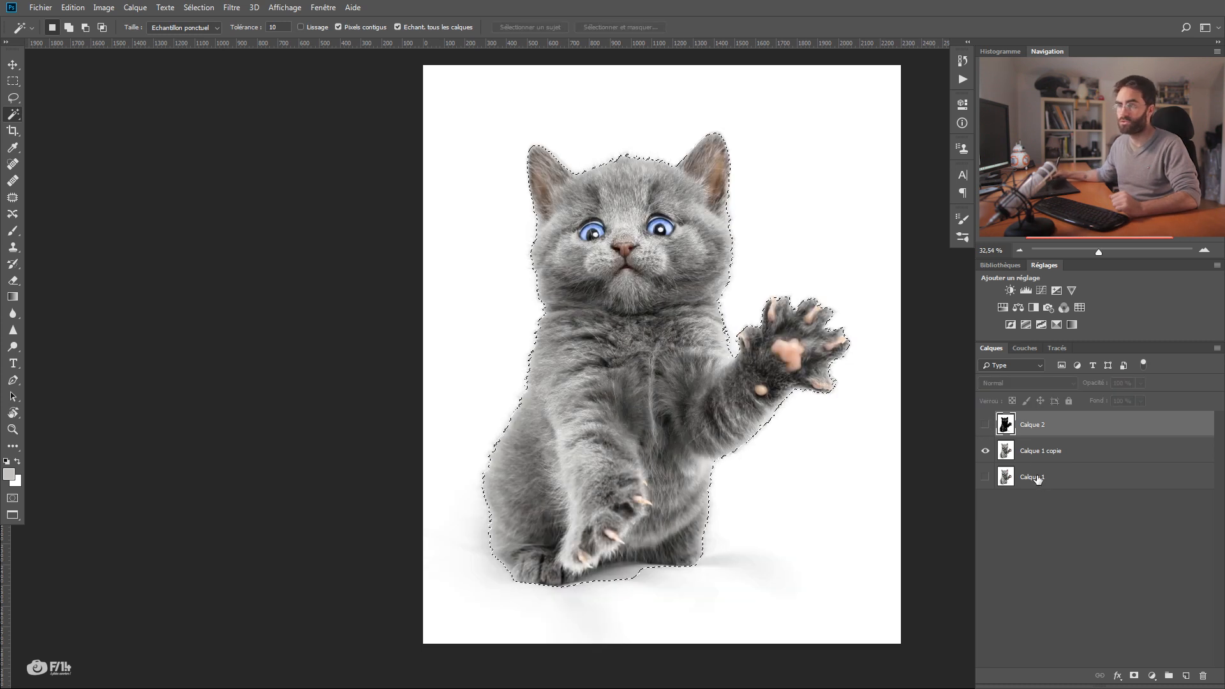
pyautogui.moveTo(1036, 485); pyautogui.dragTo(1036, 486)
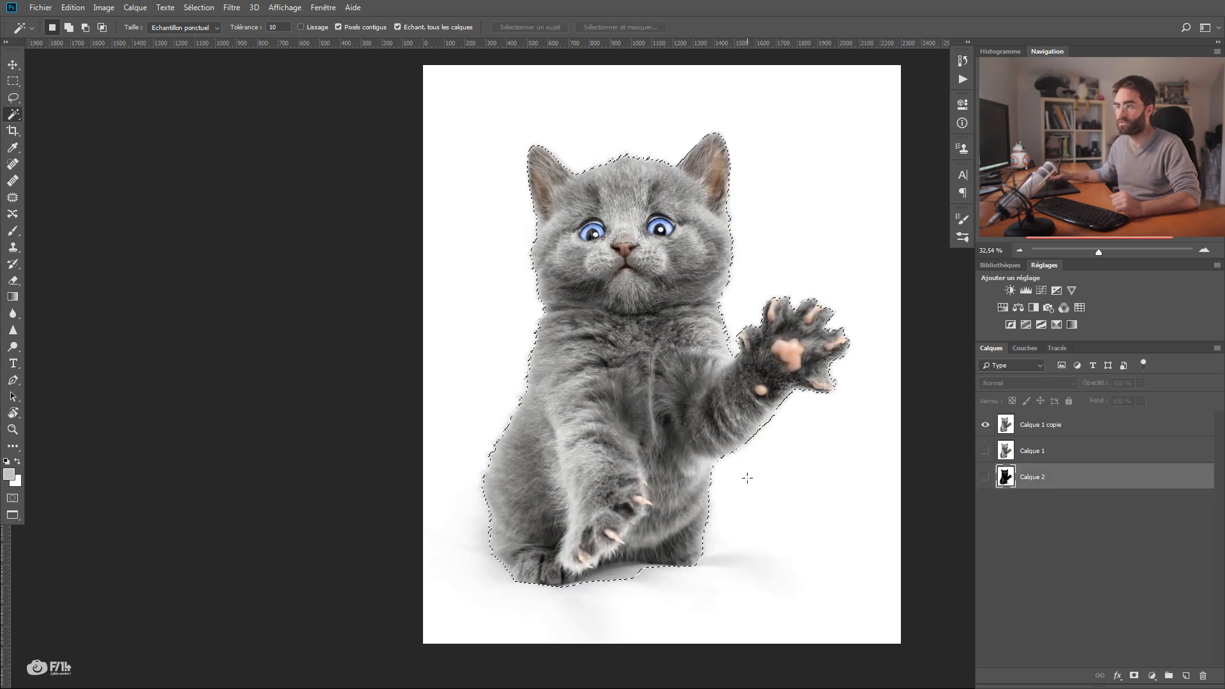
pyautogui.click(1046, 428)
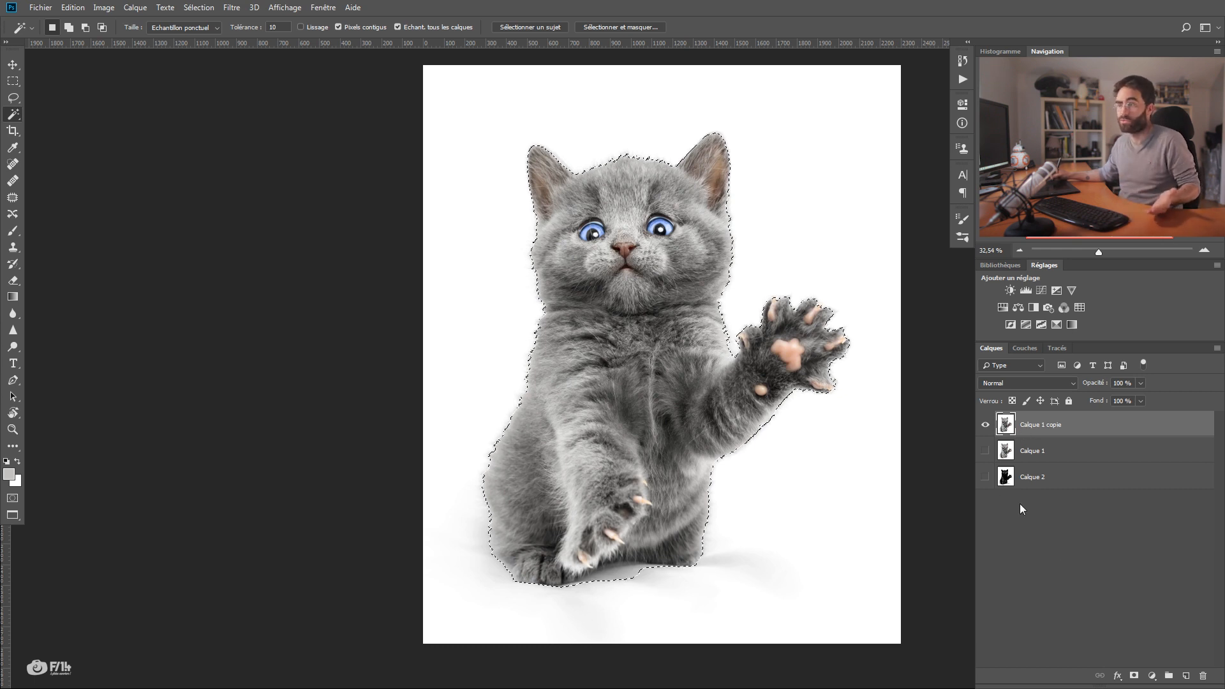
pyautogui.click(1133, 676)
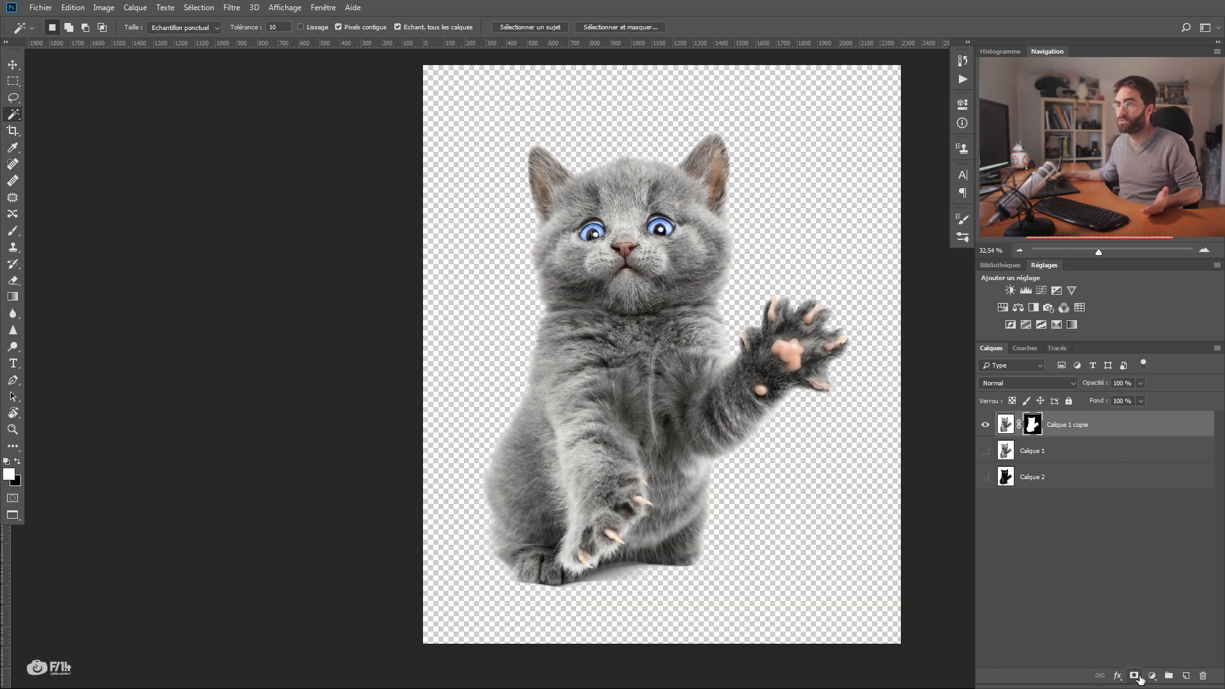
# - Add a solid mustard-yellow colour fill layer and place it beneath Calque 1 as the kitten's new background
pyautogui.press('z')
pyautogui.click(1152, 675)
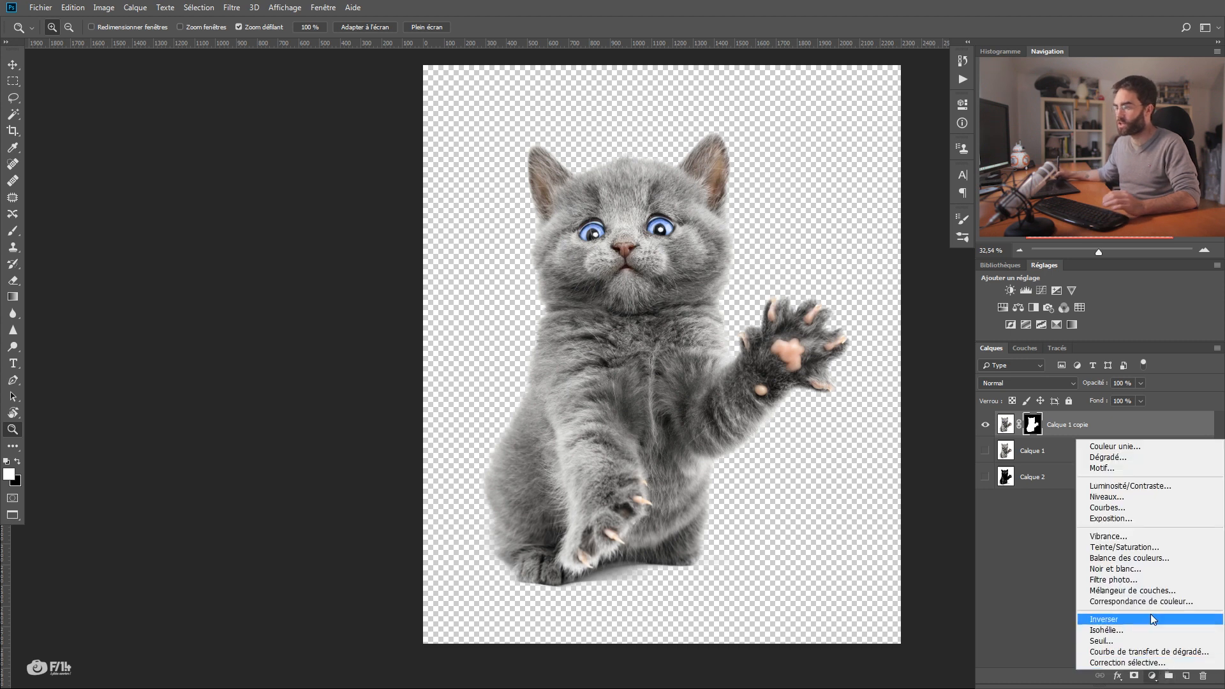
pyautogui.click(1098, 444)
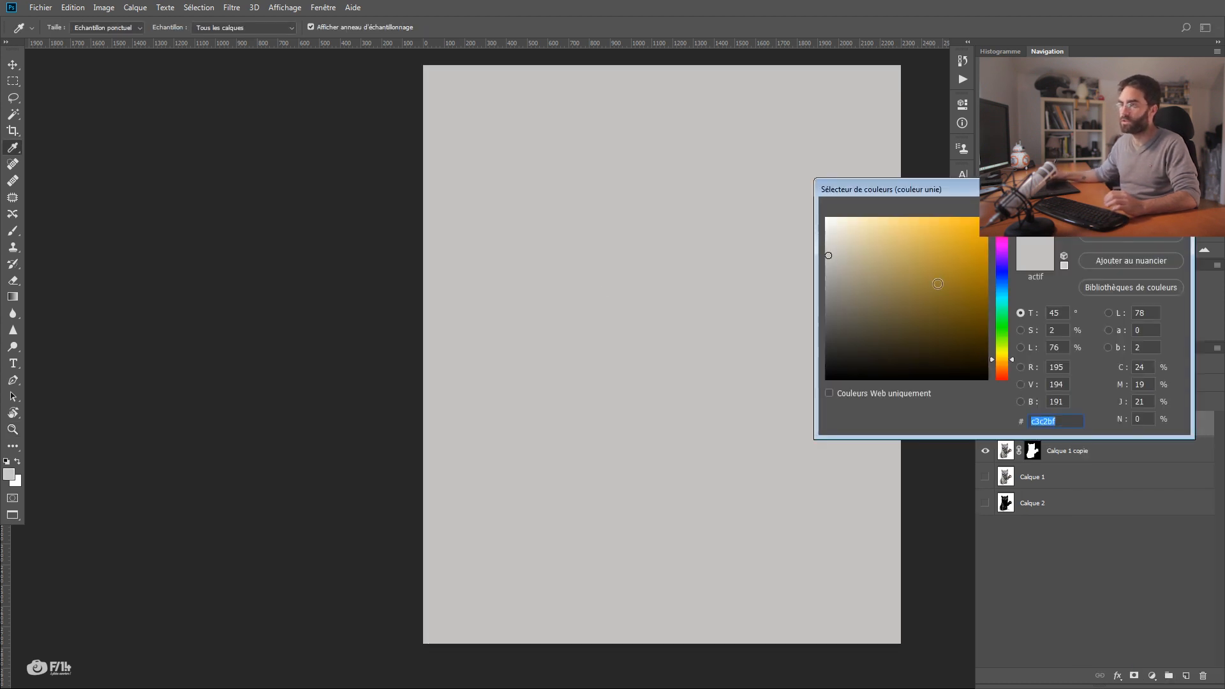
pyautogui.moveTo(559, 135); pyautogui.dragTo(656, 168)
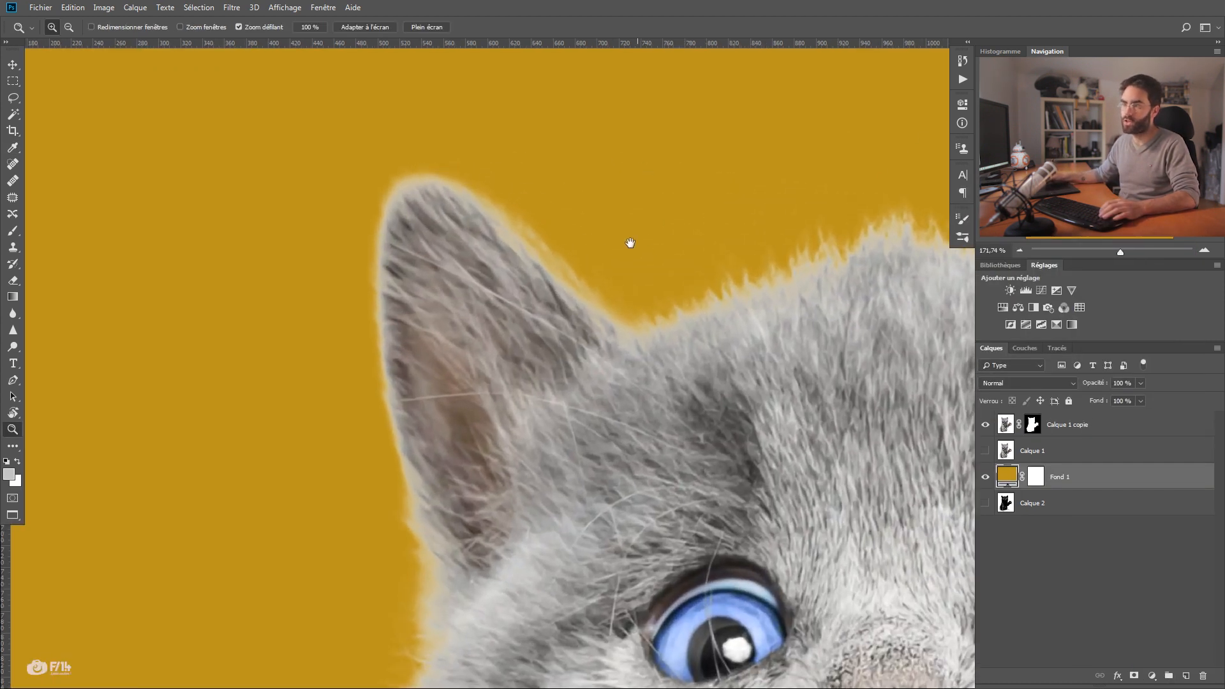
# - Examine the kitten's fur edges against the coloured background and in the layer mask of Calque 1 copie
pyautogui.moveTo(611, 331); pyautogui.dragTo(450, 264)
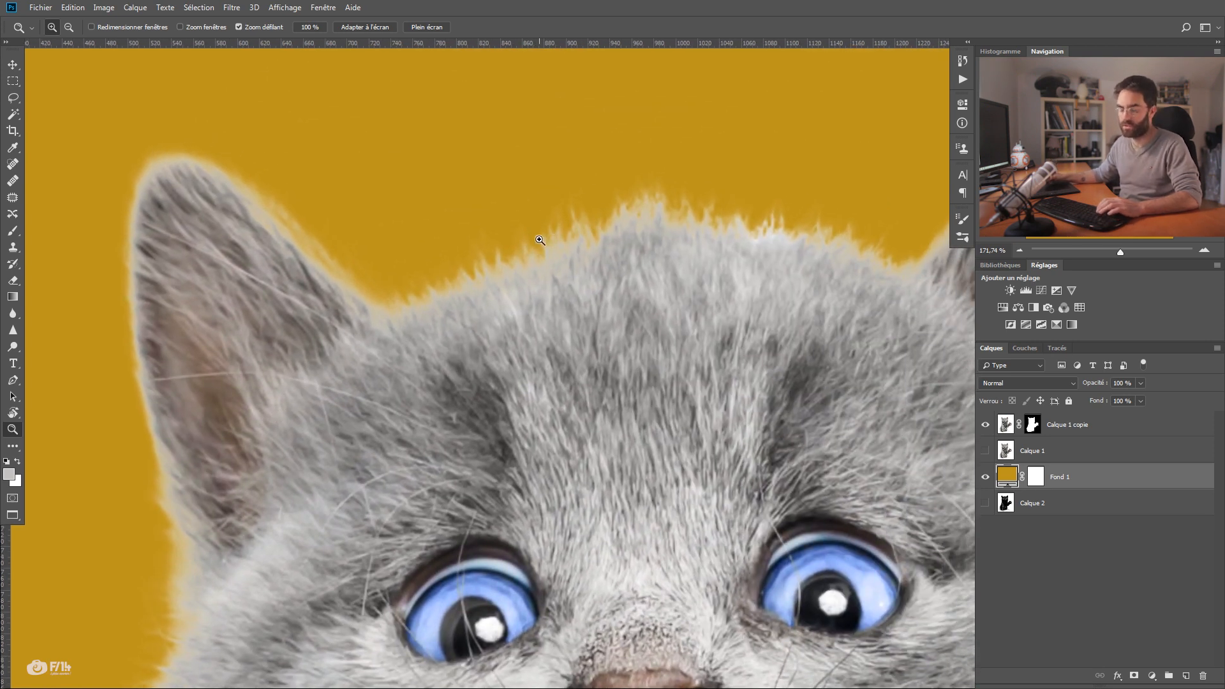
pyautogui.press('v')
pyautogui.moveTo(553, 247); pyautogui.dragTo(624, 246)
pyautogui.moveTo(381, 228); pyautogui.dragTo(498, 402)
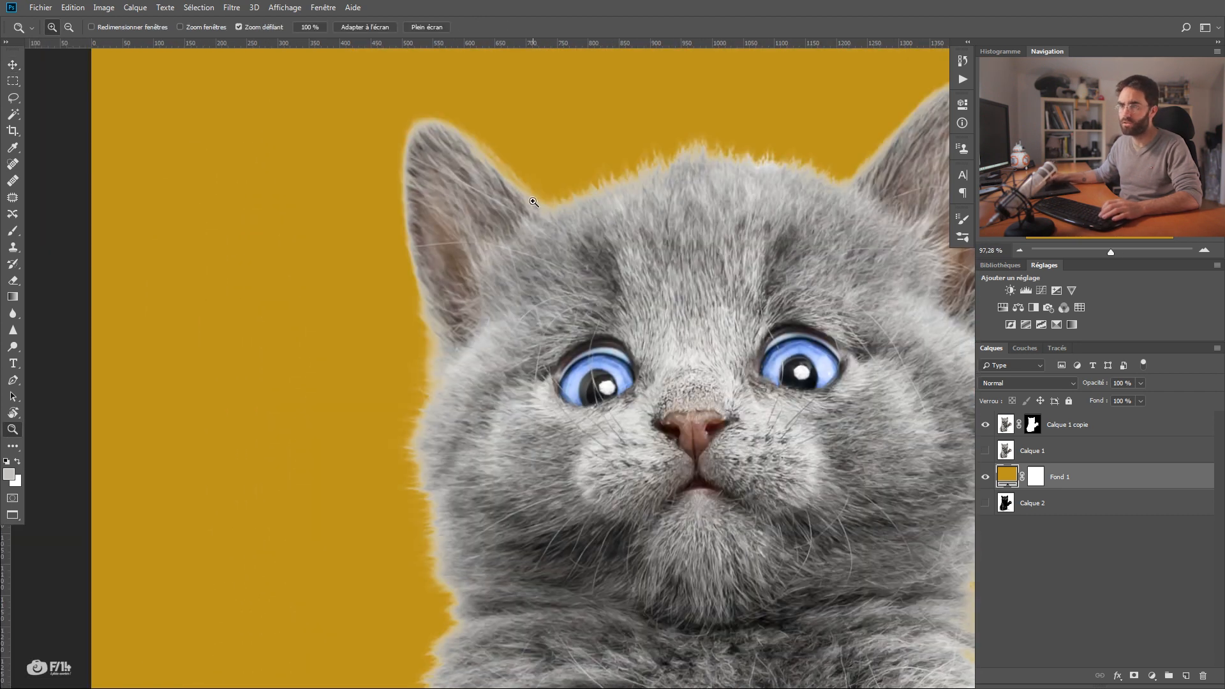
pyautogui.click(1055, 431)
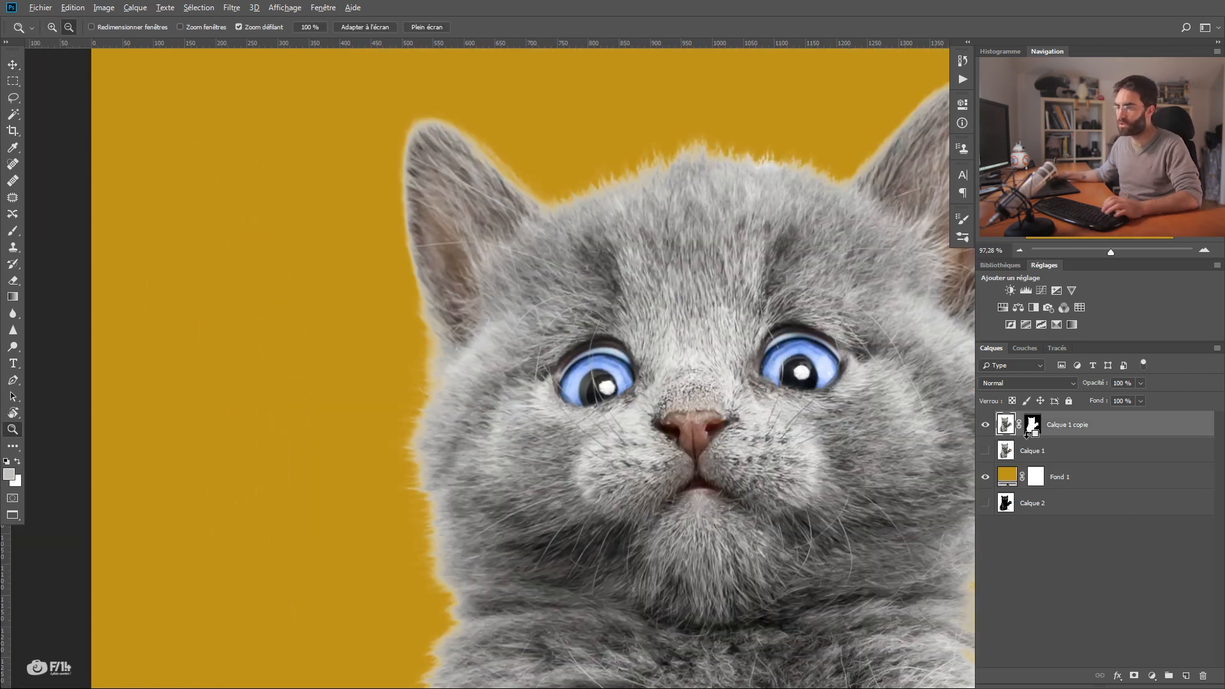
pyautogui.keyDown('alt'); pyautogui.click(1033, 426); pyautogui.keyUp('alt')
pyautogui.moveTo(628, 364); pyautogui.dragTo(371, 174)
pyautogui.moveTo(119, 300); pyautogui.dragTo(379, 366)
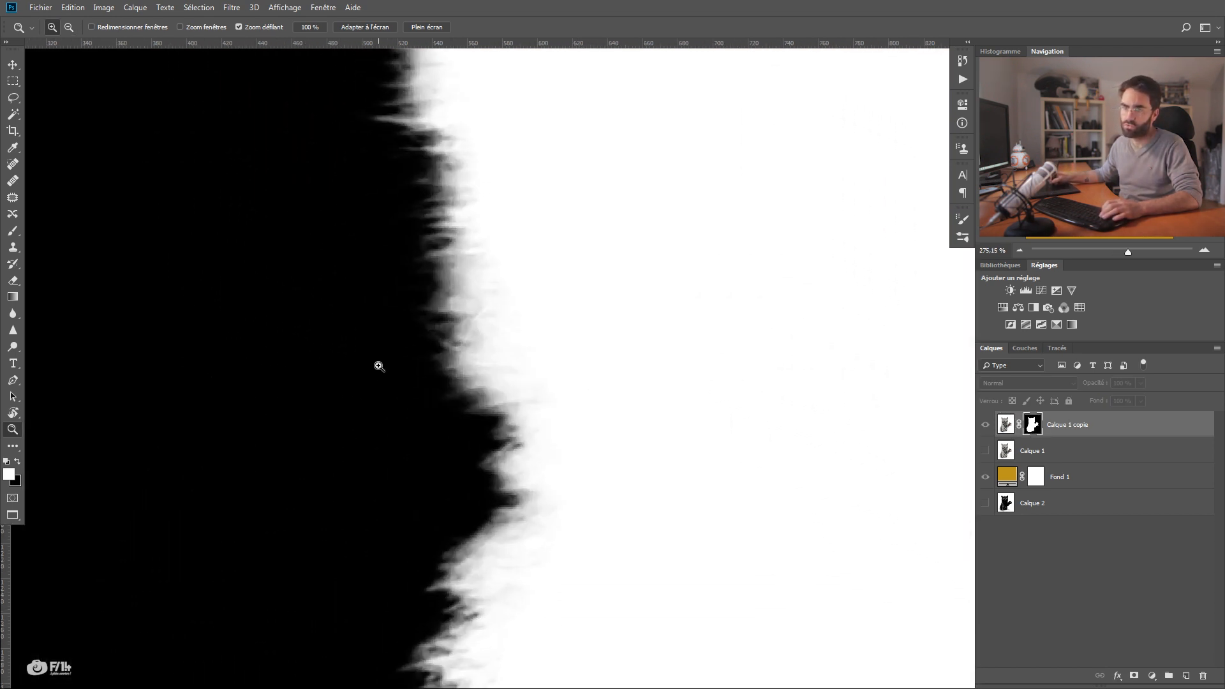
pyautogui.moveTo(576, 395); pyautogui.dragTo(563, 408)
pyautogui.moveTo(788, 562); pyautogui.dragTo(476, 339)
pyautogui.moveTo(721, 372); pyautogui.dragTo(465, 427)
pyautogui.moveTo(460, 205); pyautogui.dragTo(511, 390)
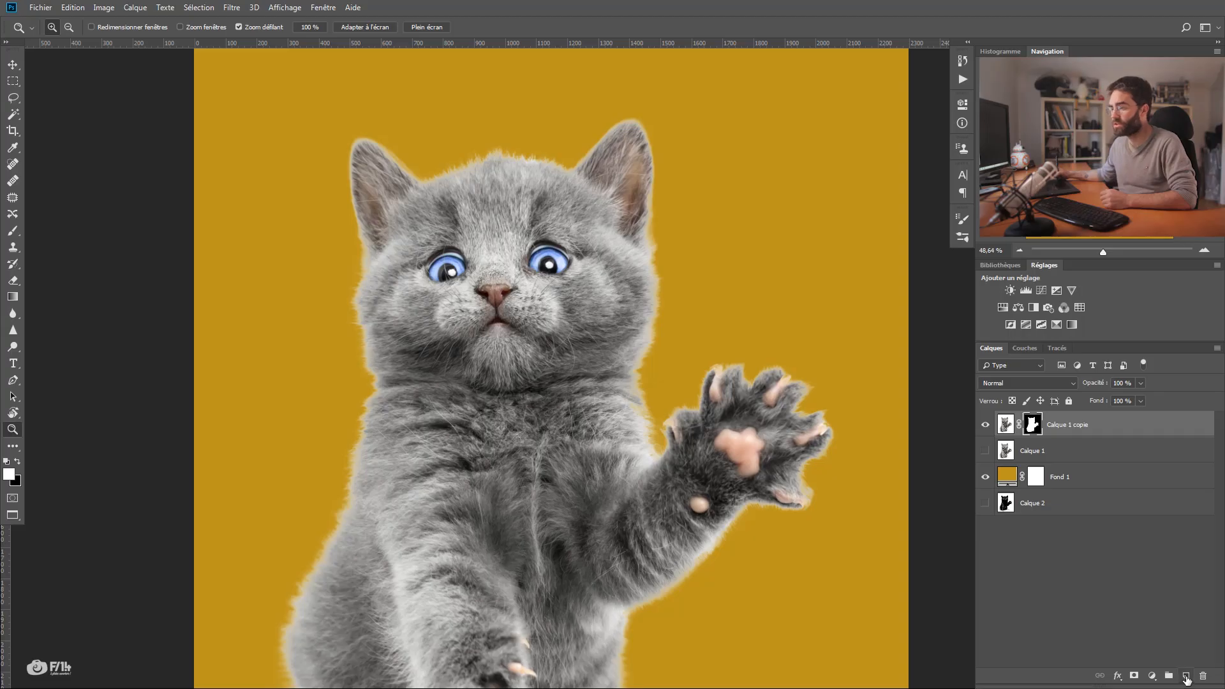
# - Create a new layer above Calque 1 copie and activate the Brush tool
pyautogui.click(1186, 679)
pyautogui.press('b')
pyautogui.moveTo(398, 282); pyautogui.dragTo(294, 303)
pyautogui.rightClick(600, 208)
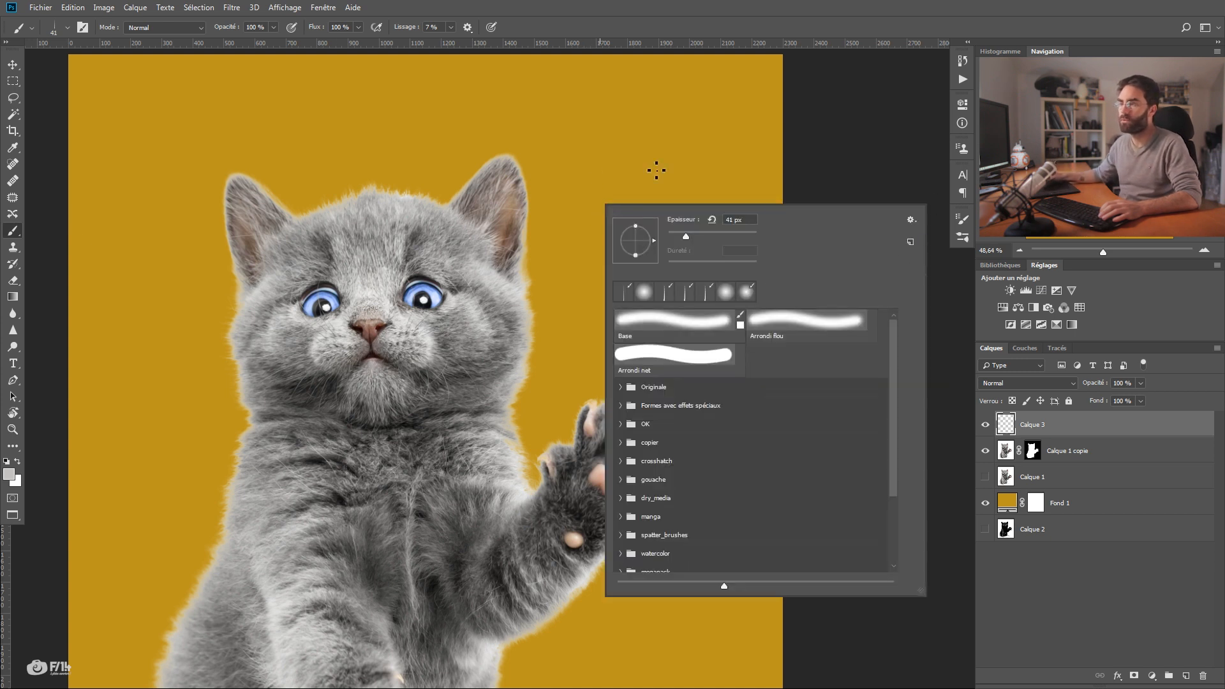
pyautogui.click(935, 194)
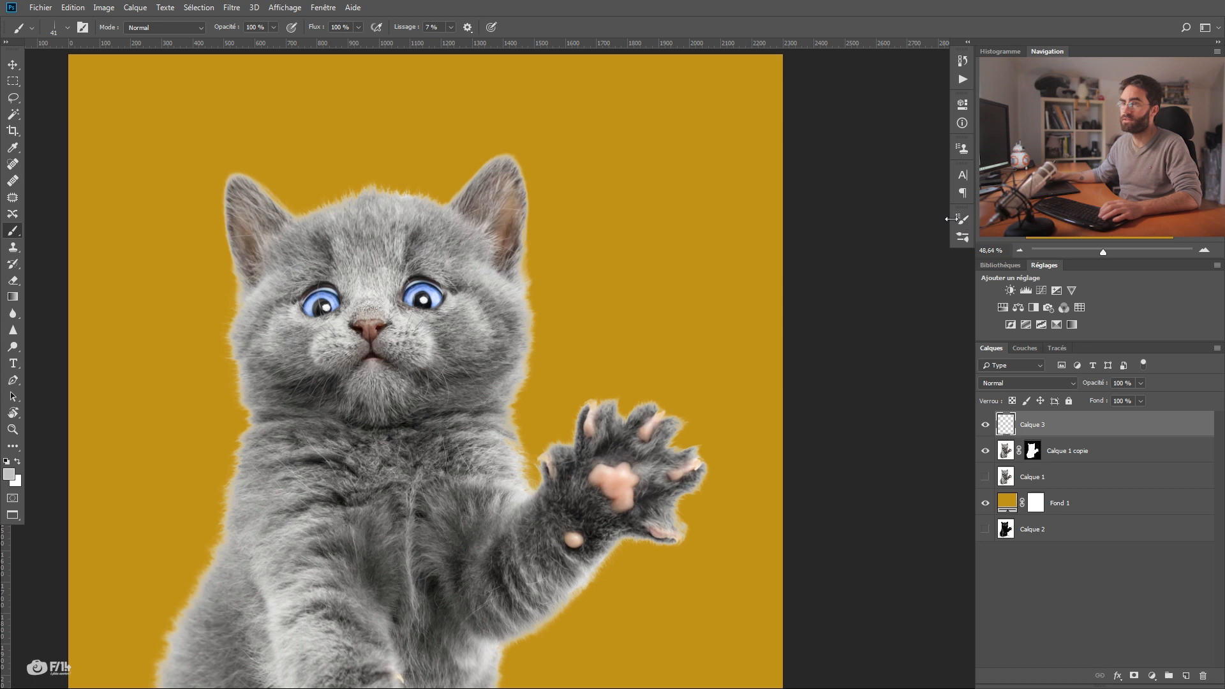
# - Configure a hard round 30 px brush in the Brush Settings and reset the foreground and background colours to default
pyautogui.click(323, 7)
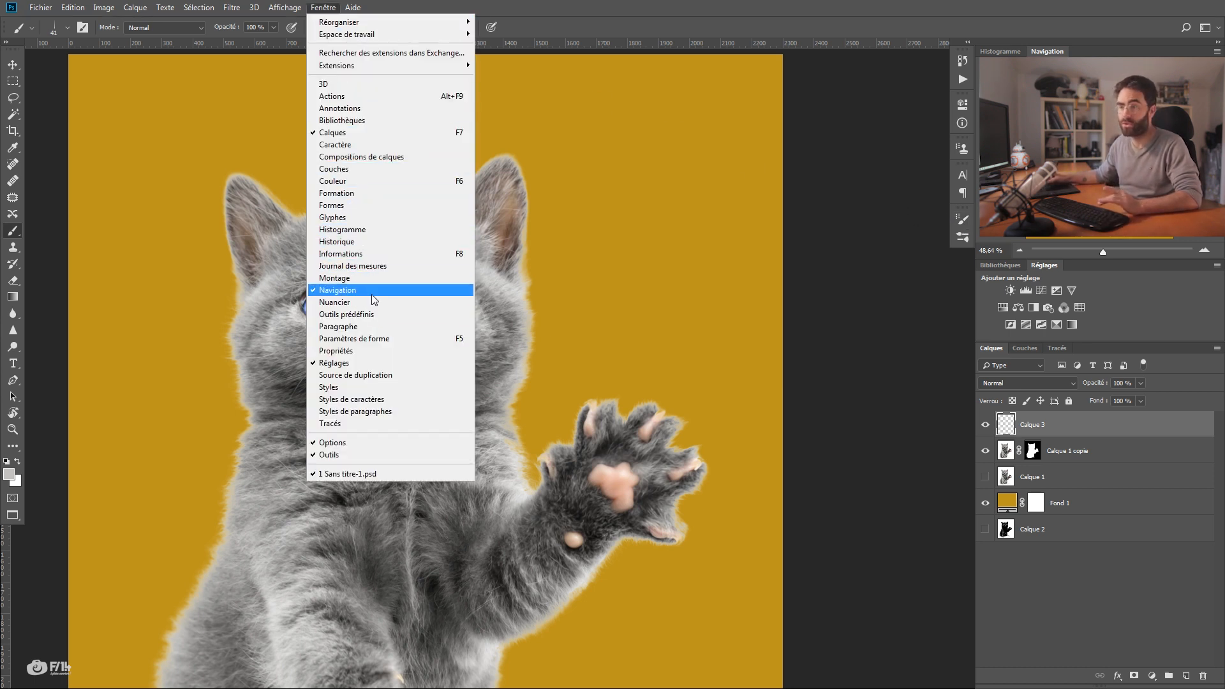
pyautogui.click(365, 340)
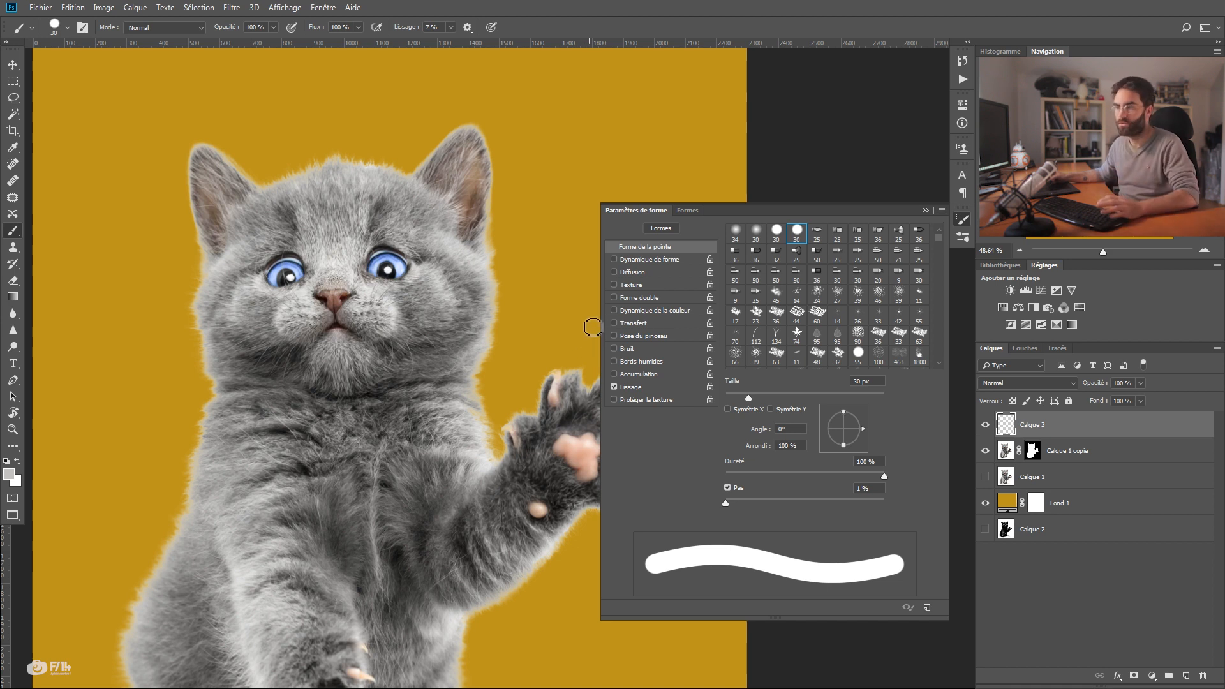
pyautogui.moveTo(424, 276)
pyautogui.mouseDown()
pyautogui.moveTo(389, 274)
pyautogui.moveTo(364, 339)
pyautogui.moveTo(290, 376)
pyautogui.mouseUp()
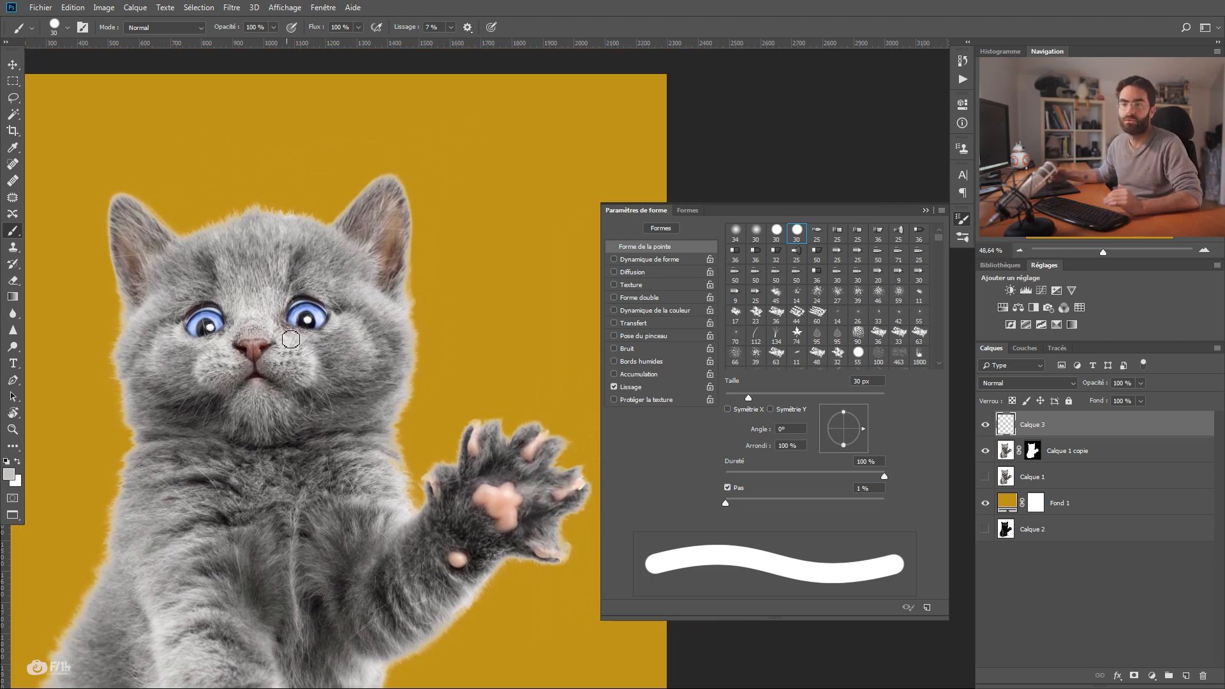
pyautogui.press('d')
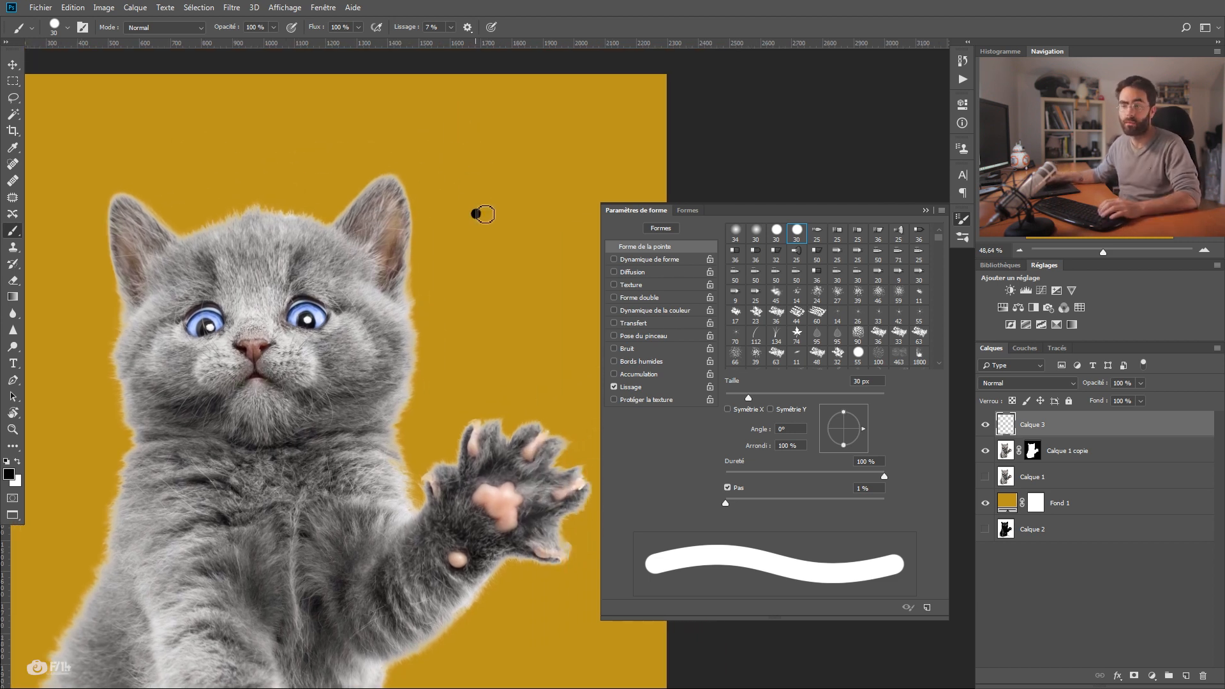
# - Enable Shape Dynamics for the brush, try Pen Pressure as the size control, and switch off the pressure-for-size override
pyautogui.click(671, 260)
pyautogui.click(816, 254)
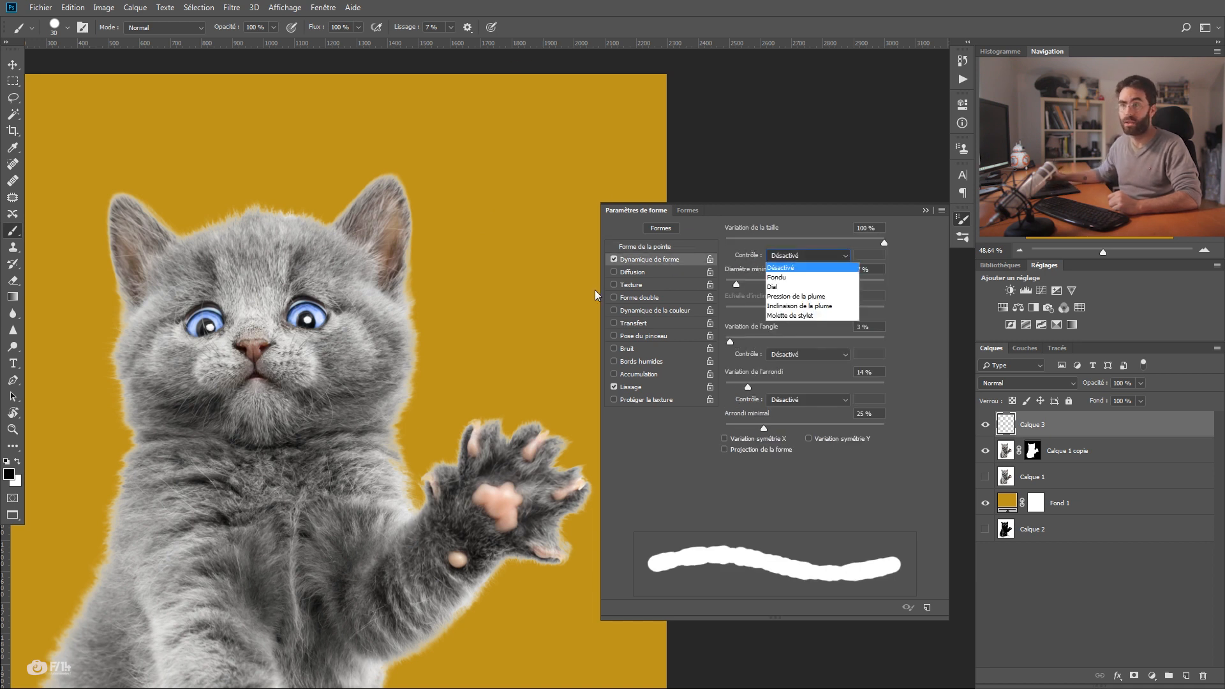
pyautogui.click(795, 296)
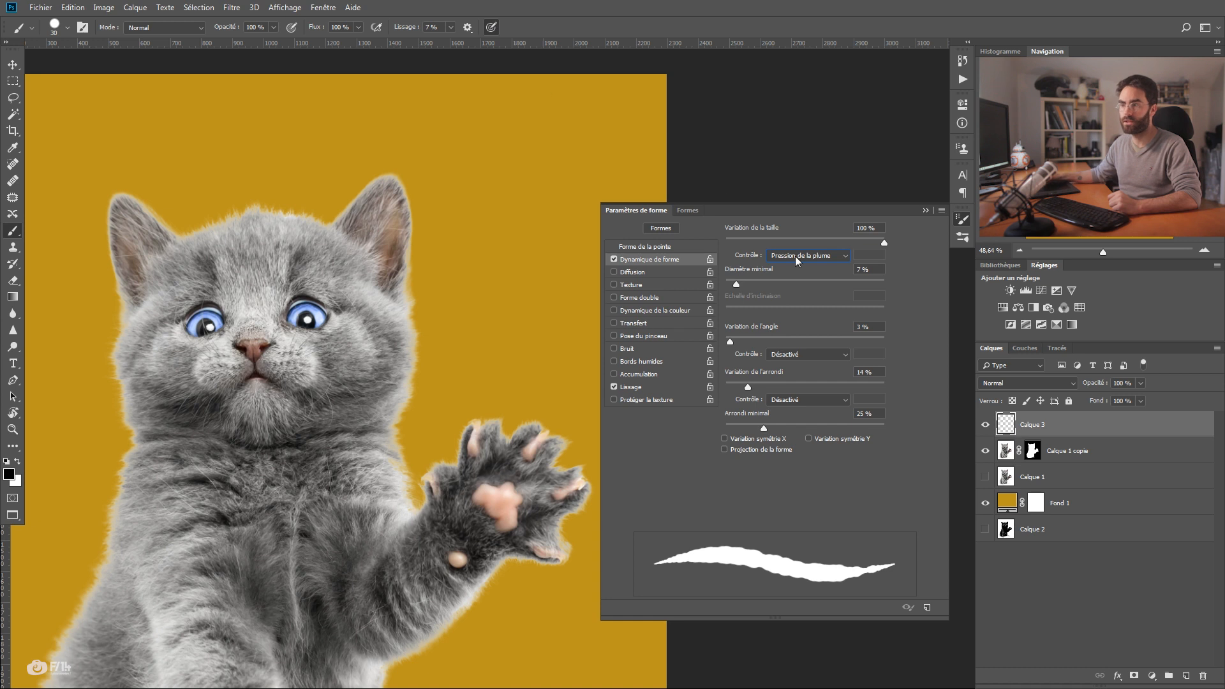
pyautogui.click(491, 27)
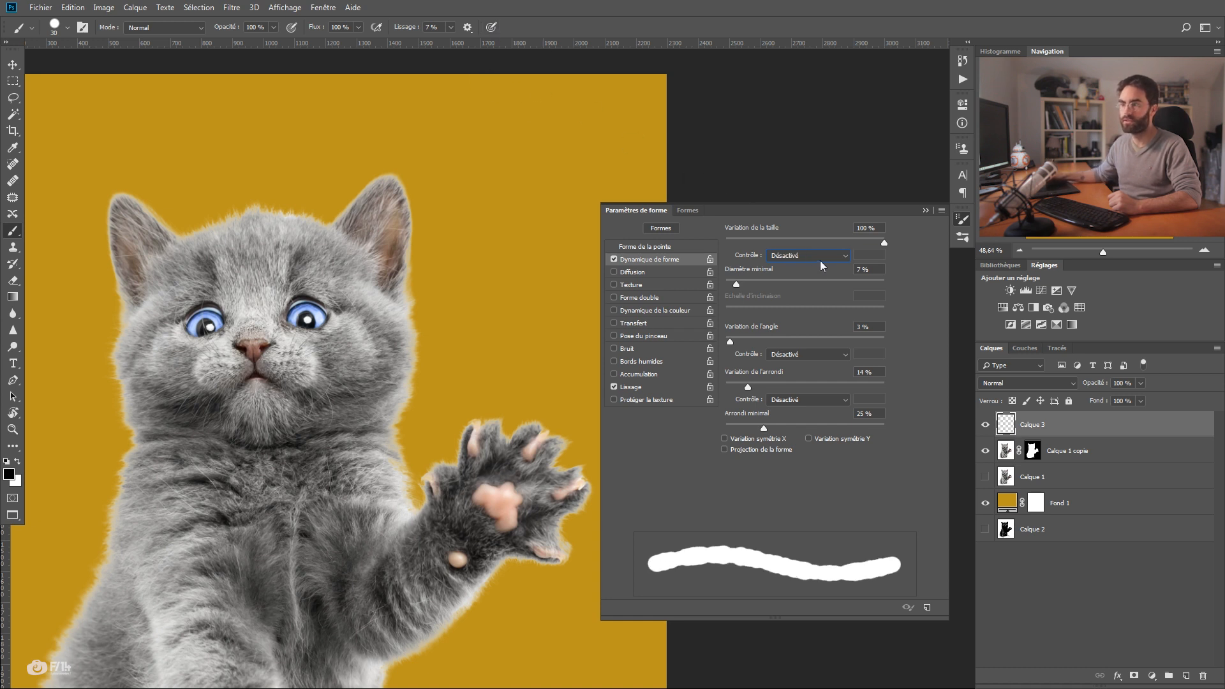
# - Set the brush's size control to Fade and reduce size jitter, minimum diameter, angle jitter and roundness jitter to 0%
pyautogui.click(804, 254)
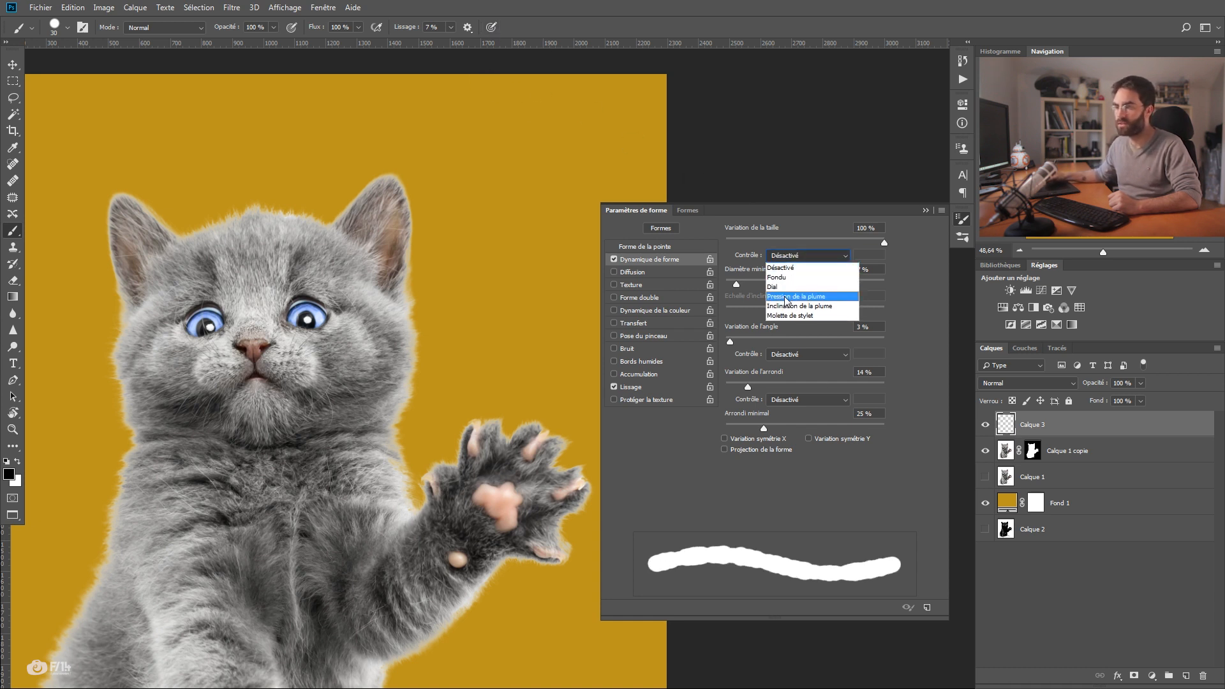
pyautogui.click(788, 278)
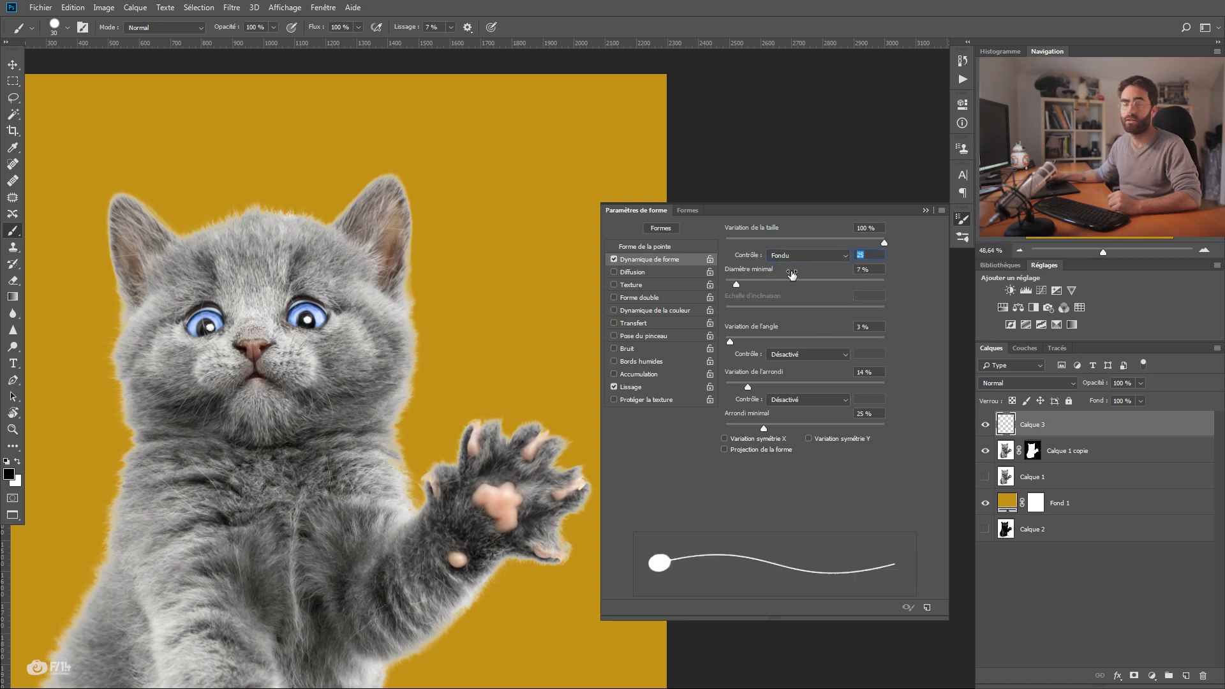
pyautogui.moveTo(736, 284); pyautogui.dragTo(724, 286)
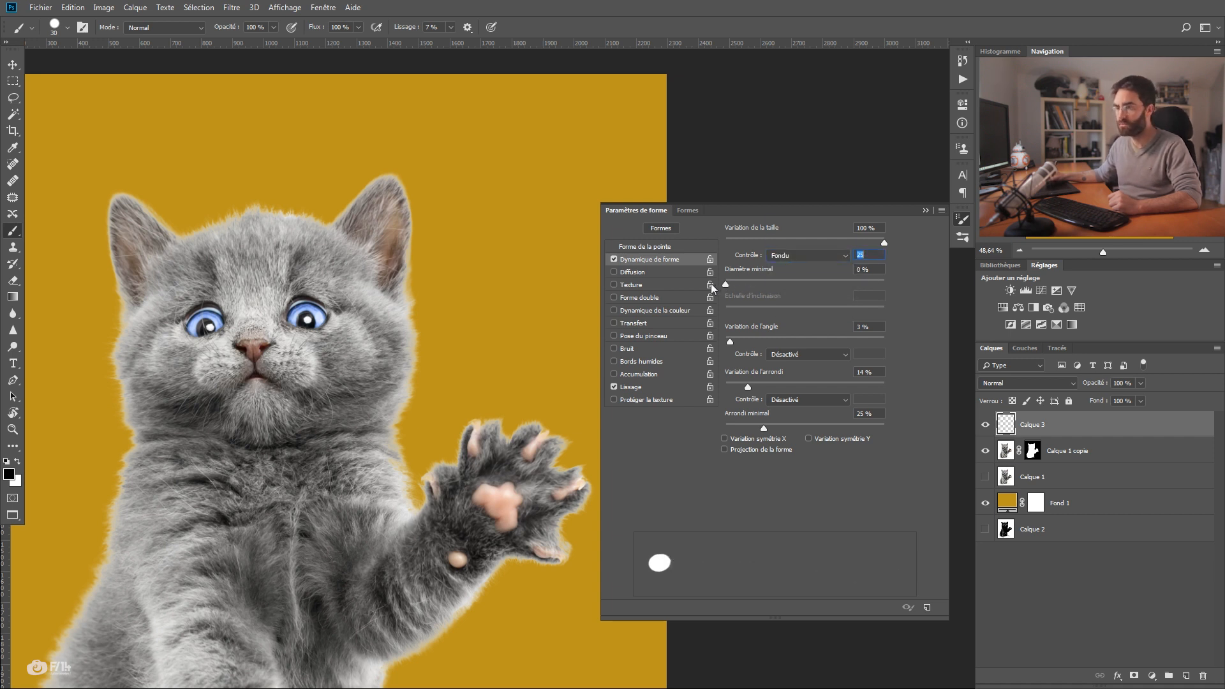
pyautogui.moveTo(883, 242); pyautogui.dragTo(725, 243)
pyautogui.moveTo(730, 342); pyautogui.dragTo(667, 349)
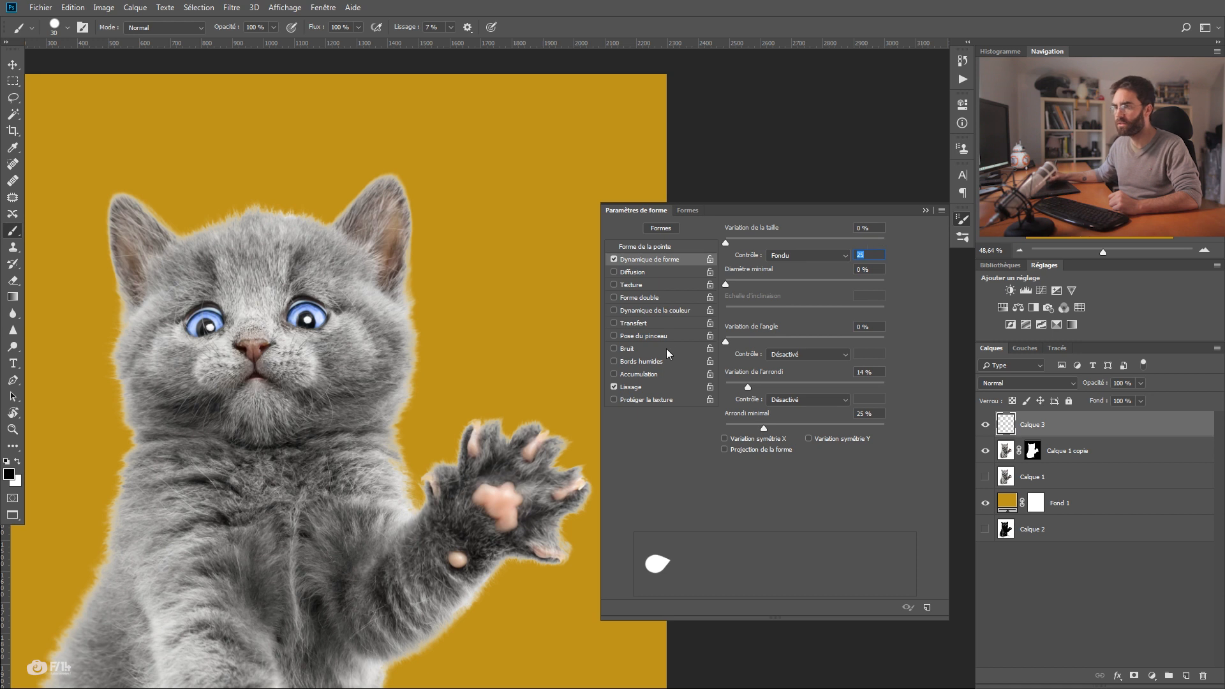
pyautogui.moveTo(747, 389); pyautogui.dragTo(673, 397)
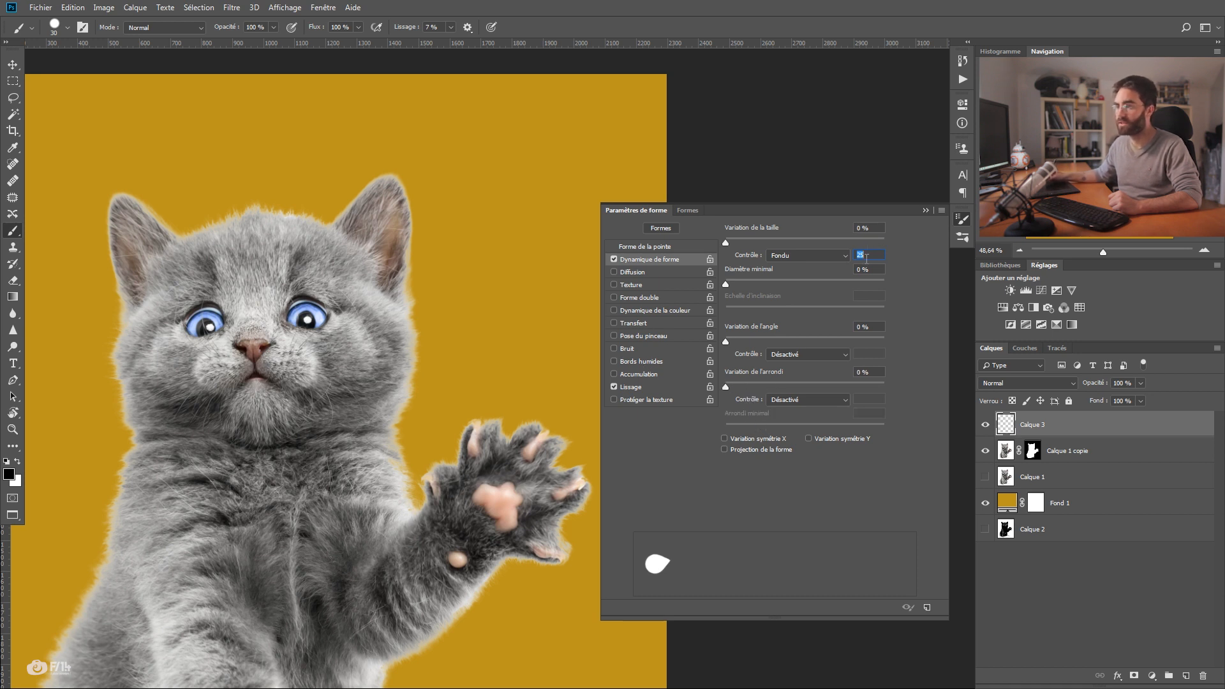
# - Set the fade length to 300 and paint one tapered vertical hair with a 10 px brush on Calque 3 beside the kitten's head
pyautogui.write('100')
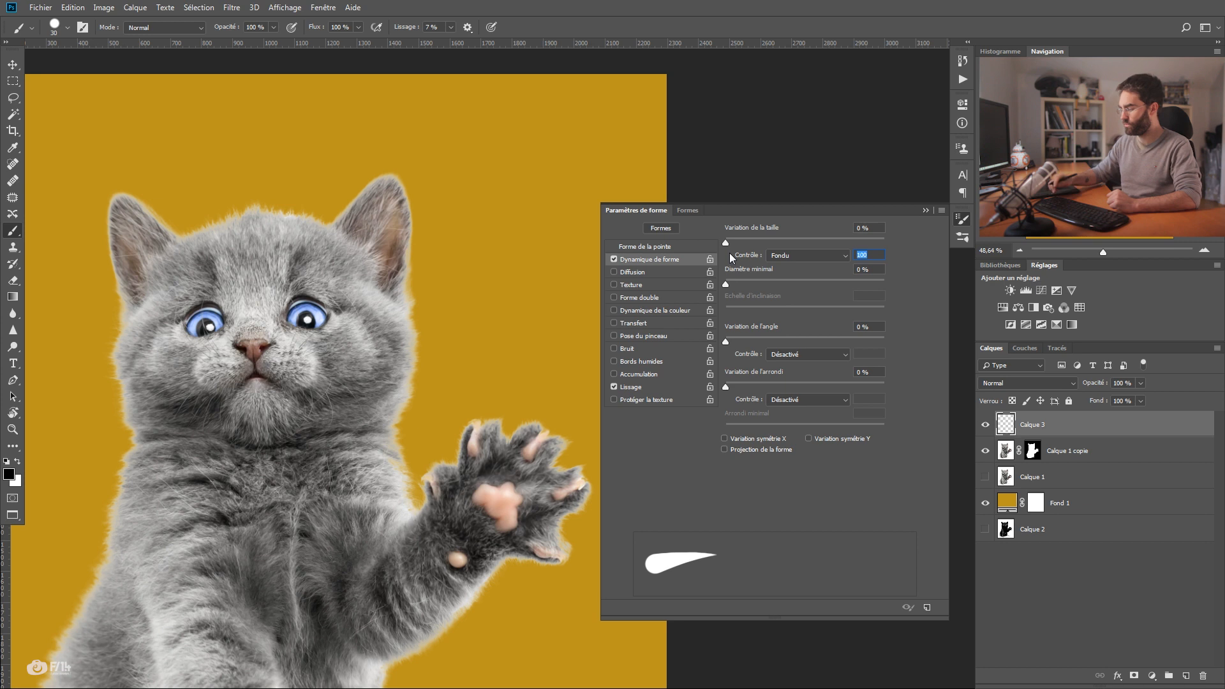
pyautogui.moveTo(493, 346); pyautogui.dragTo(493, 160)
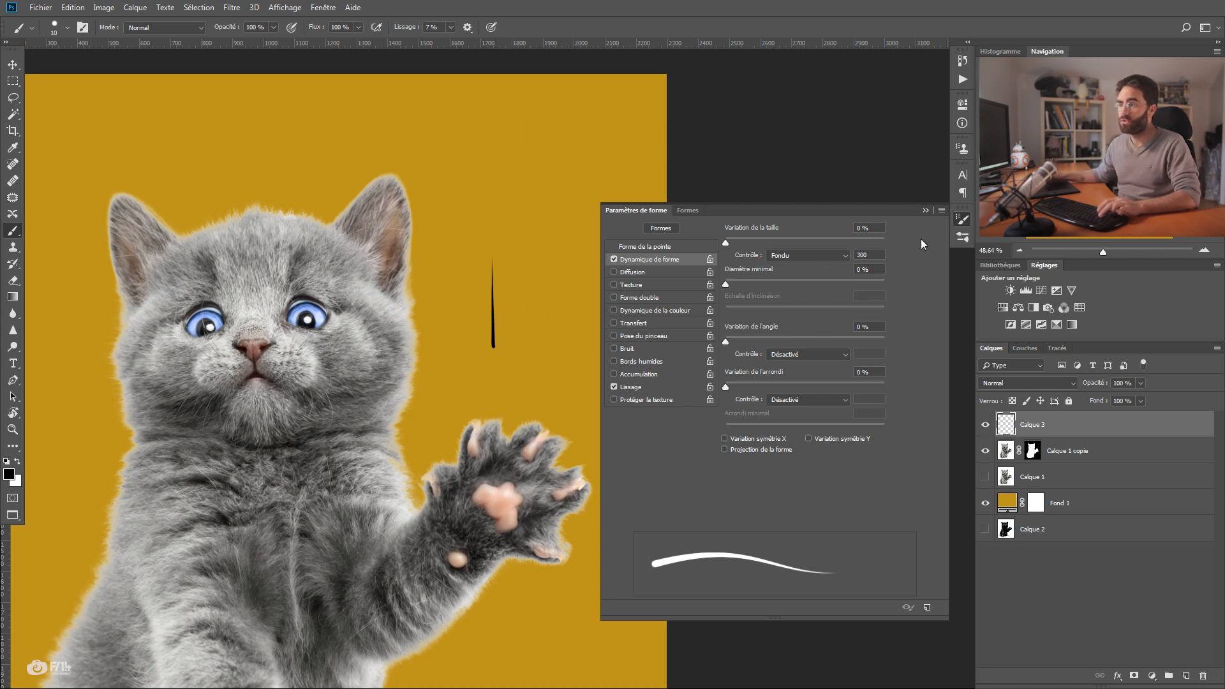
pyautogui.hotkey('ctrl', 'z')
pyautogui.moveTo(511, 332); pyautogui.dragTo(510, 109)
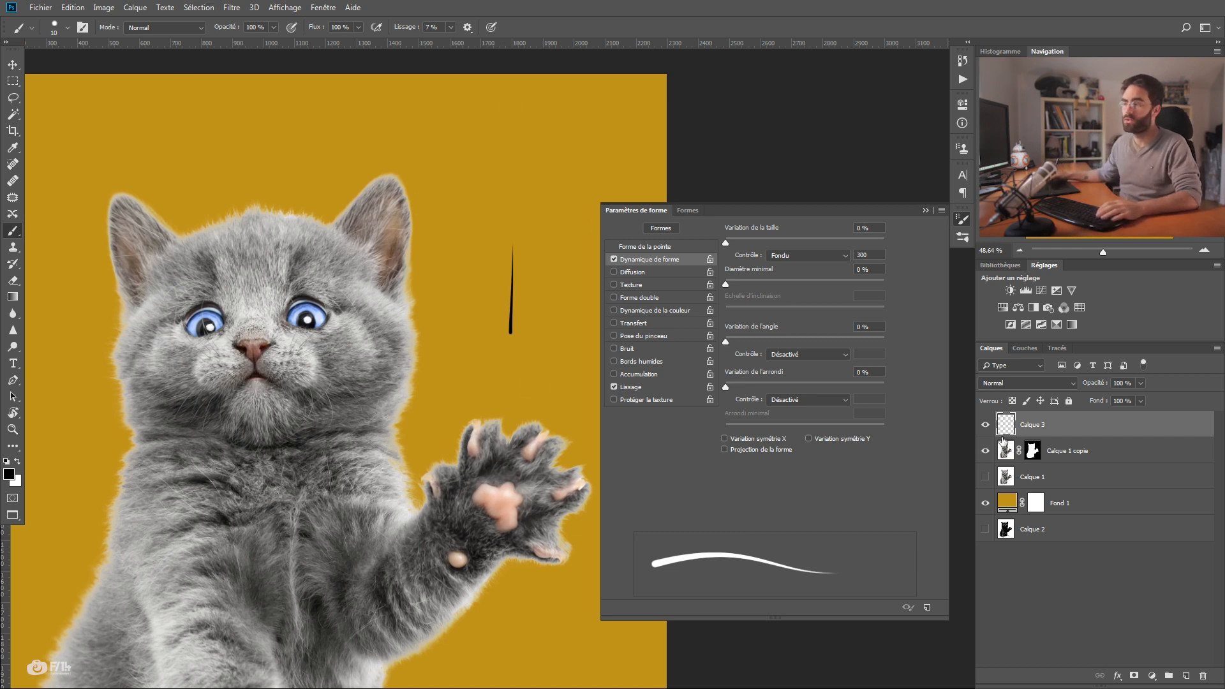
# - Check the hair stroke on Calque 3 alone, enclose it in a rectangular selection and try to define it as a brush preset
pyautogui.keyDown('alt'); pyautogui.click(985, 424); pyautogui.keyUp('alt')
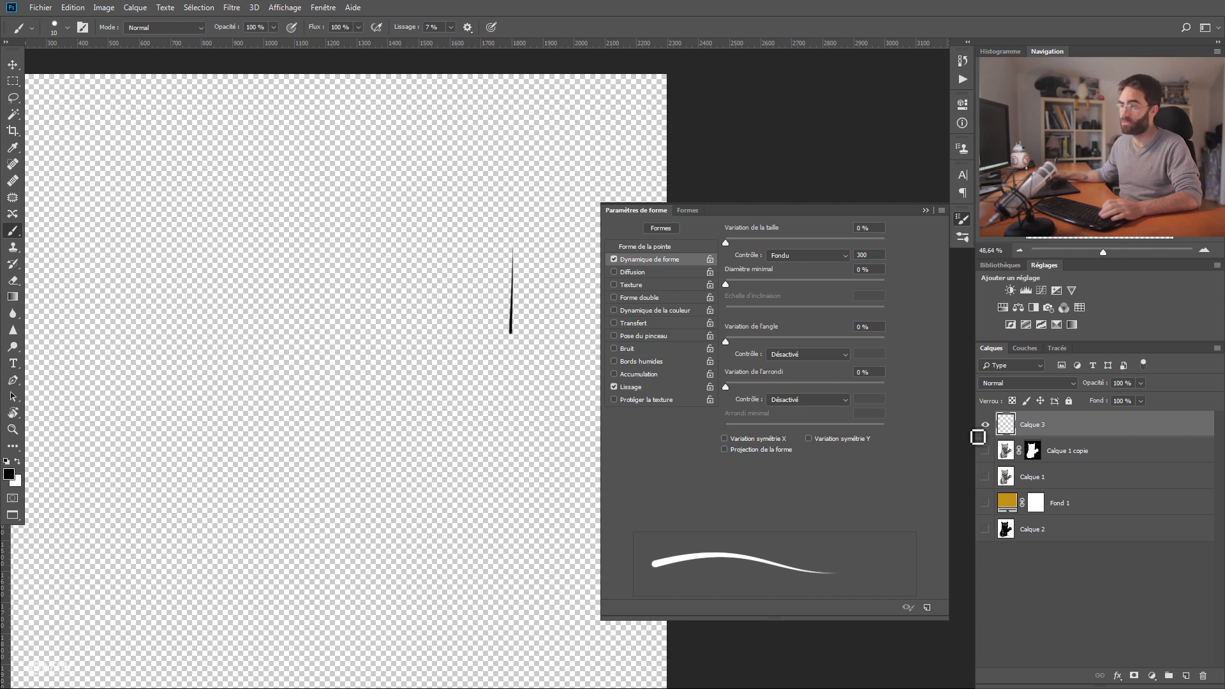
pyautogui.keyDown('alt'); pyautogui.click(985, 425); pyautogui.keyUp('alt')
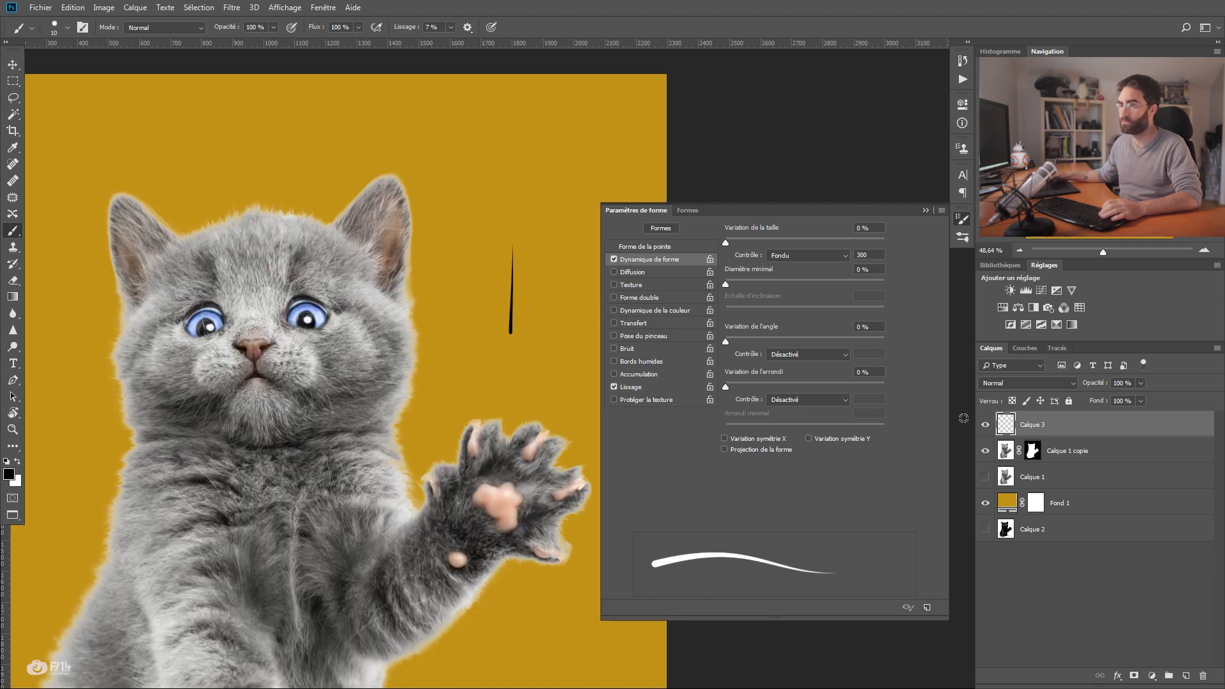
pyautogui.click(12, 82)
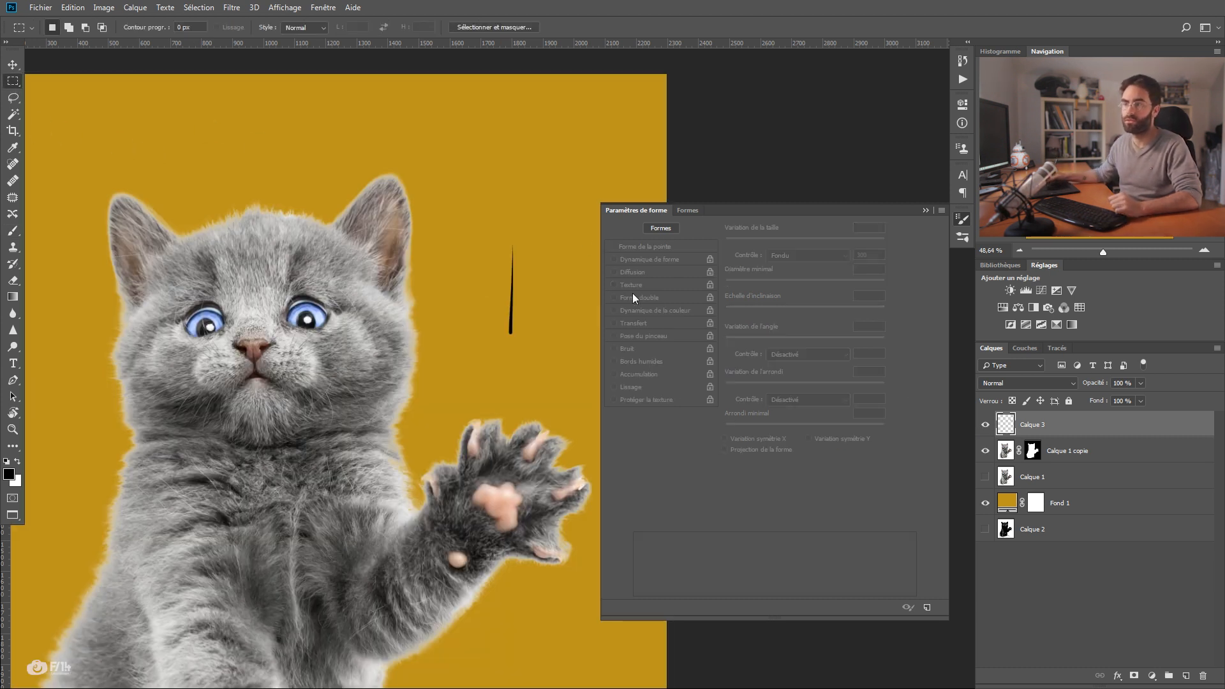
pyautogui.moveTo(509, 328); pyautogui.dragTo(508, 330)
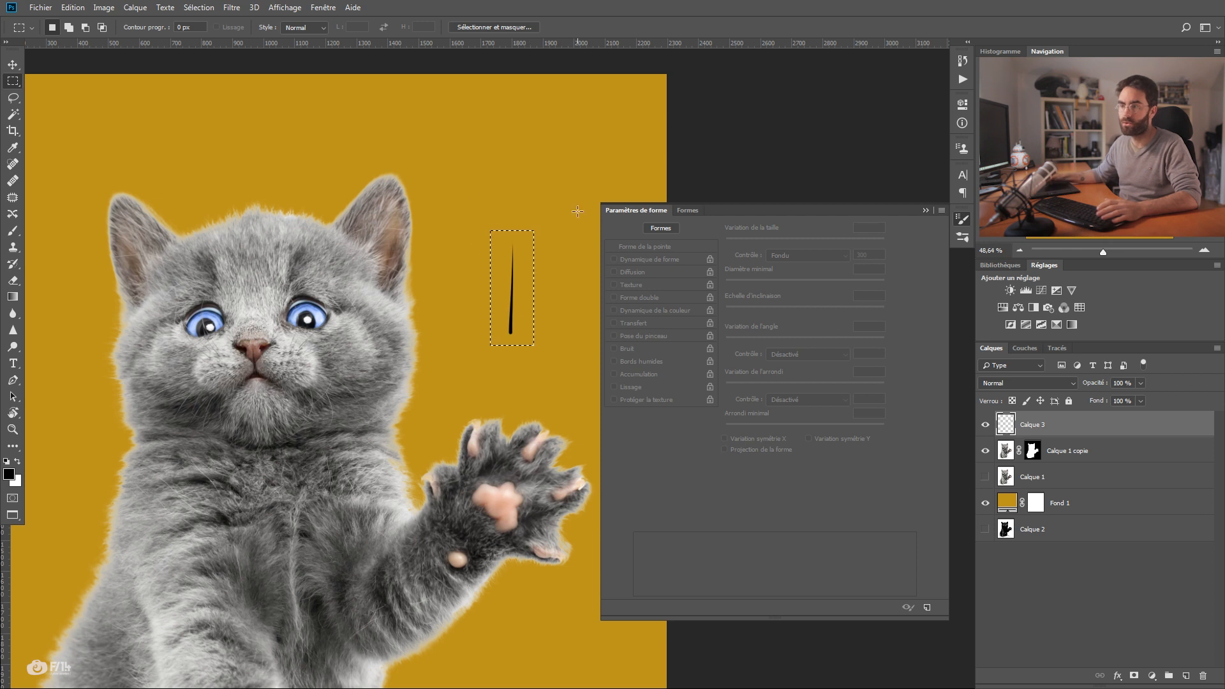
pyautogui.click(72, 8)
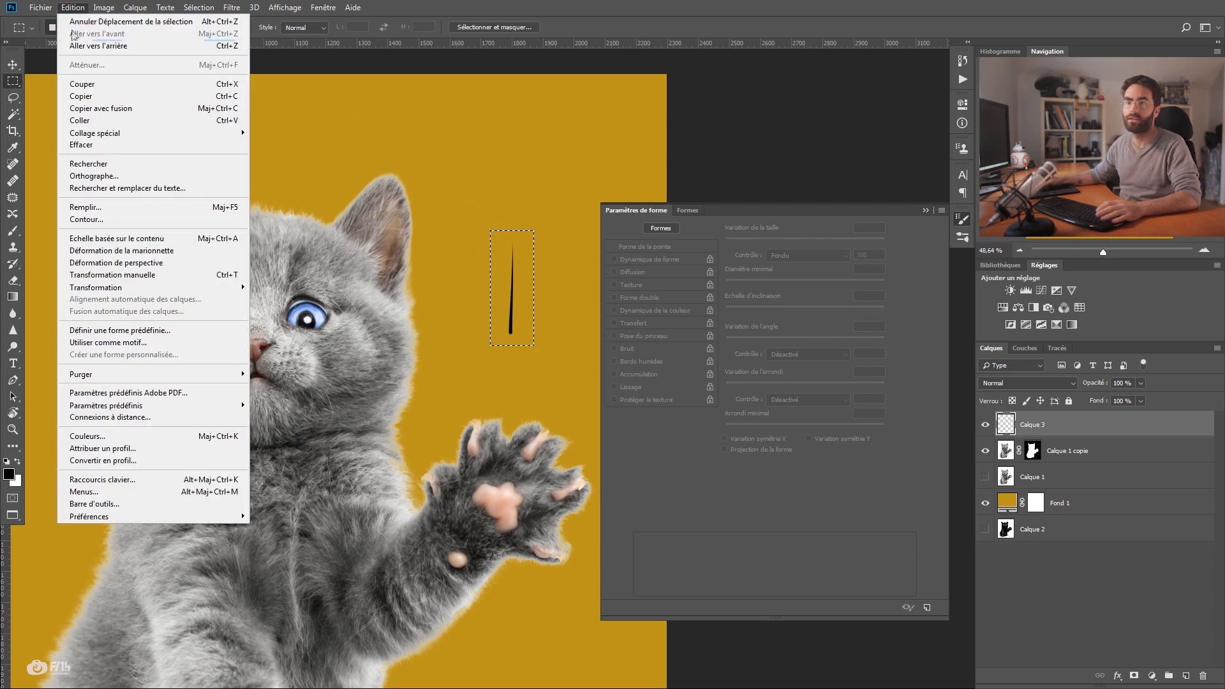
pyautogui.click(145, 329)
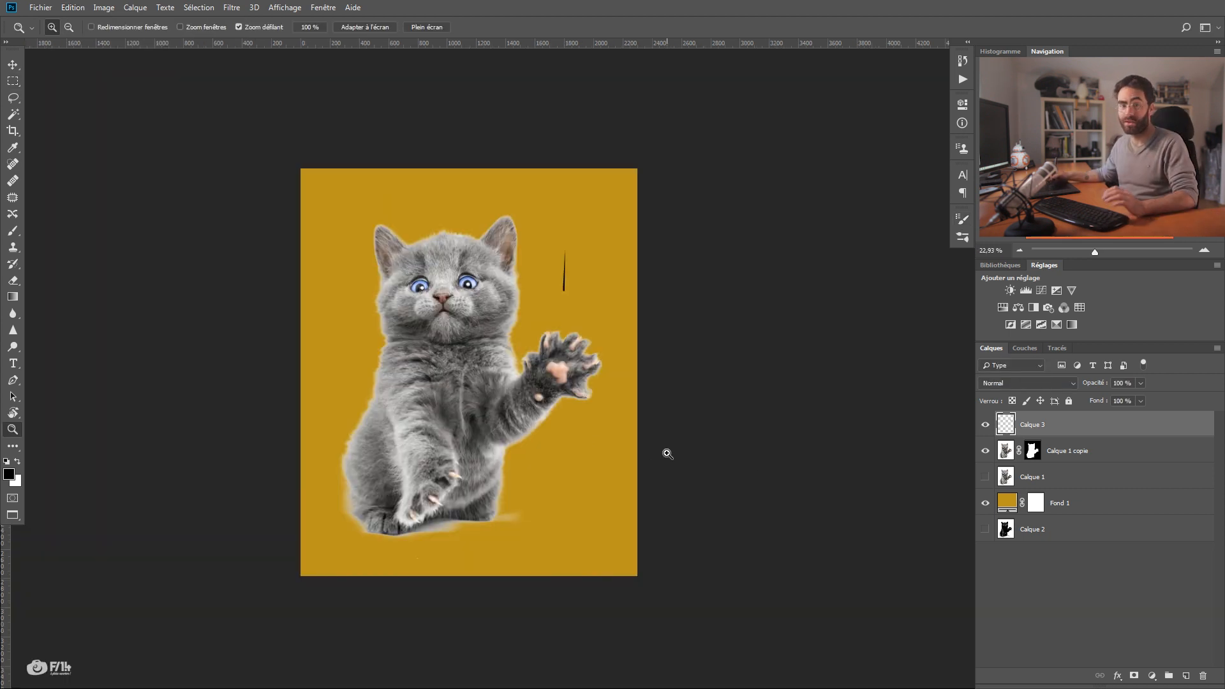
# - Load the mask of Calque 1 copie as a selection, fill it with black on a new layer, and deselect
pyautogui.keyDown('ctrl'); pyautogui.click(1033, 454); pyautogui.keyUp('ctrl')
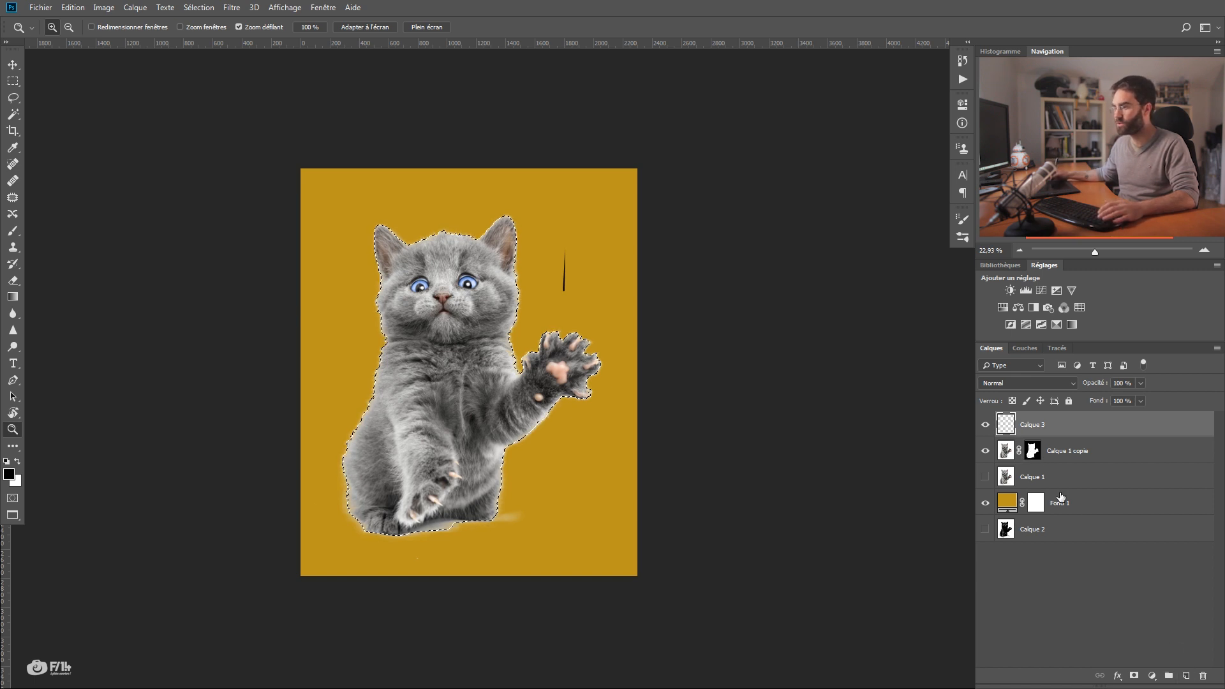
pyautogui.click(1186, 675)
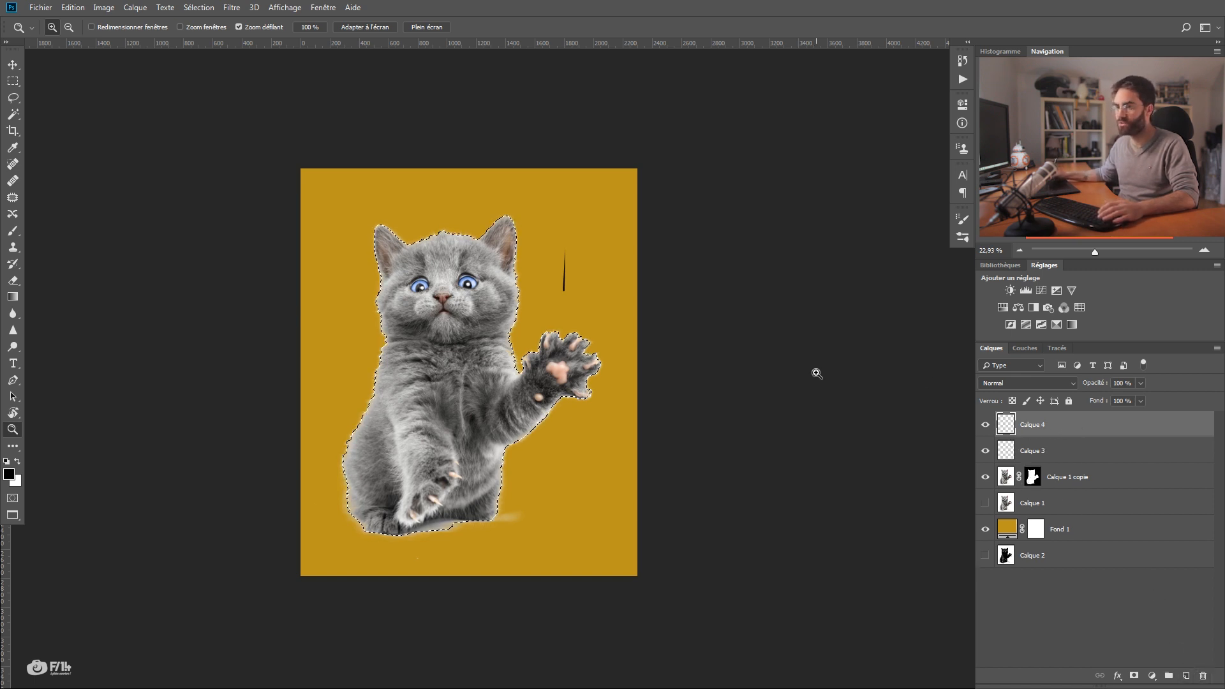
pyautogui.press('alt')
pyautogui.hotkey('alt', 'BackSpace')
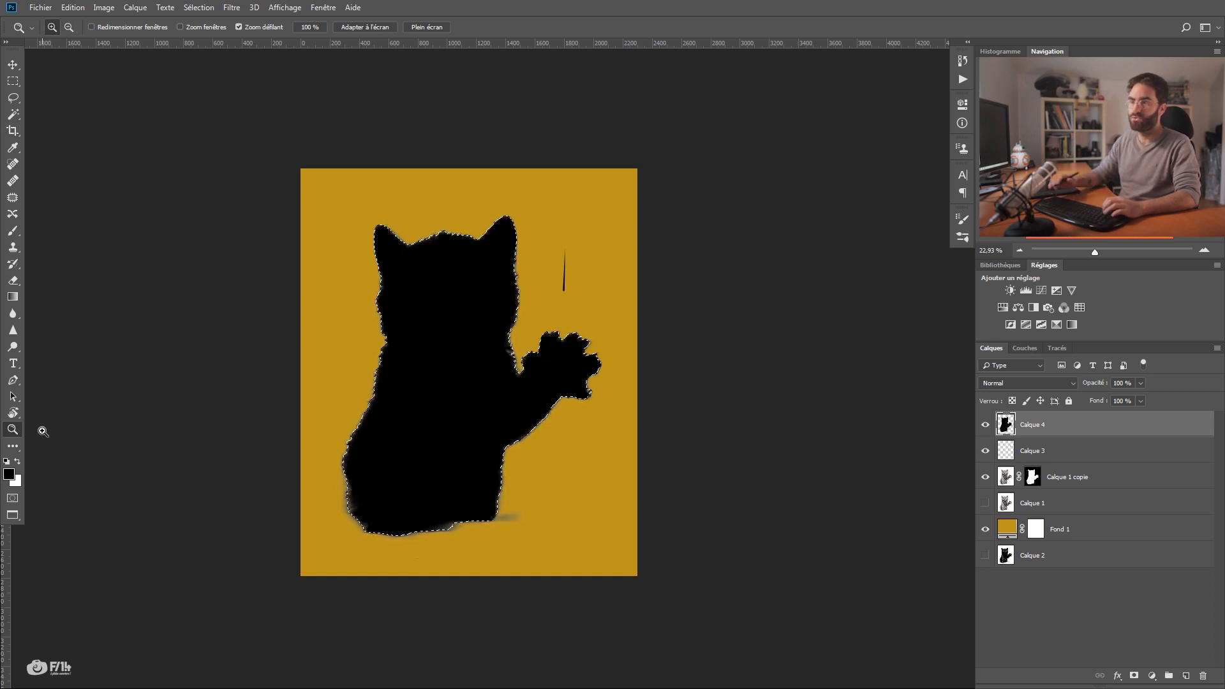
pyautogui.hotkey('ctrl', 'd')
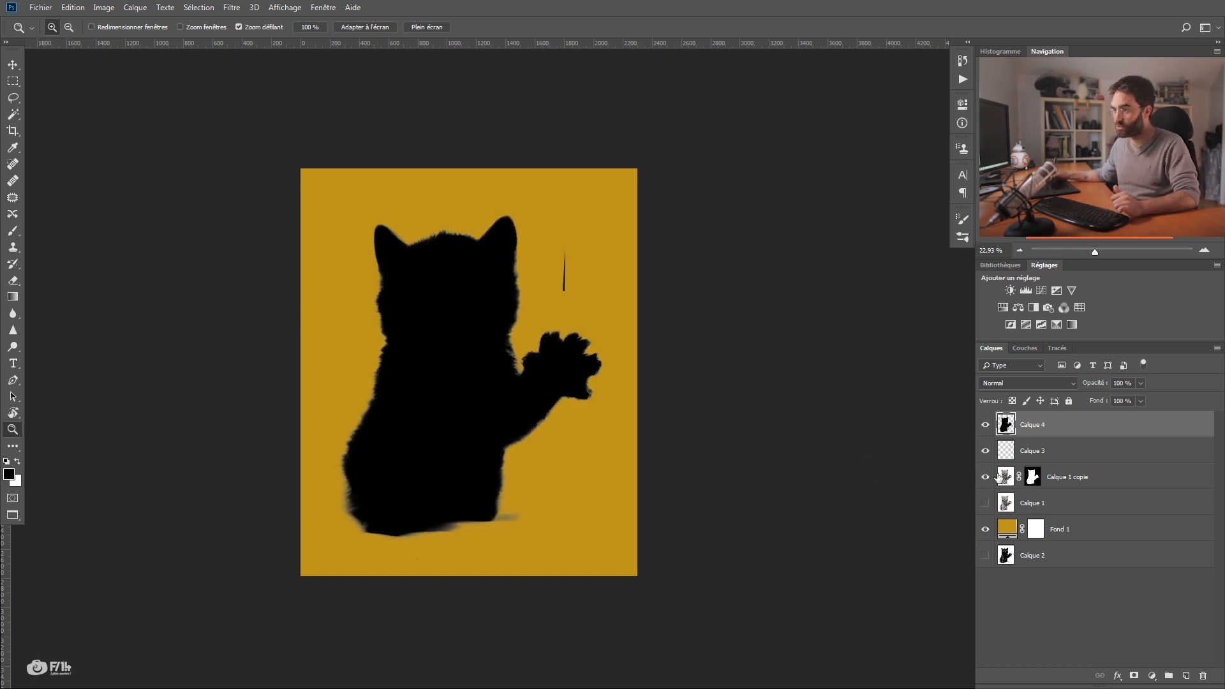
# - Isolate the black silhouette layer, select the whole canvas and define a brush preset named "chat"
pyautogui.click(985, 529)
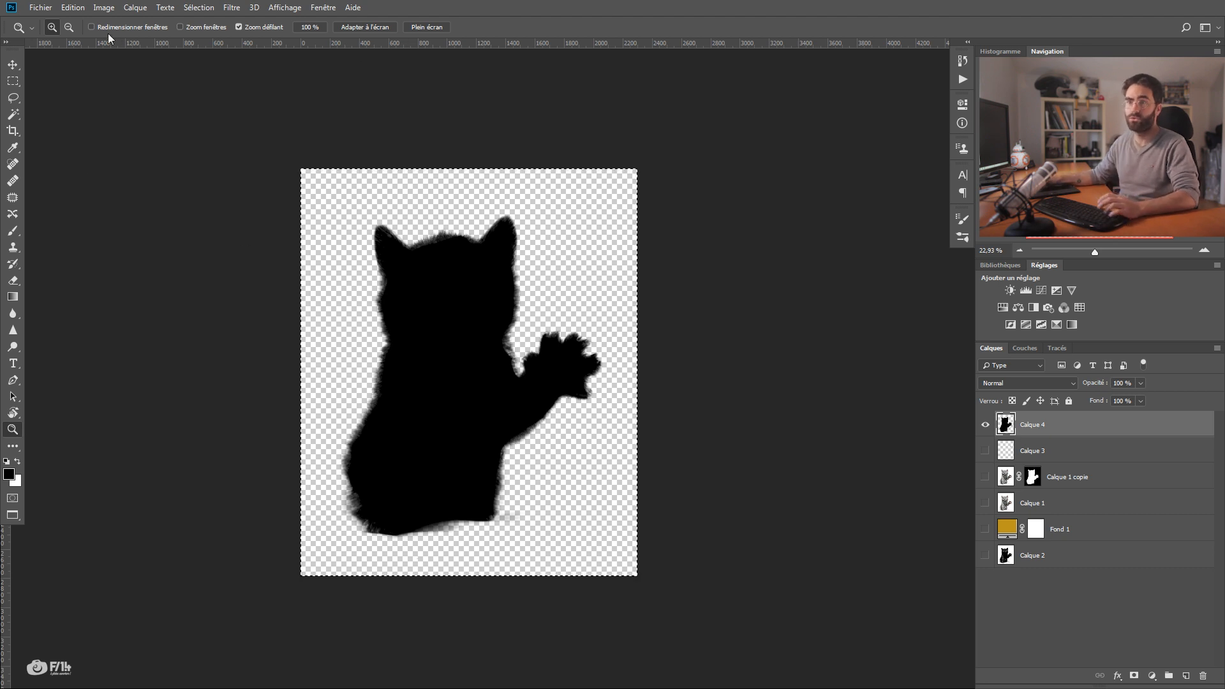
pyautogui.click(72, 7)
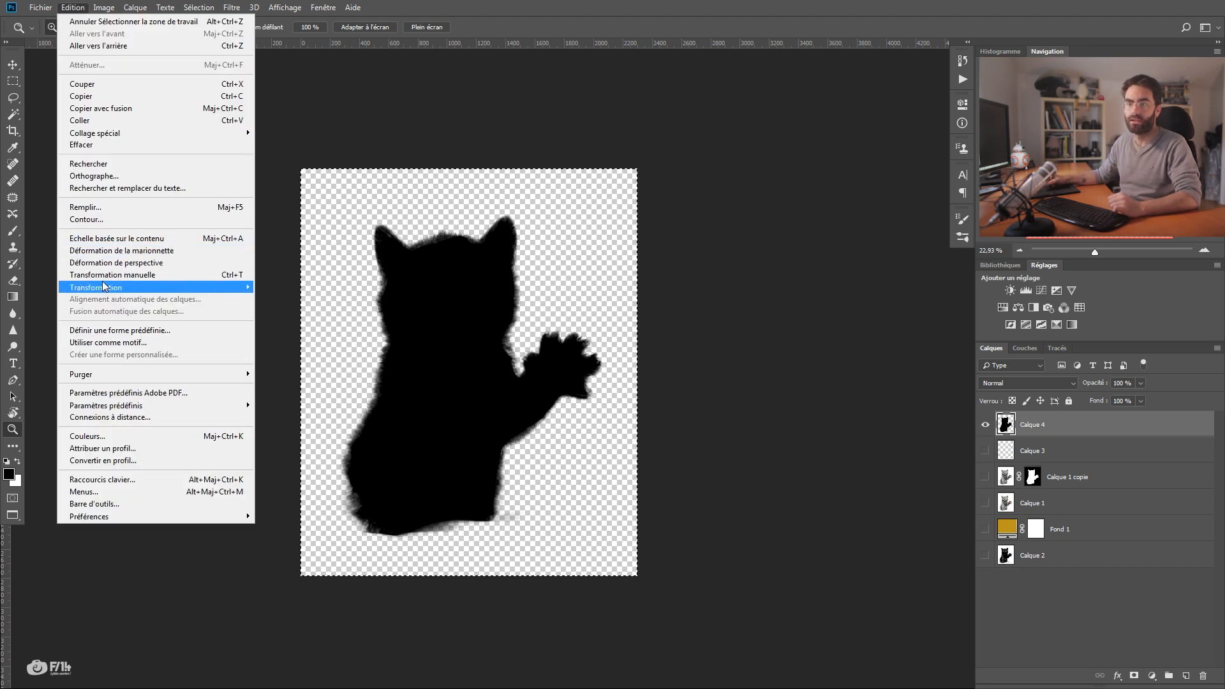
pyautogui.click(109, 331)
pyautogui.write('chat')
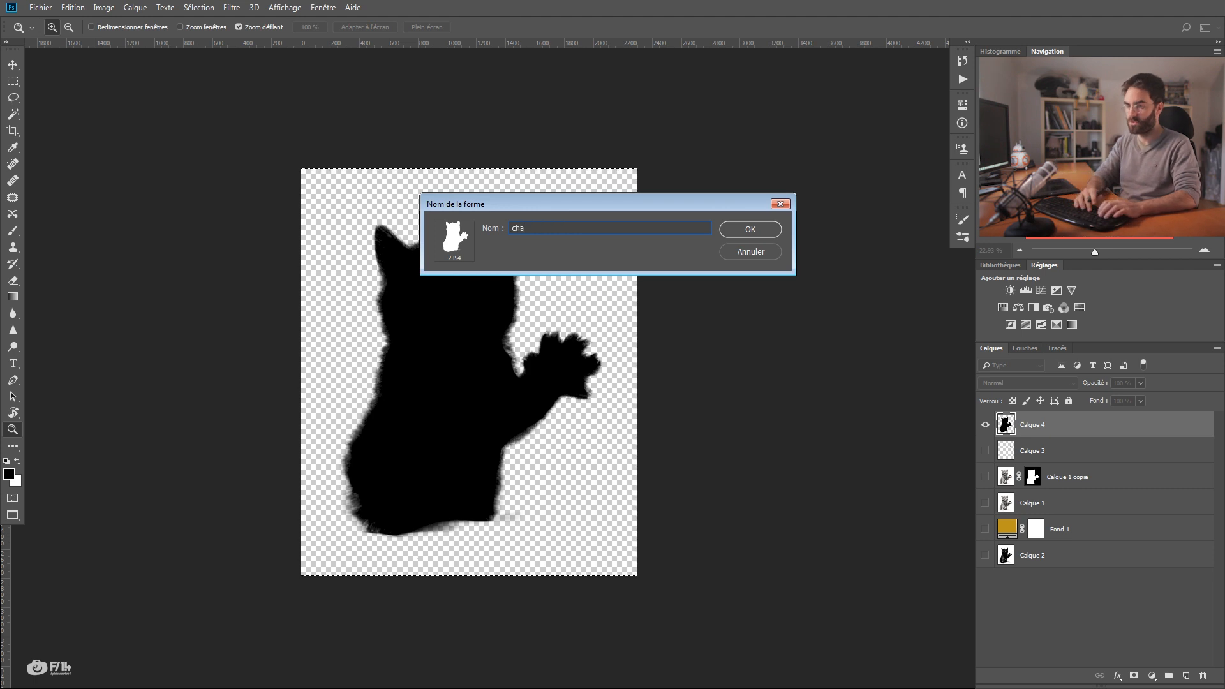
pyautogui.press('Return')
# - Hide the silhouette layer and stamp the kitten brush at four spots on a new empty layer
pyautogui.click(983, 425)
pyautogui.click(1186, 674)
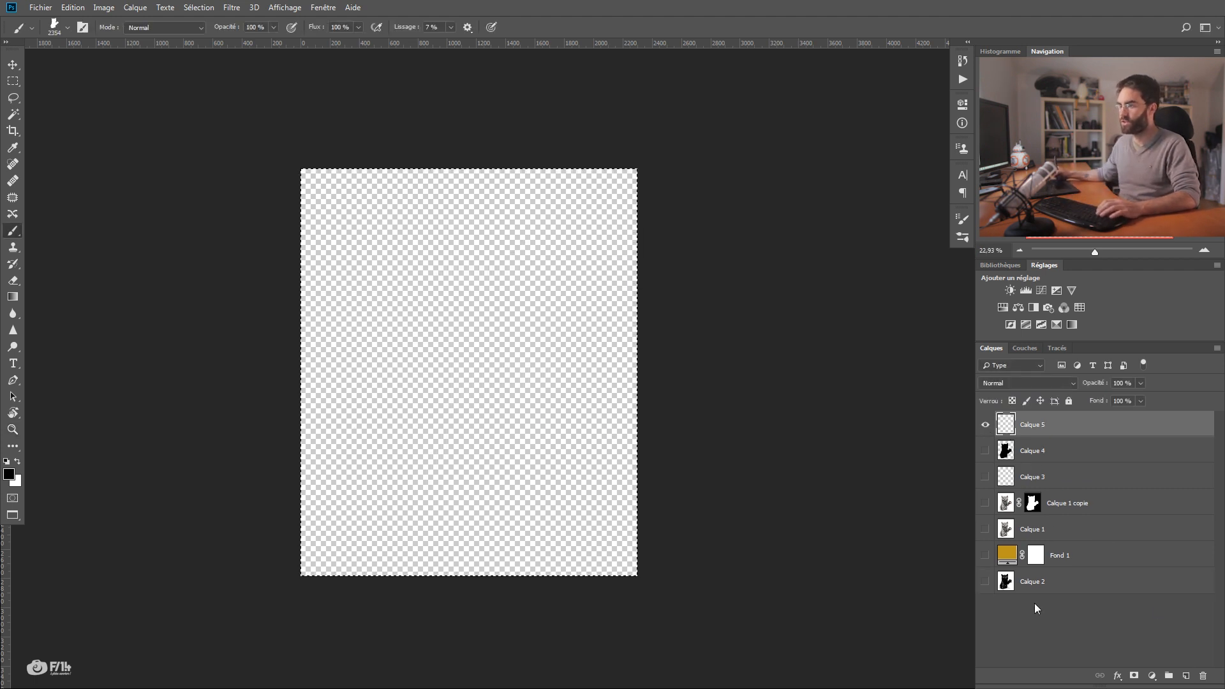
pyautogui.click(408, 270)
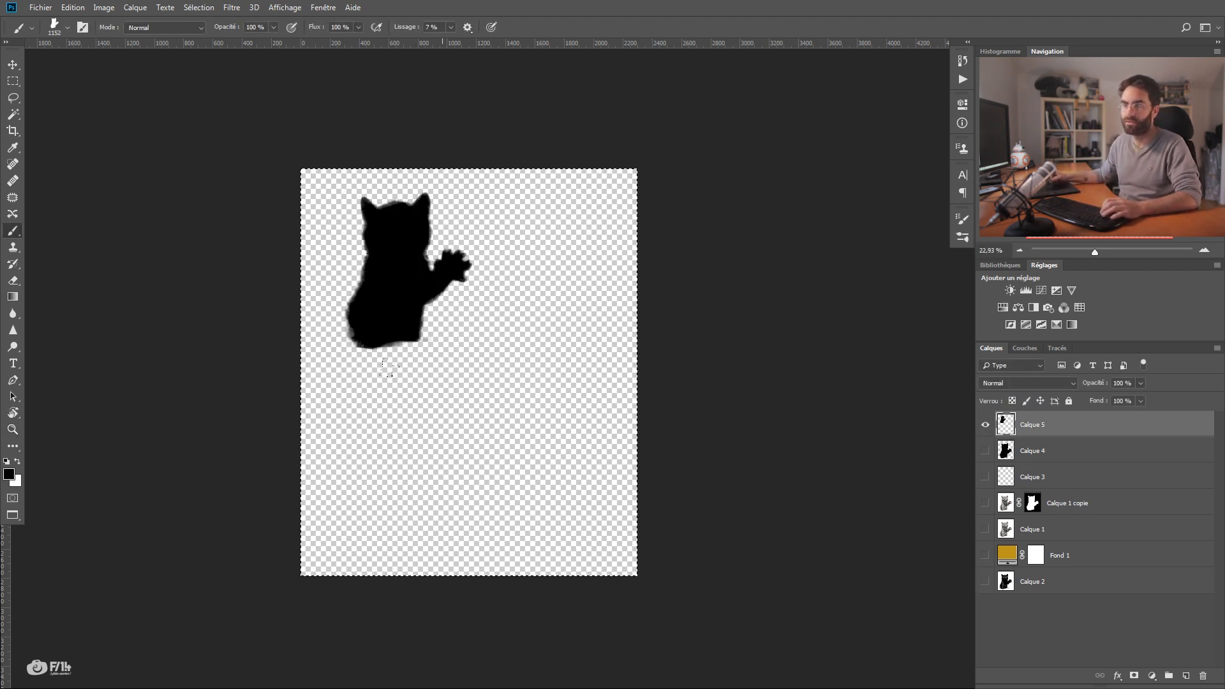
pyautogui.click(443, 452)
pyautogui.click(552, 276)
pyautogui.click(586, 474)
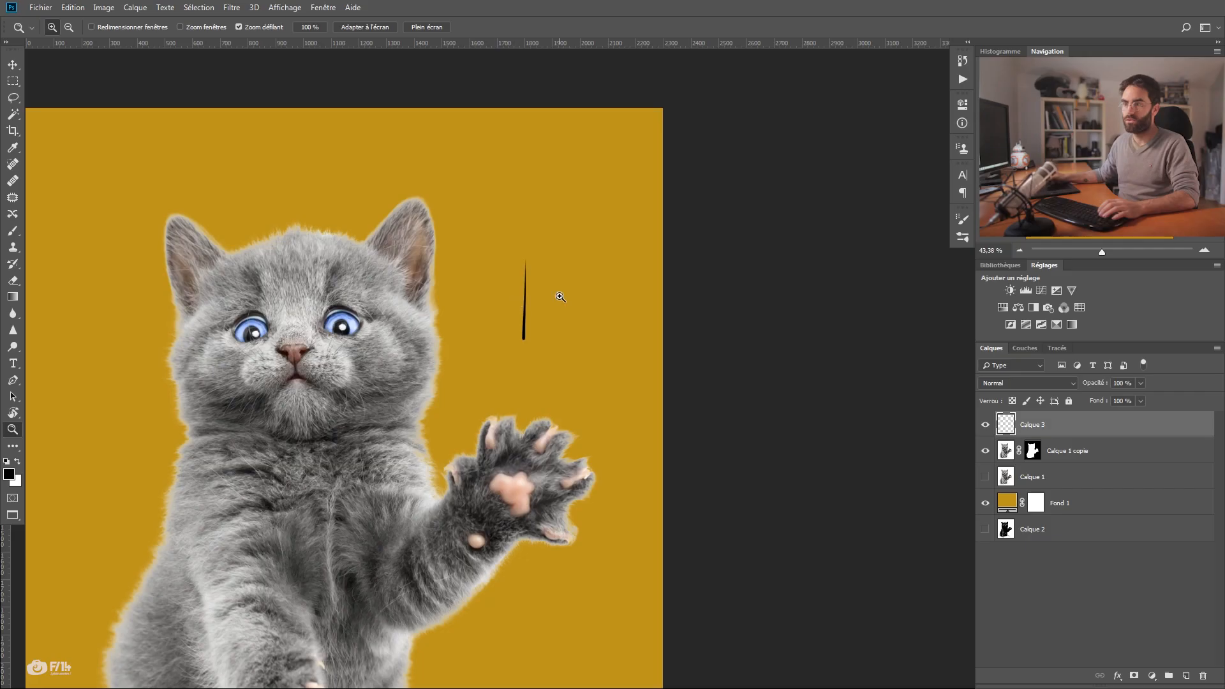
# - Enclose the black hair stroke in a rectangular selection and define it as a brush preset named "poil de chat"
pyautogui.press('m')
pyautogui.moveTo(544, 250)
pyautogui.mouseDown()
pyautogui.moveTo(507, 350)
pyautogui.moveTo(516, 336)
pyautogui.mouseUp()
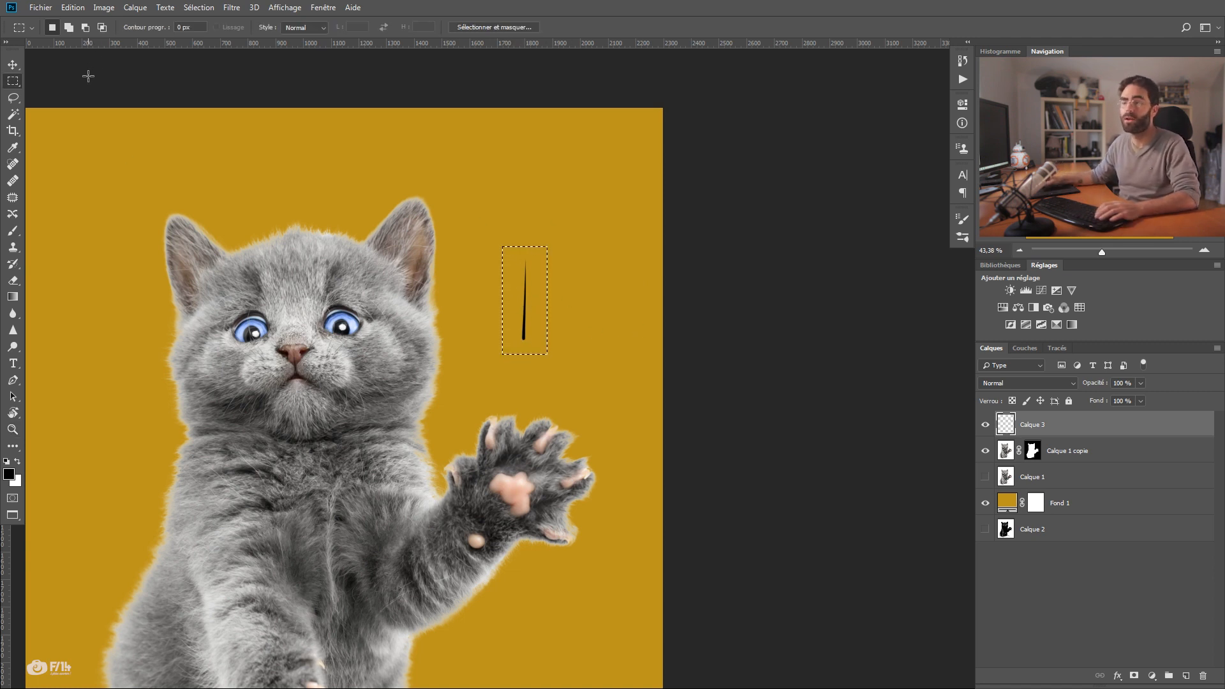
pyautogui.moveTo(207, 206); pyautogui.dragTo(246, 183)
pyautogui.click(73, 7)
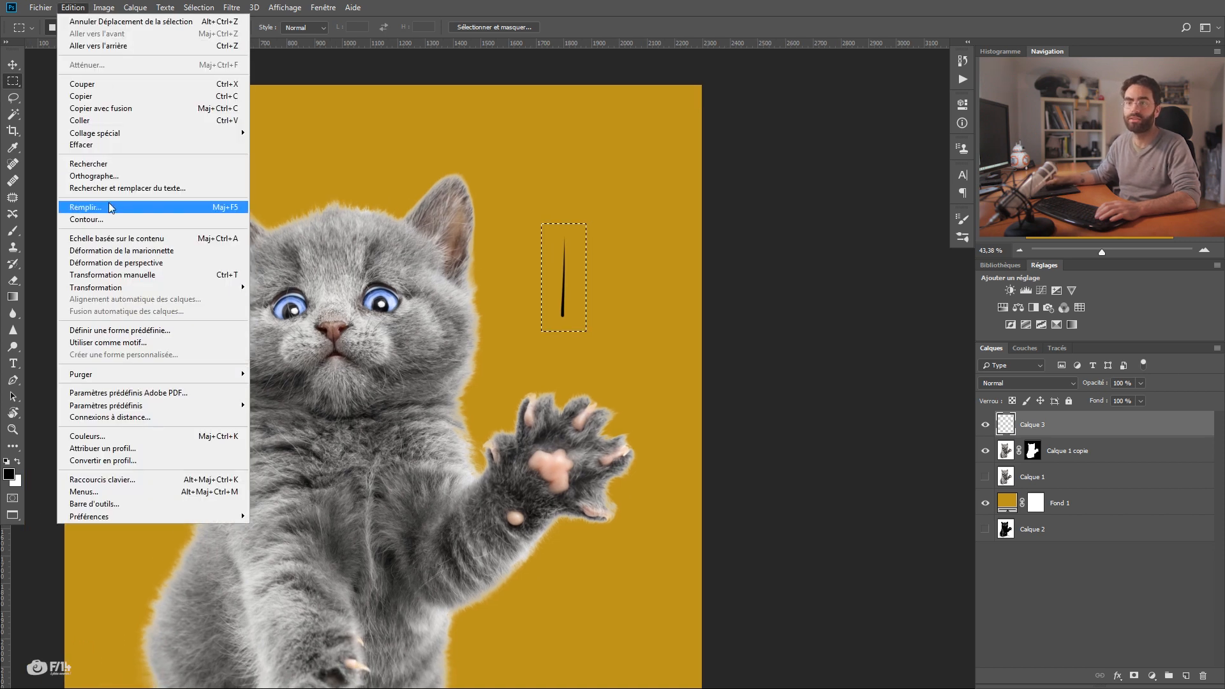
pyautogui.click(112, 331)
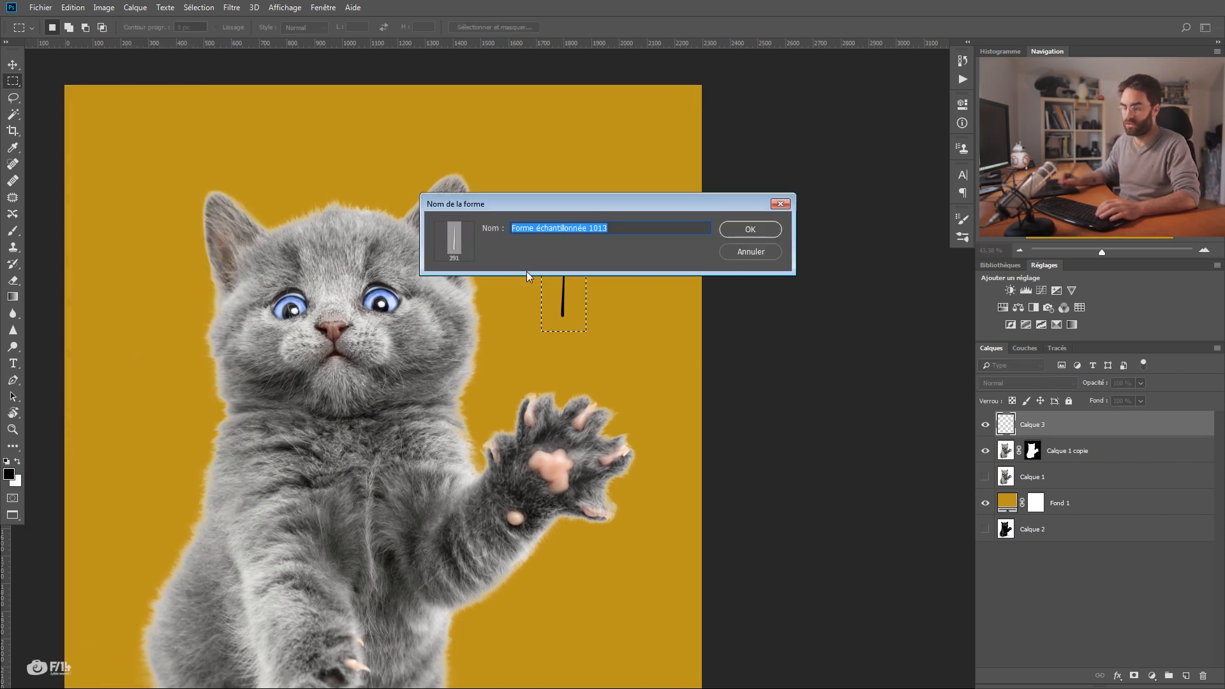
pyautogui.write('poil de chat')
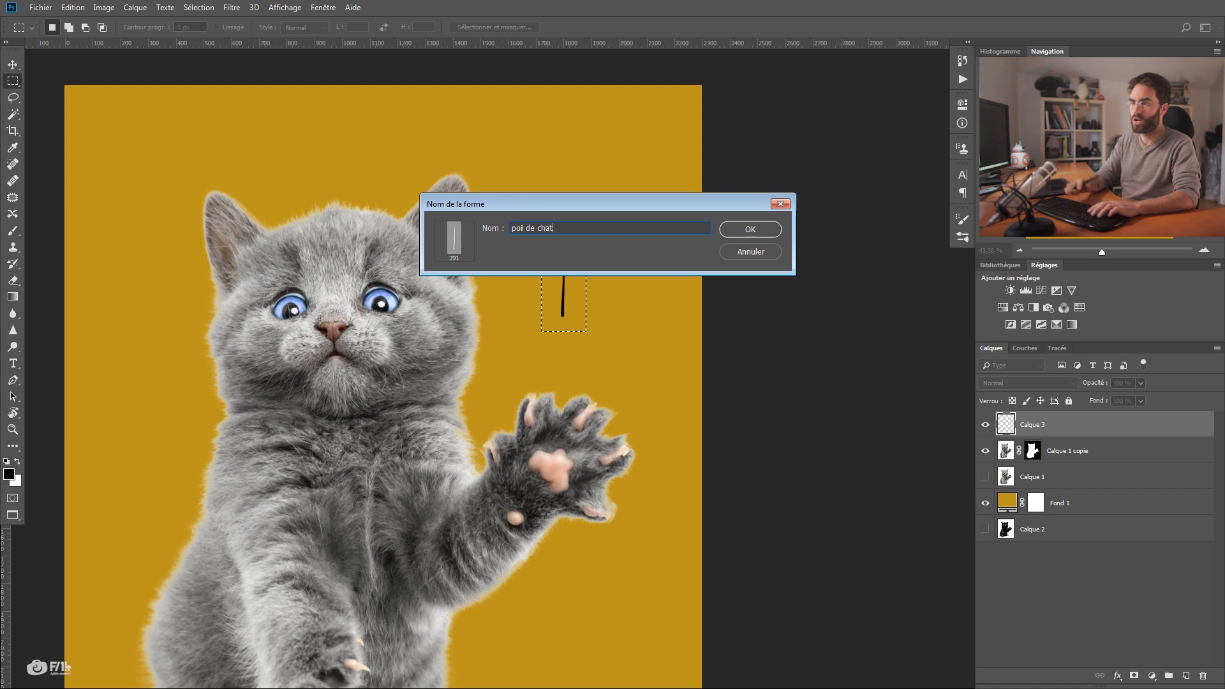
pyautogui.press('Return')
# - Stamp the new hair brush a few times around the kitten as a test and undo the stamps
pyautogui.press('b')
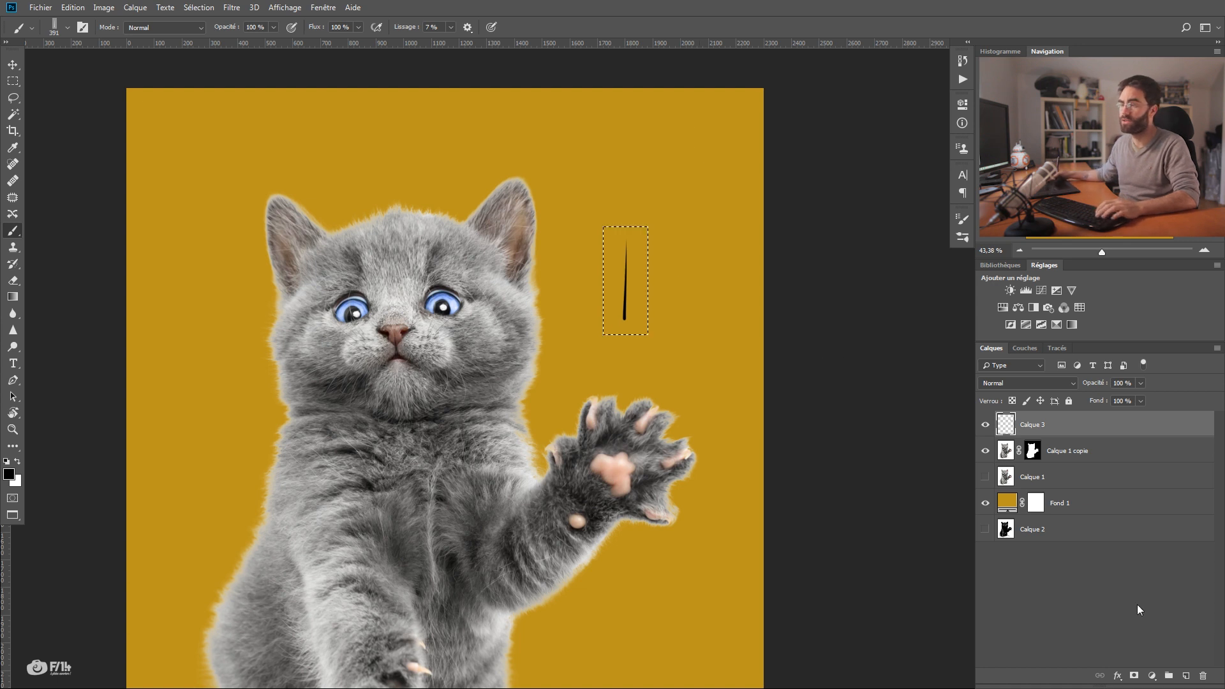
pyautogui.click(707, 206)
pyautogui.click(709, 358)
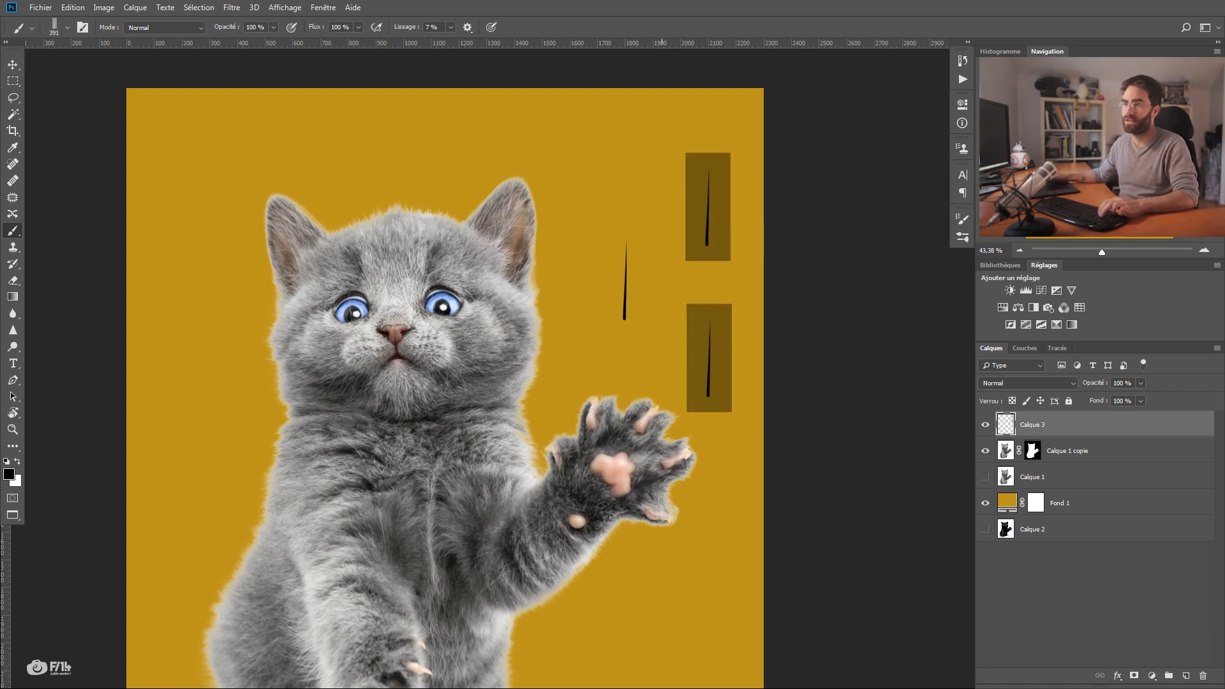
pyautogui.click(564, 166)
pyautogui.hotkey('ctrl', 'alt', 'z')
pyautogui.hotkey('ctrl', 'alt', 'z')
pyautogui.hotkey('ctrl', 'alt', 'z')
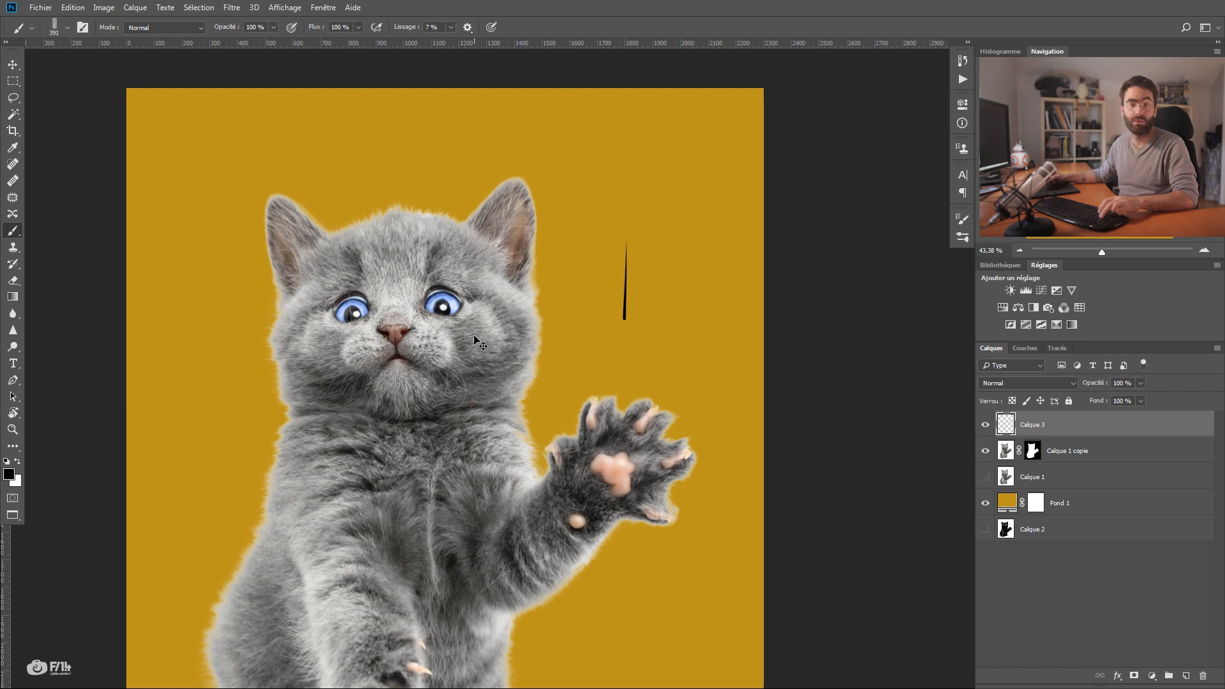
# - Show only Calque 3 on transparency, enclose the hair stroke in a rectangular selection and define it as a new brush preset
pyautogui.click(985, 503)
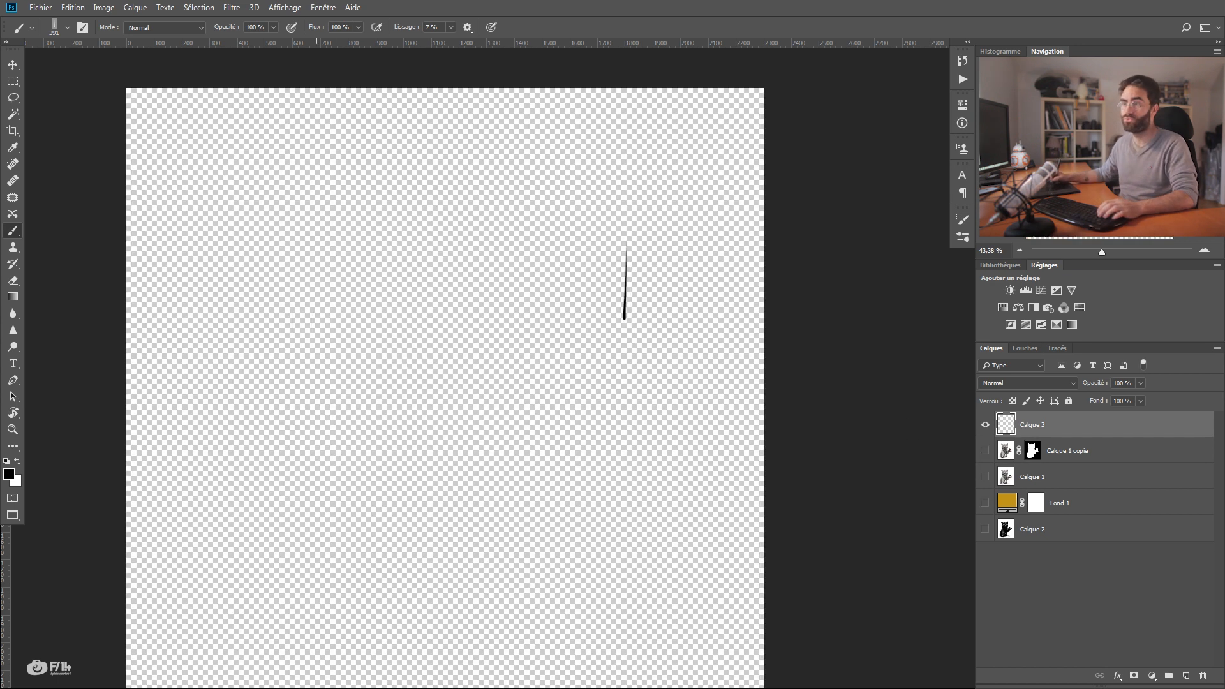
pyautogui.press('m')
pyautogui.click(72, 7)
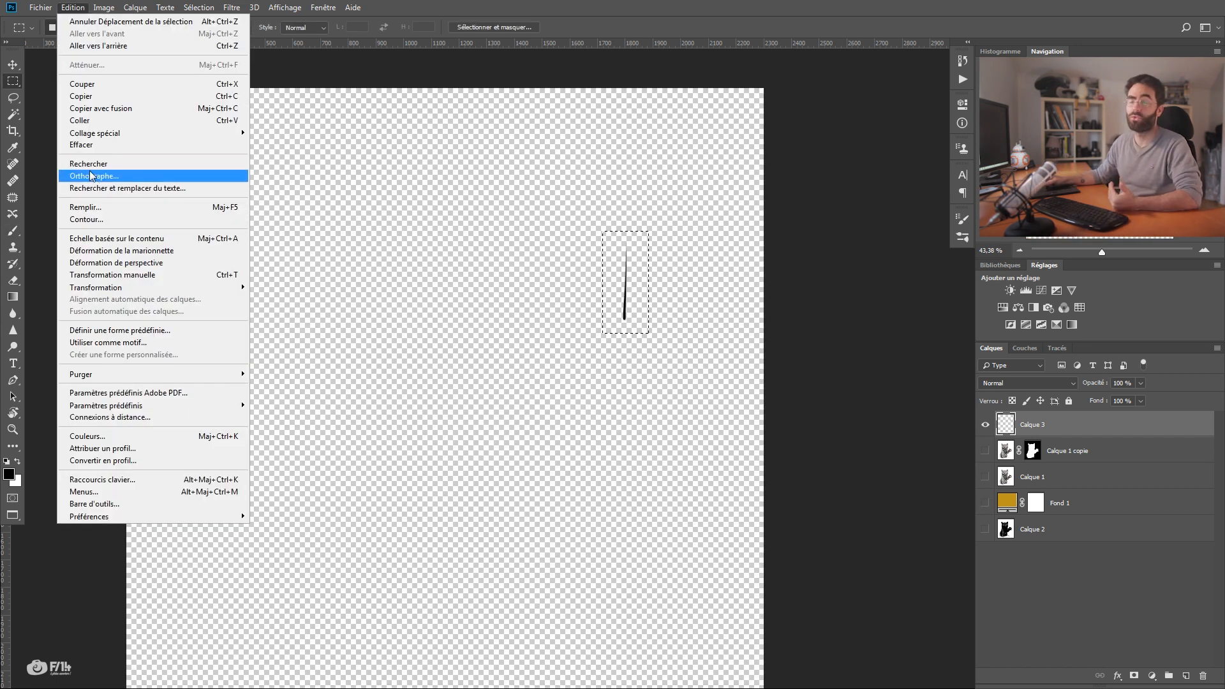
pyautogui.click(141, 330)
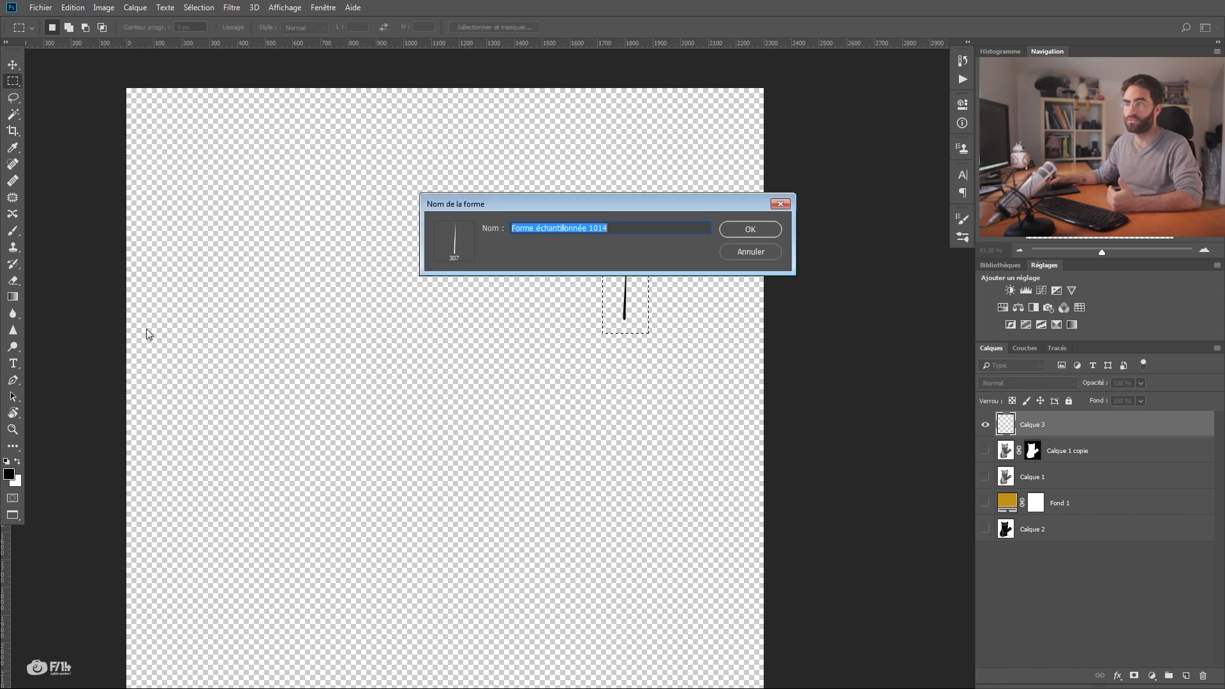
pyautogui.press('Return')
# - Deselect, stamp the transparent-background hair brush at several spots on the empty canvas as a test, and undo everything
pyautogui.press('b')
pyautogui.hotkey('ctrl', 'd')
pyautogui.click(282, 264)
pyautogui.click(392, 300)
pyautogui.click(469, 478)
pyautogui.click(502, 254)
pyautogui.click(325, 233)
pyautogui.hotkey('ctrl', 'z')
pyautogui.hotkey('ctrl', 'z')
pyautogui.hotkey('ctrl', 'z')
pyautogui.hotkey('ctrl', 'z')
pyautogui.hotkey('ctrl', 'z')
pyautogui.hotkey('ctrl', 'z')
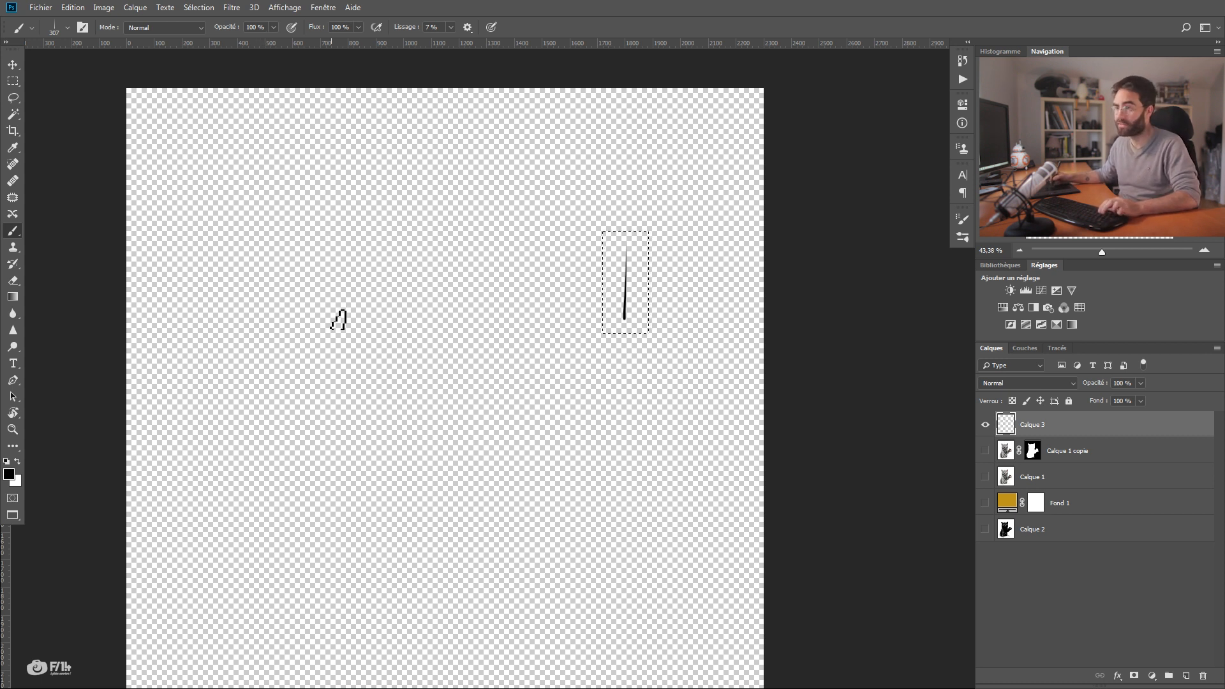
# - Open the hair brush's tip shape settings and raise the spacing to 475 %
pyautogui.hotkey('ctrl', 'z')
pyautogui.moveTo(294, 334); pyautogui.dragTo(321, 322)
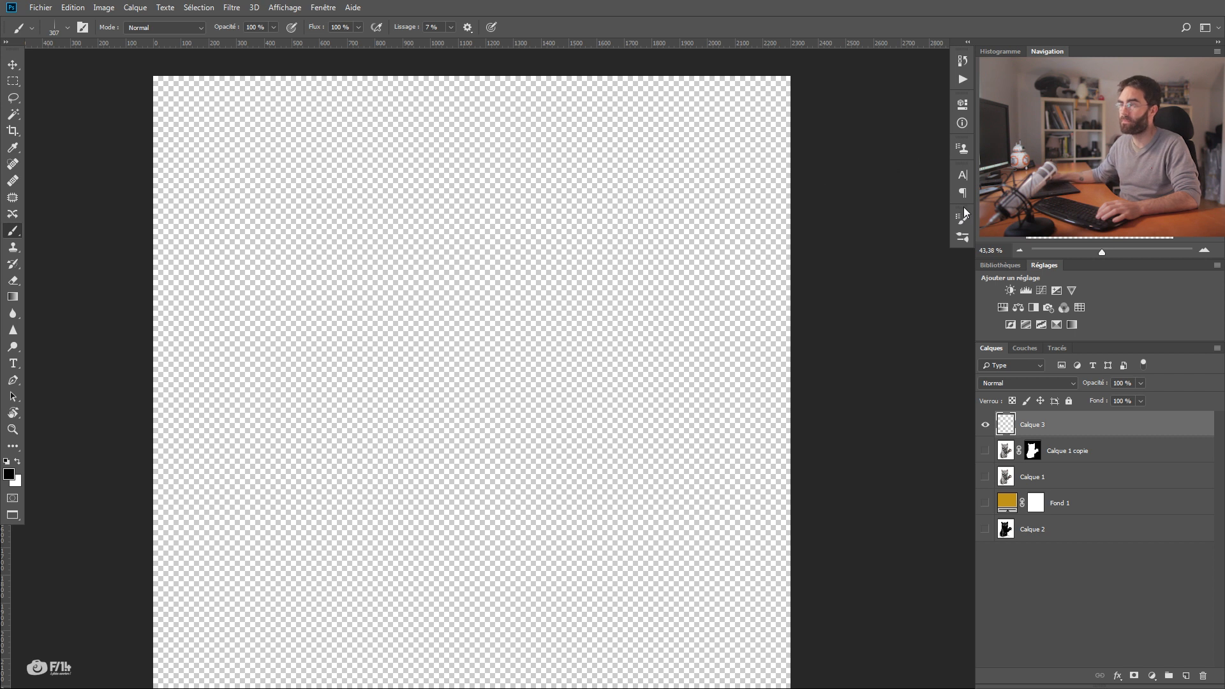
pyautogui.click(963, 216)
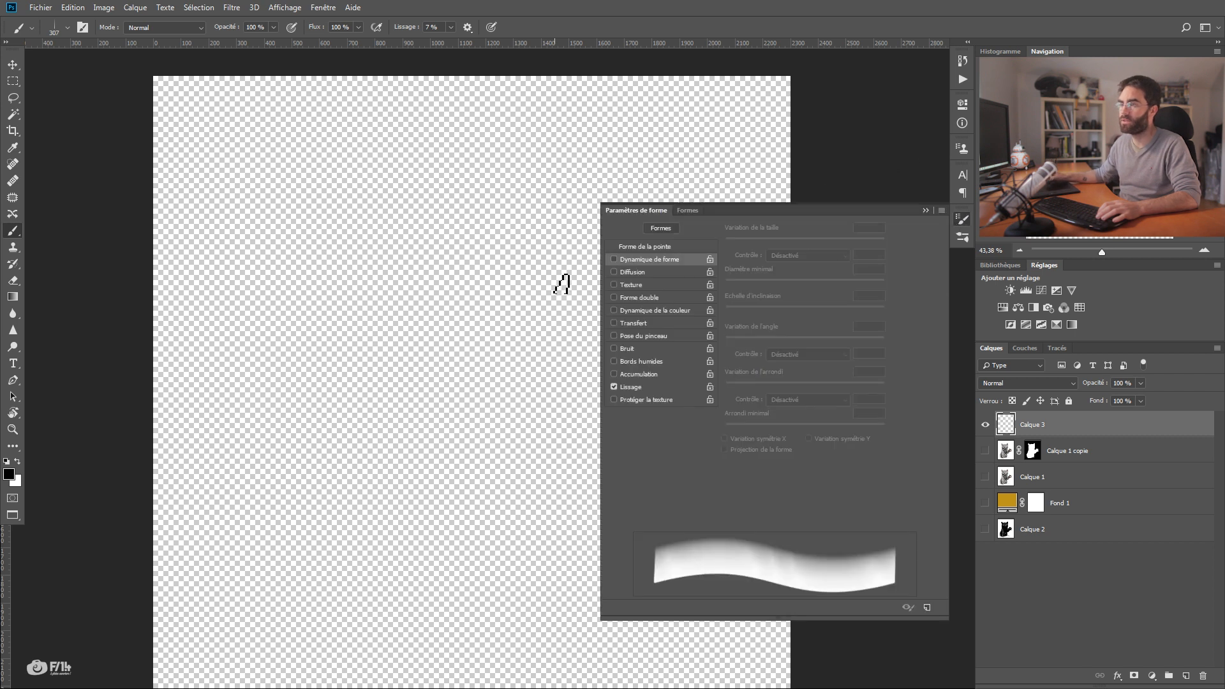
pyautogui.click(642, 246)
pyautogui.moveTo(734, 509); pyautogui.dragTo(866, 498)
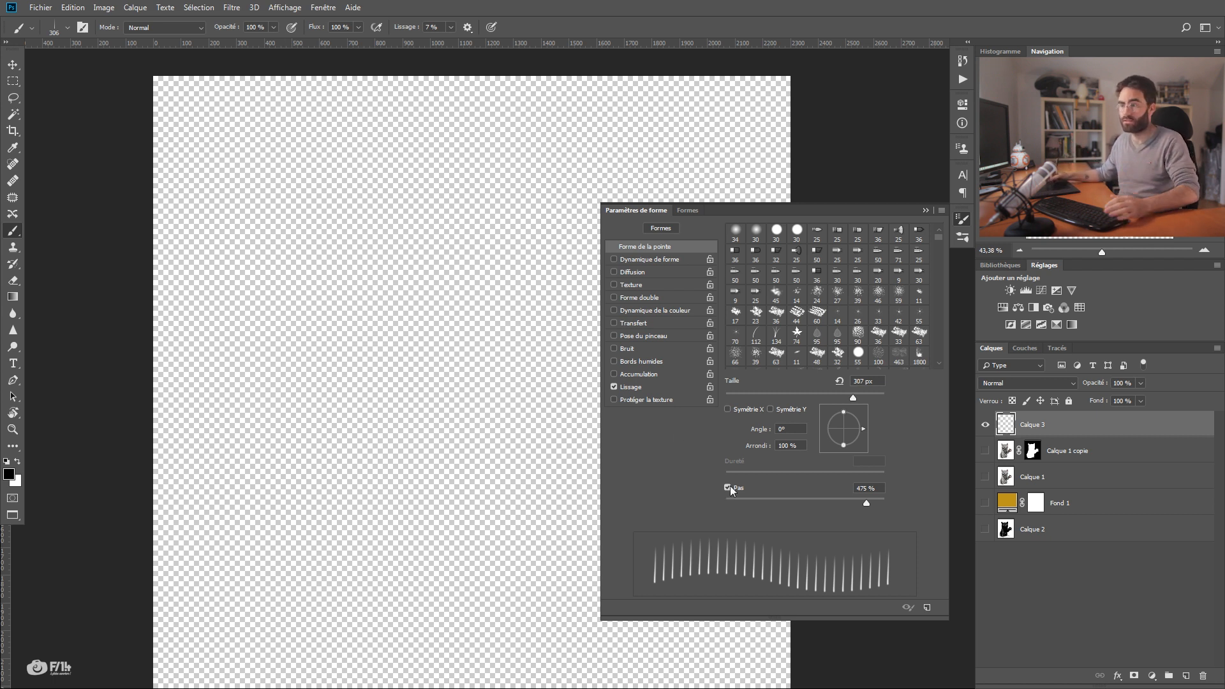
# - Lower the brush spacing to 1 %, paint a test stroke on the empty canvas and undo it
pyautogui.click(726, 502)
pyautogui.moveTo(277, 459)
pyautogui.mouseDown()
pyautogui.moveTo(528, 278)
pyautogui.moveTo(402, 527)
pyautogui.moveTo(274, 586)
pyautogui.mouseUp()
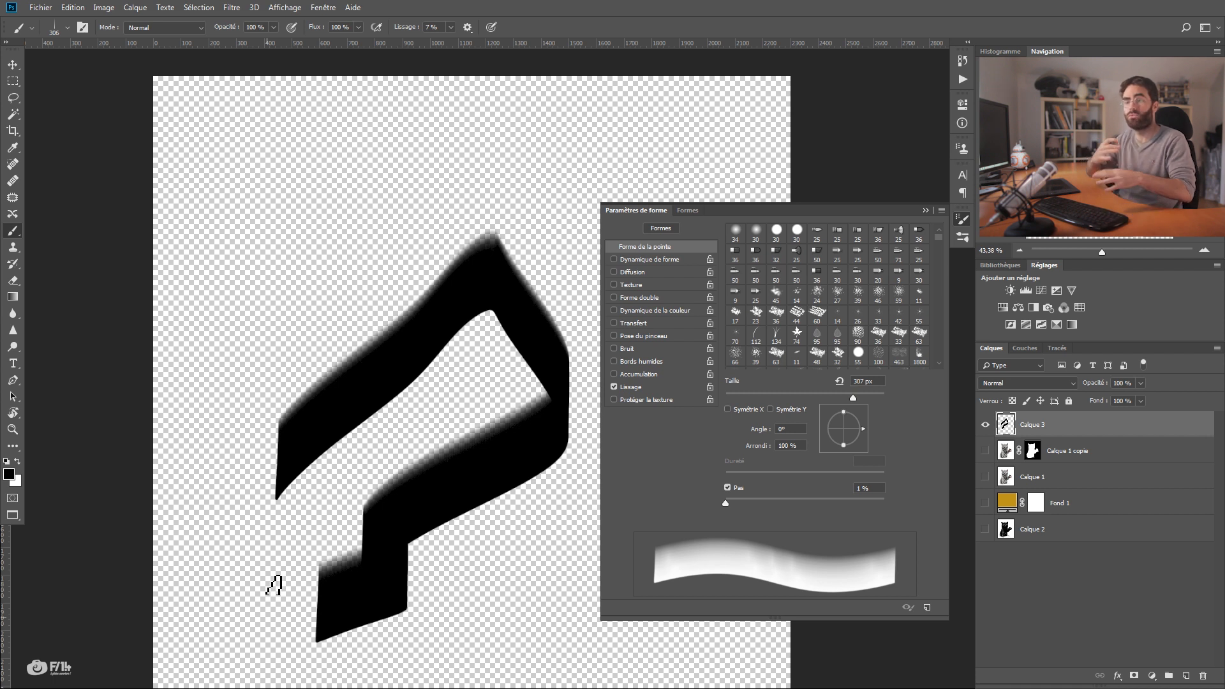
pyautogui.hotkey('ctrl', 'z')
# - Test the hair brush with very wide spacing, undo the strokes and set the spacing to 725 %
pyautogui.moveTo(725, 503); pyautogui.dragTo(891, 502)
pyautogui.moveTo(208, 363)
pyautogui.mouseDown()
pyautogui.moveTo(388, 306)
pyautogui.moveTo(519, 432)
pyautogui.moveTo(255, 459)
pyautogui.mouseUp()
pyautogui.moveTo(374, 271)
pyautogui.mouseDown()
pyautogui.moveTo(184, 232)
pyautogui.moveTo(360, 365)
pyautogui.moveTo(147, 439)
pyautogui.mouseUp()
pyautogui.hotkey('ctrl', 'z')
pyautogui.moveTo(884, 503); pyautogui.dragTo(871, 504)
# - Enable shape dynamics, test and undo a stroke, and set the minimum diameter to 28 % and size variation to 39 %
pyautogui.click(644, 259)
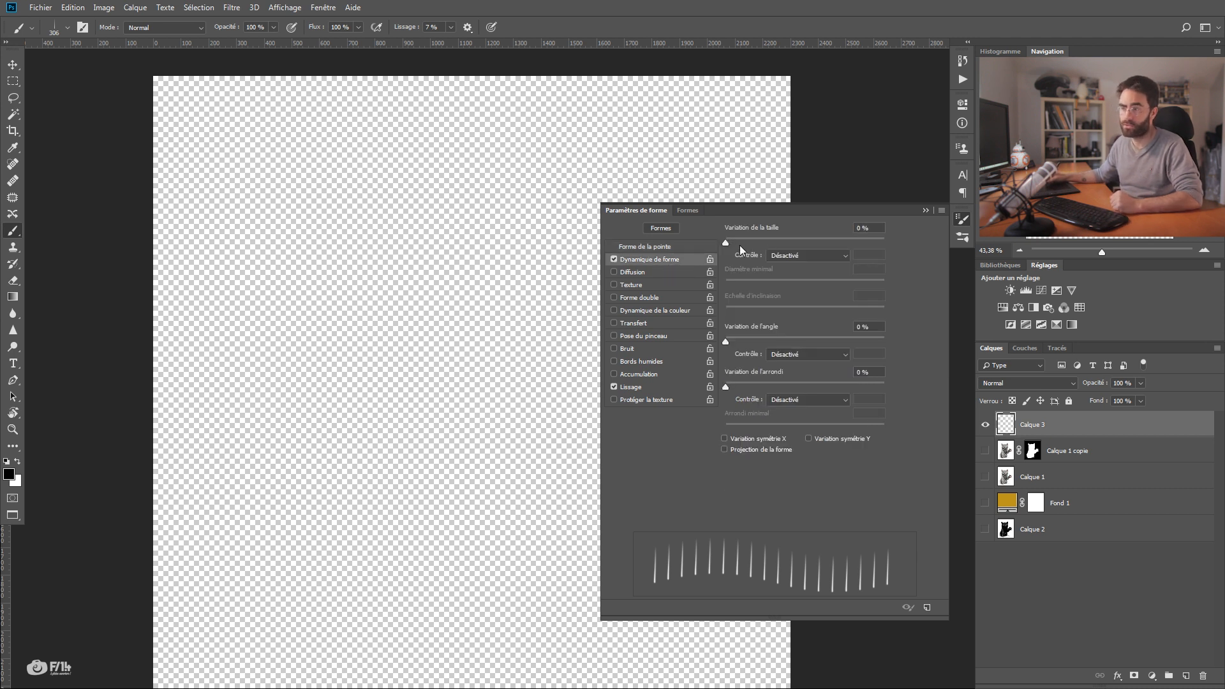
pyautogui.moveTo(727, 243)
pyautogui.mouseDown()
pyautogui.moveTo(897, 254)
pyautogui.moveTo(829, 254)
pyautogui.mouseUp()
pyautogui.moveTo(255, 338)
pyautogui.mouseDown()
pyautogui.moveTo(366, 306)
pyautogui.moveTo(434, 336)
pyautogui.moveTo(317, 366)
pyautogui.moveTo(246, 408)
pyautogui.moveTo(355, 411)
pyautogui.mouseUp()
pyautogui.hotkey('ctrl', 'z')
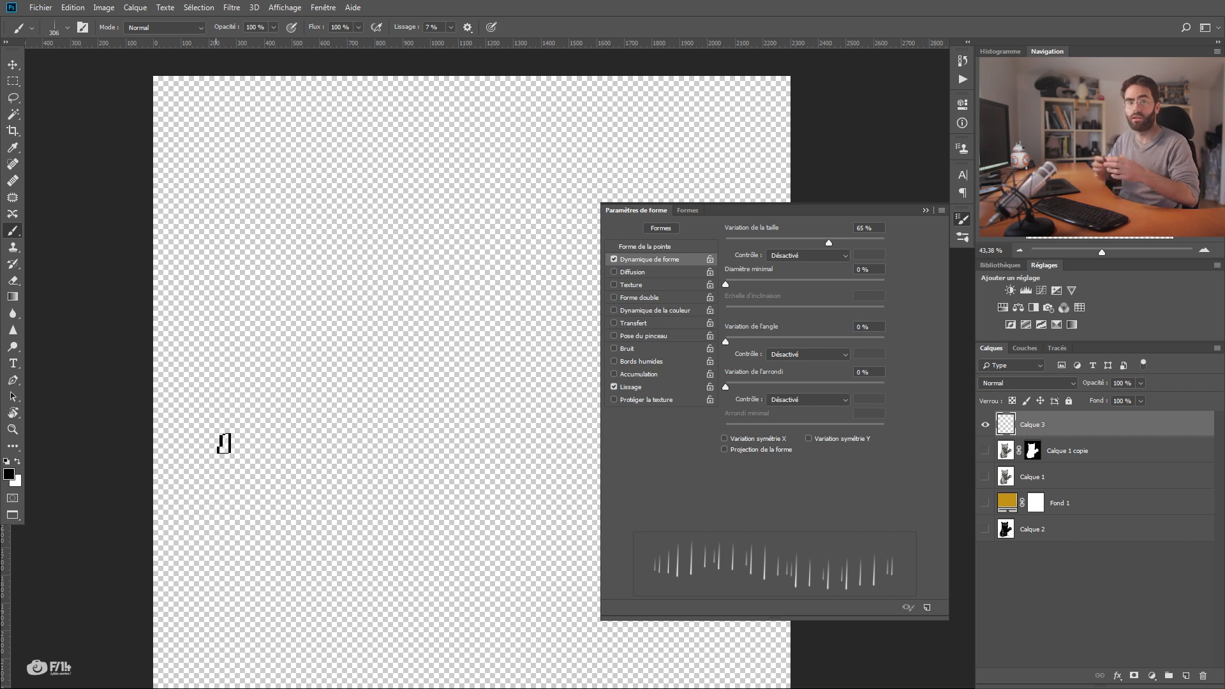
pyautogui.moveTo(726, 285)
pyautogui.mouseDown()
pyautogui.moveTo(780, 285)
pyautogui.moveTo(768, 291)
pyautogui.mouseUp()
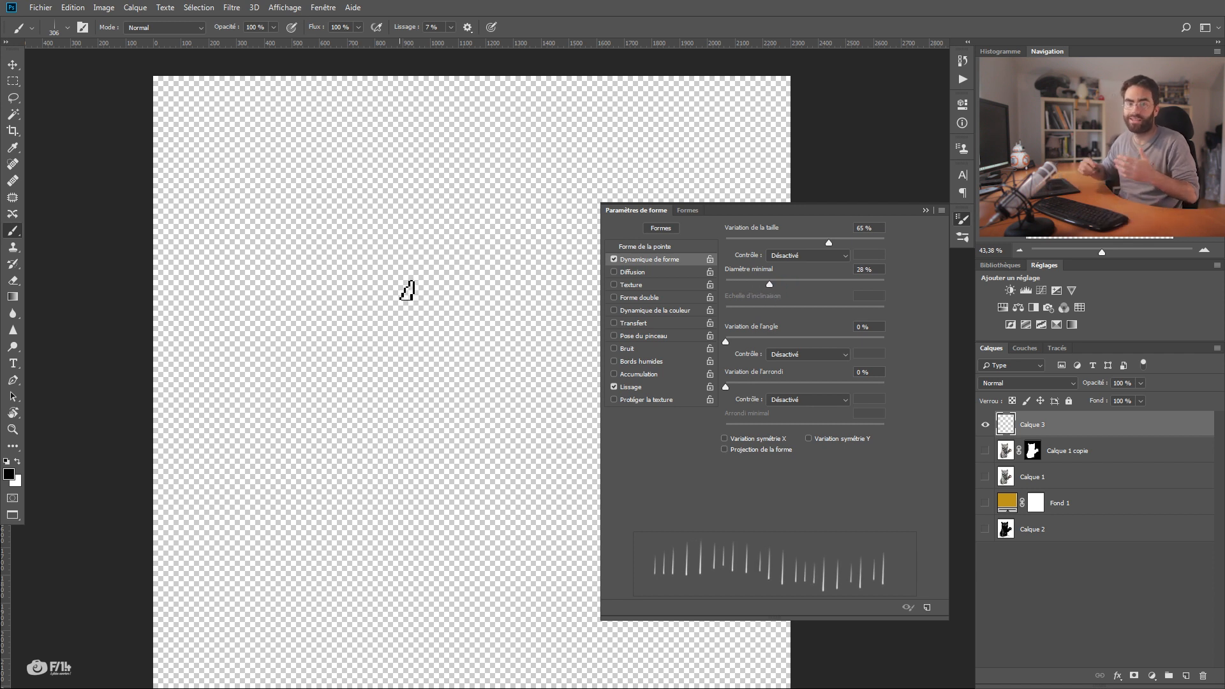
pyautogui.moveTo(829, 242); pyautogui.dragTo(788, 243)
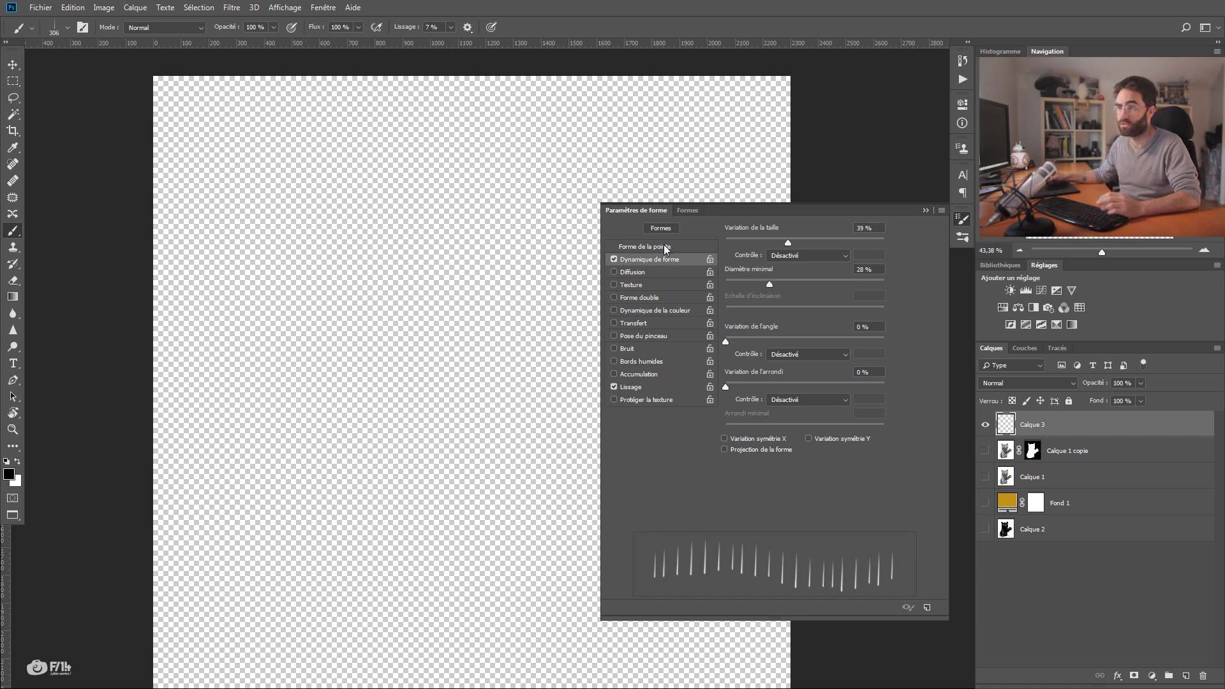
pyautogui.click(664, 248)
pyautogui.rightClick(365, 288)
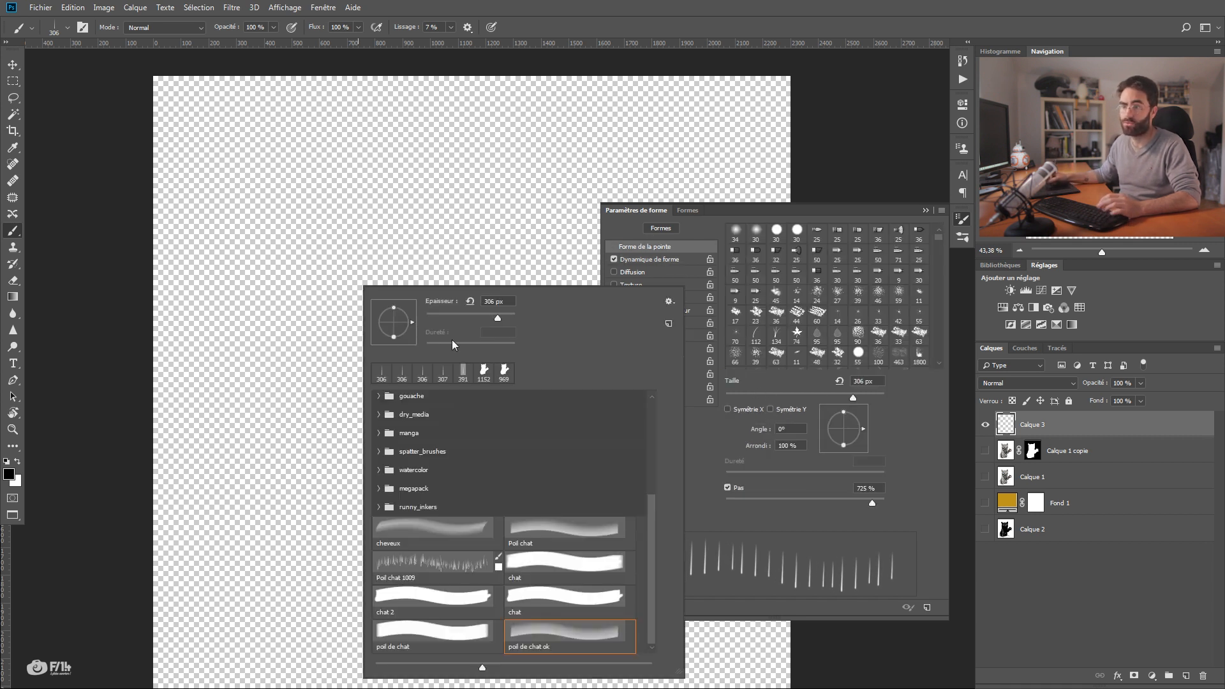
pyautogui.click(905, 417)
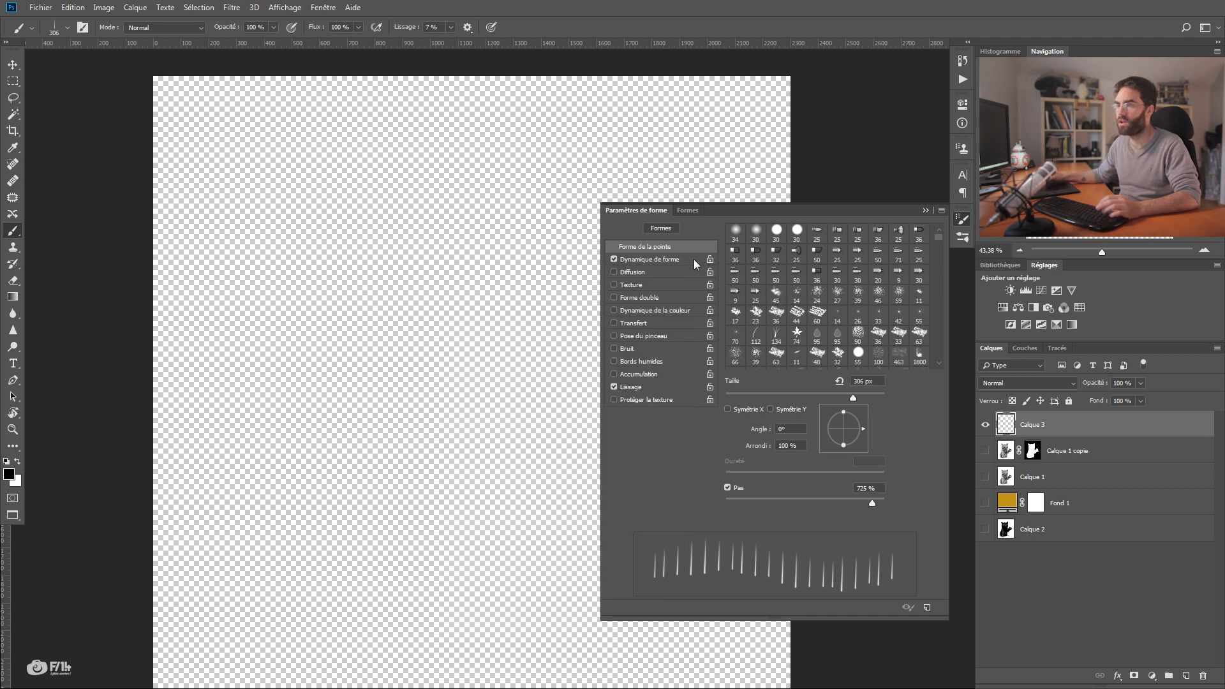
# - Set the brush's shape dynamics to 6 % angle variation and 64 % roundness variation
pyautogui.click(694, 259)
pyautogui.moveTo(726, 342); pyautogui.dragTo(735, 345)
pyautogui.moveTo(727, 387); pyautogui.dragTo(763, 403)
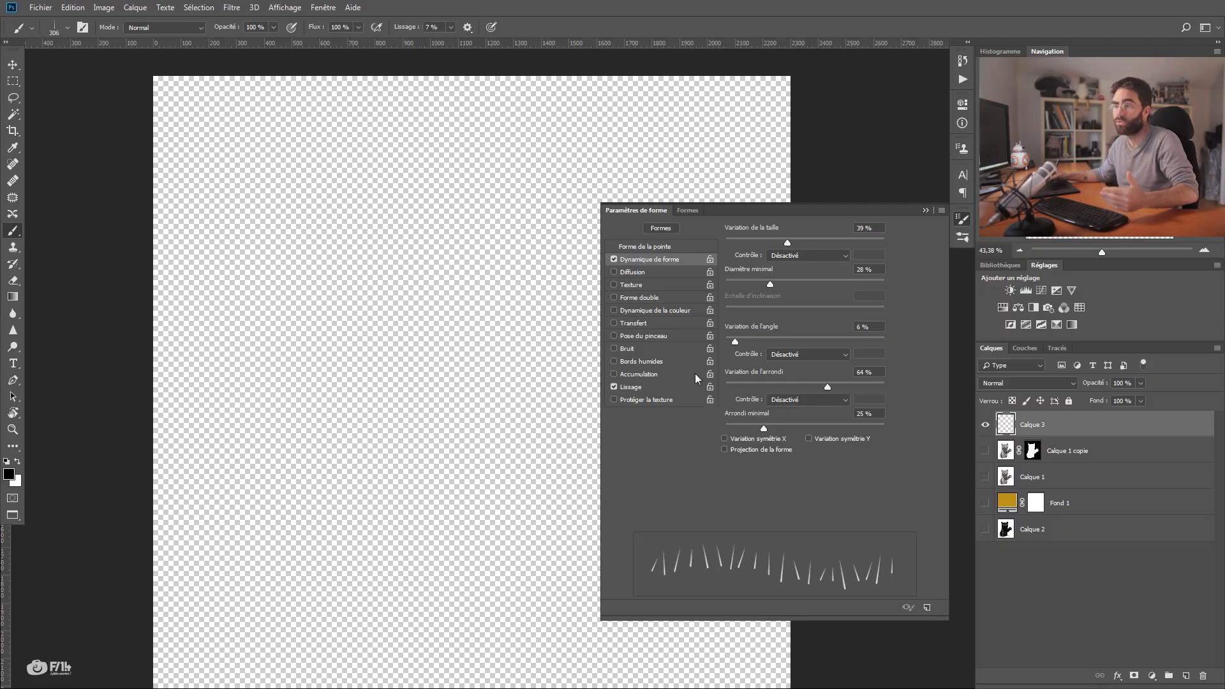
# - Enable scattering at 36 % with a count of 4, then paint a test stroke and undo it
pyautogui.click(651, 271)
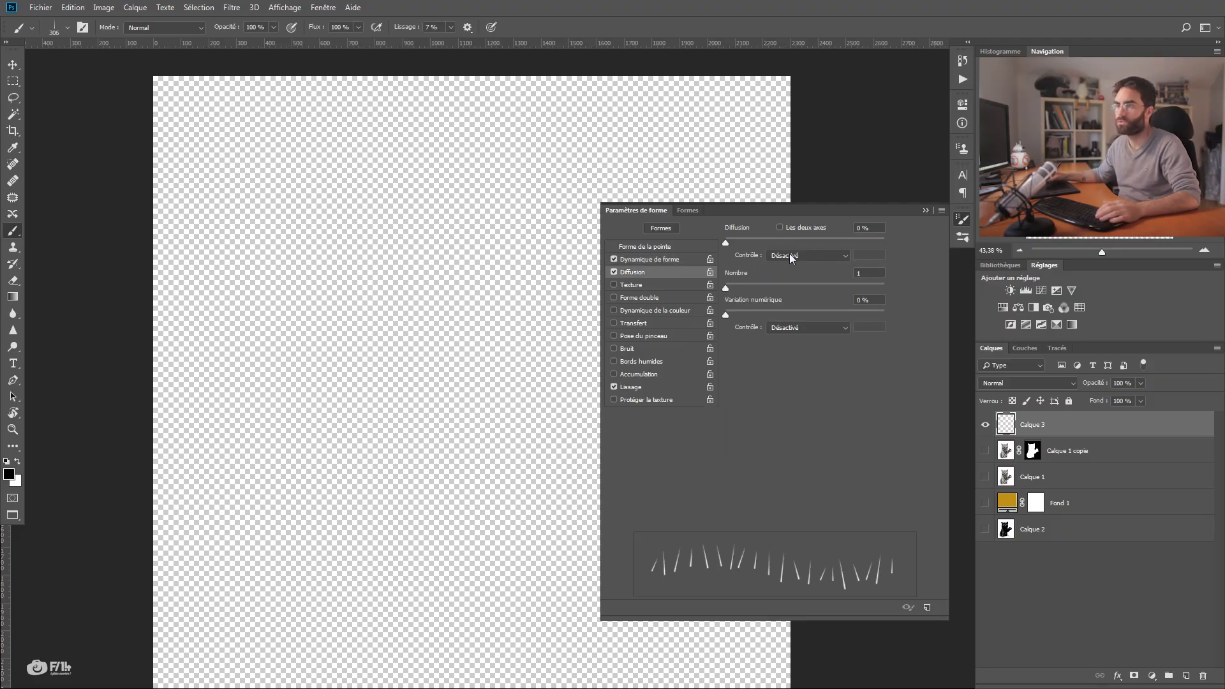
pyautogui.moveTo(725, 242); pyautogui.dragTo(729, 241)
pyautogui.moveTo(725, 288); pyautogui.dragTo(756, 294)
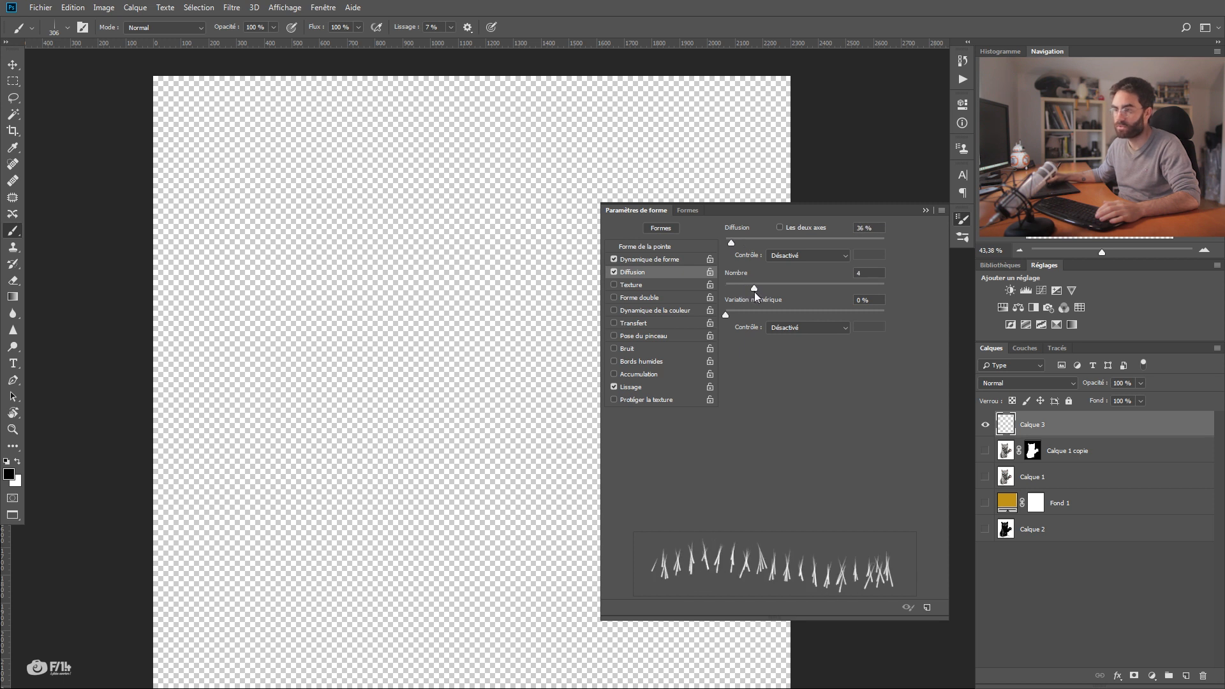
pyautogui.moveTo(322, 217)
pyautogui.mouseDown()
pyautogui.moveTo(423, 164)
pyautogui.moveTo(300, 256)
pyautogui.moveTo(332, 246)
pyautogui.moveTo(261, 313)
pyautogui.mouseUp()
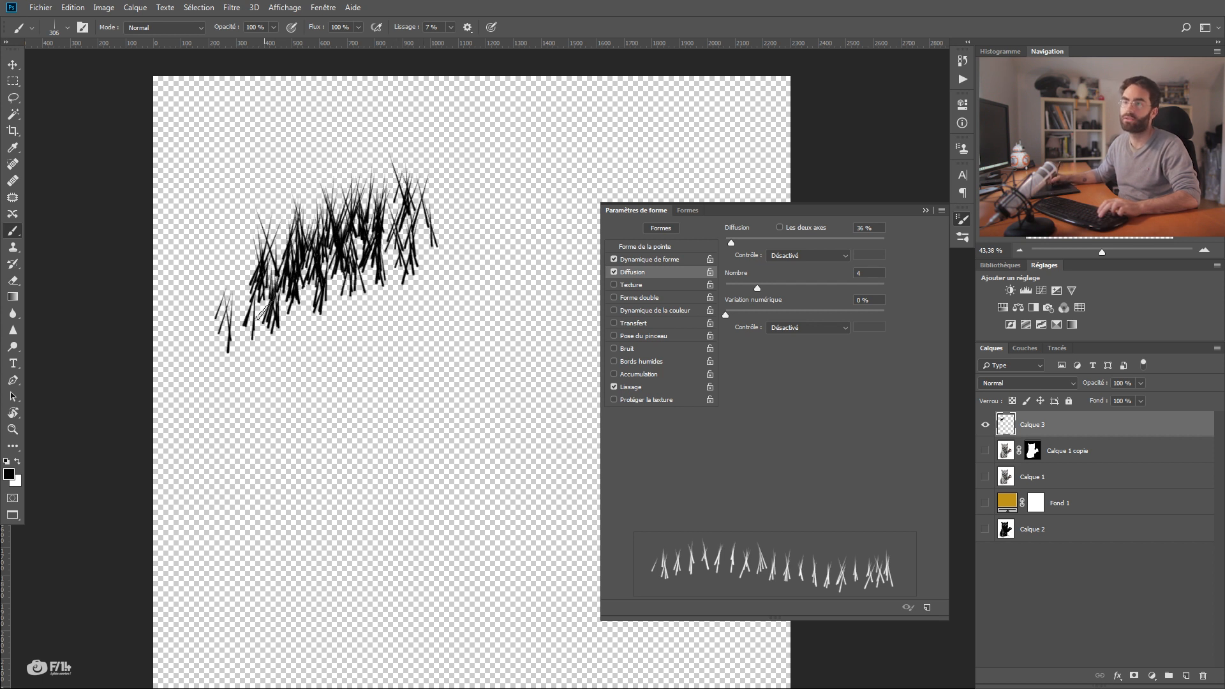
pyautogui.hotkey('ctrl', 'z')
# - Close the brush settings, show the Calque 1 copie and Fond 1 layers, and select the kitten's layer mask
pyautogui.press('F5')
pyautogui.moveTo(465, 317); pyautogui.dragTo(543, 295)
pyautogui.click(985, 451)
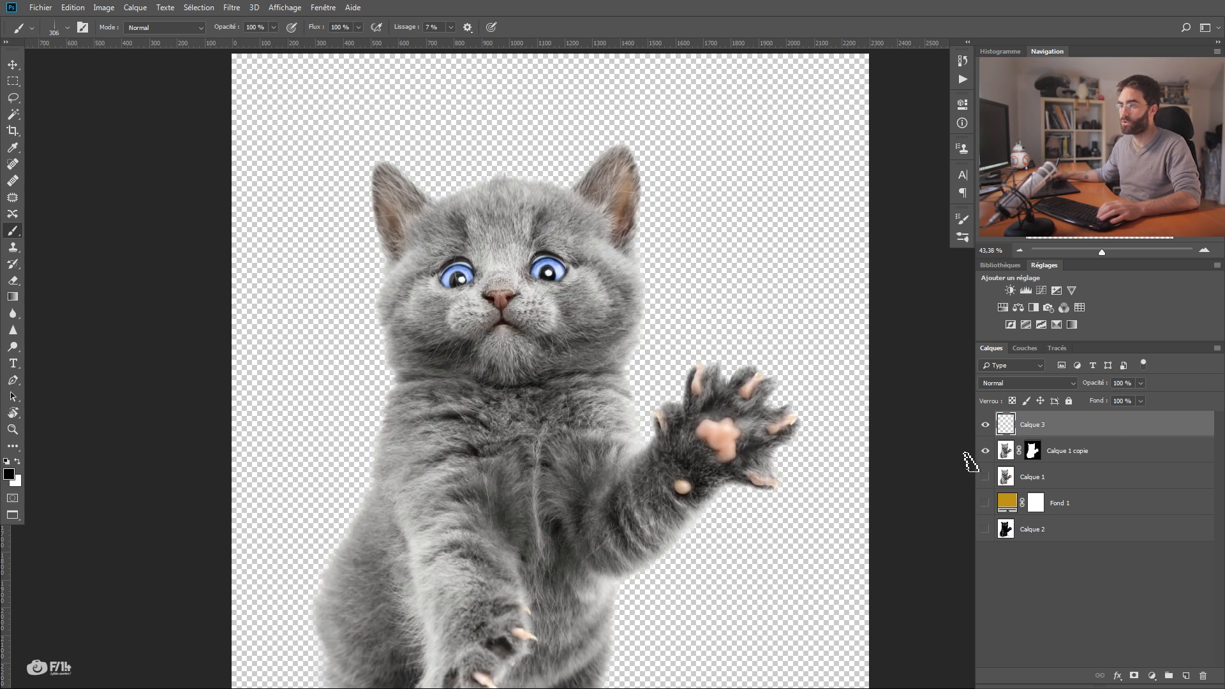
pyautogui.click(985, 502)
pyautogui.press('z')
pyautogui.moveTo(482, 252); pyautogui.dragTo(545, 261)
pyautogui.click(1032, 451)
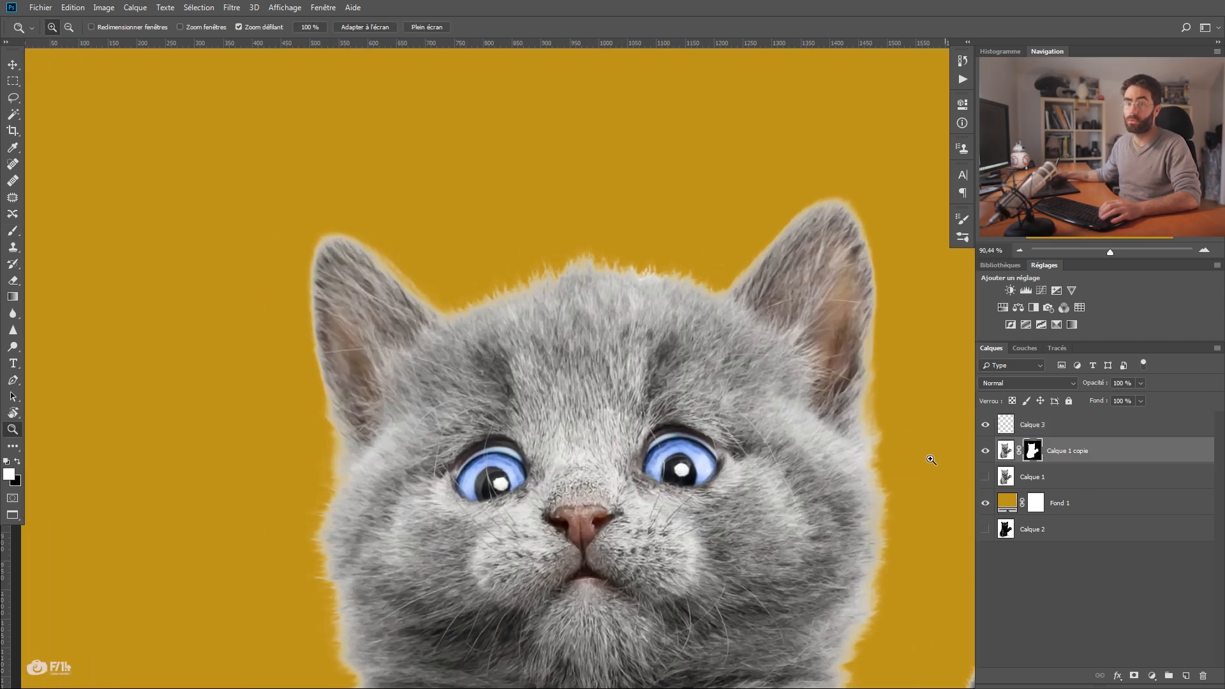
# - Try painting white hairs on the mask along the top of the kitten's head, then undo the strokes
pyautogui.moveTo(453, 327); pyautogui.dragTo(424, 331)
pyautogui.press('b')
pyautogui.moveTo(452, 279)
pyautogui.mouseDown()
pyautogui.moveTo(488, 281)
pyautogui.moveTo(482, 318)
pyautogui.mouseUp()
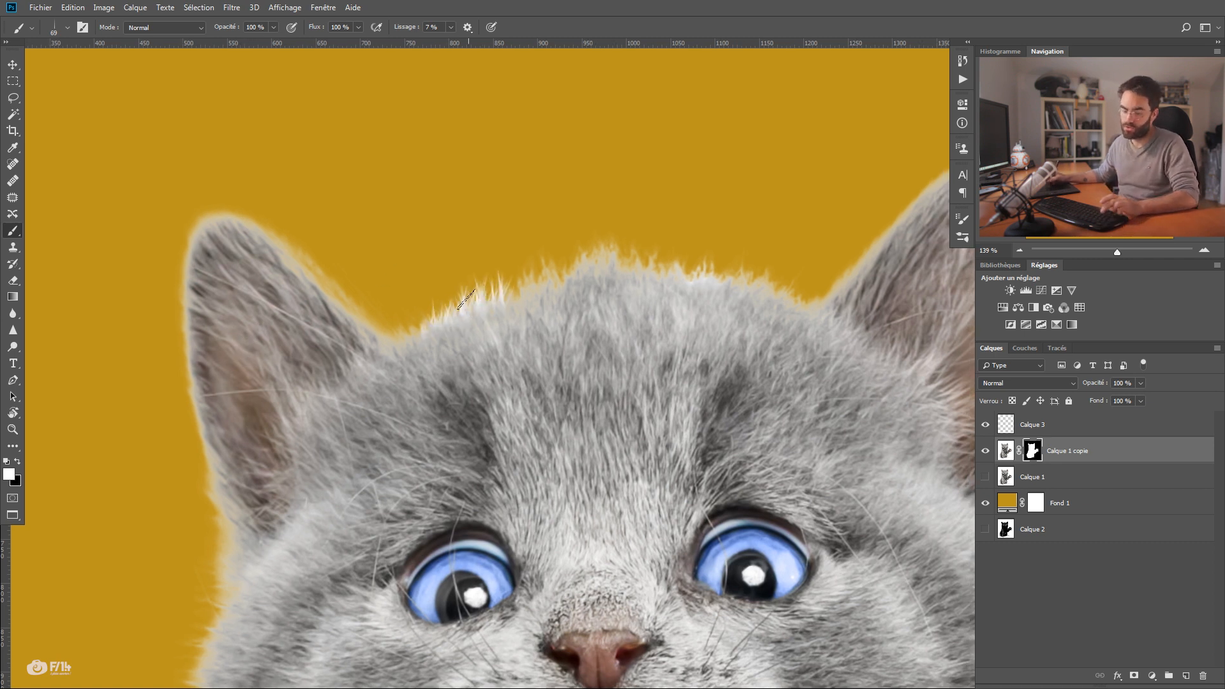
pyautogui.hotkey('ctrl', 'alt', 'z')
pyautogui.hotkey('ctrl', 'alt', 'z')
pyautogui.hotkey('ctrl', 'alt', 'z')
pyautogui.hotkey('ctrl', 'alt', 'z')
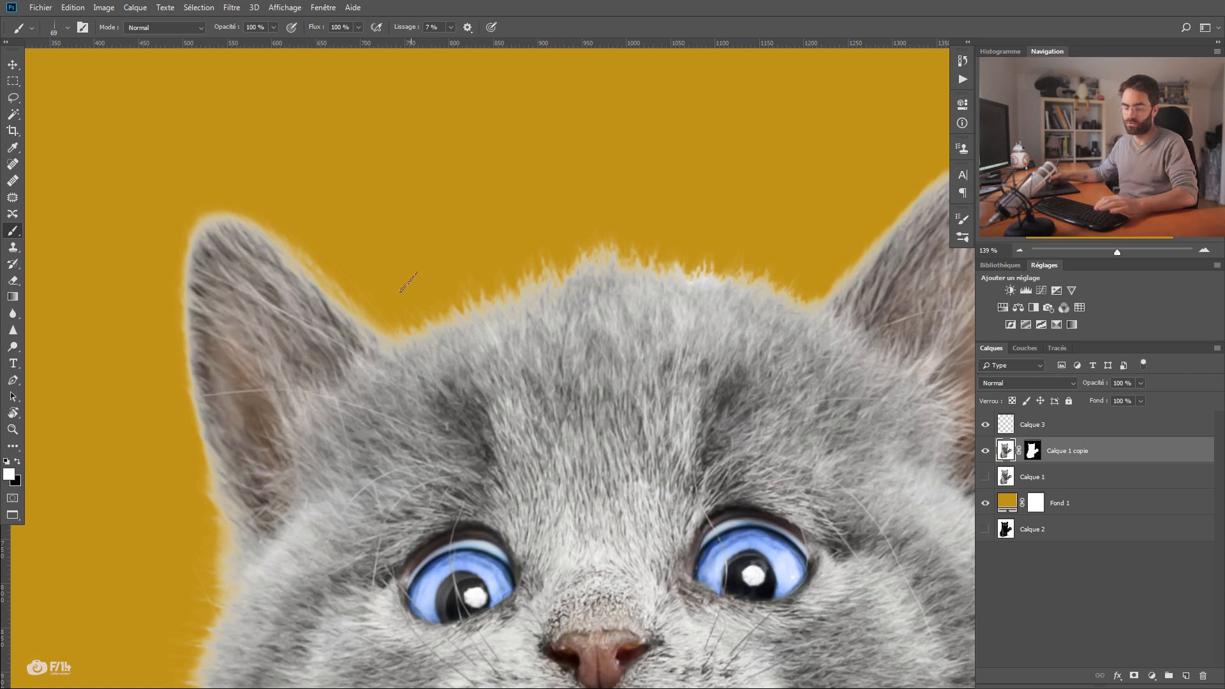
# - Reselect the mask of Calque 1 copie and paint white hairs along the top of the head between the ears
pyautogui.press('r')
pyautogui.moveTo(410, 337)
pyautogui.mouseDown()
pyautogui.moveTo(400, 343)
pyautogui.moveTo(413, 285)
pyautogui.moveTo(409, 381)
pyautogui.mouseUp()
pyautogui.press('b')
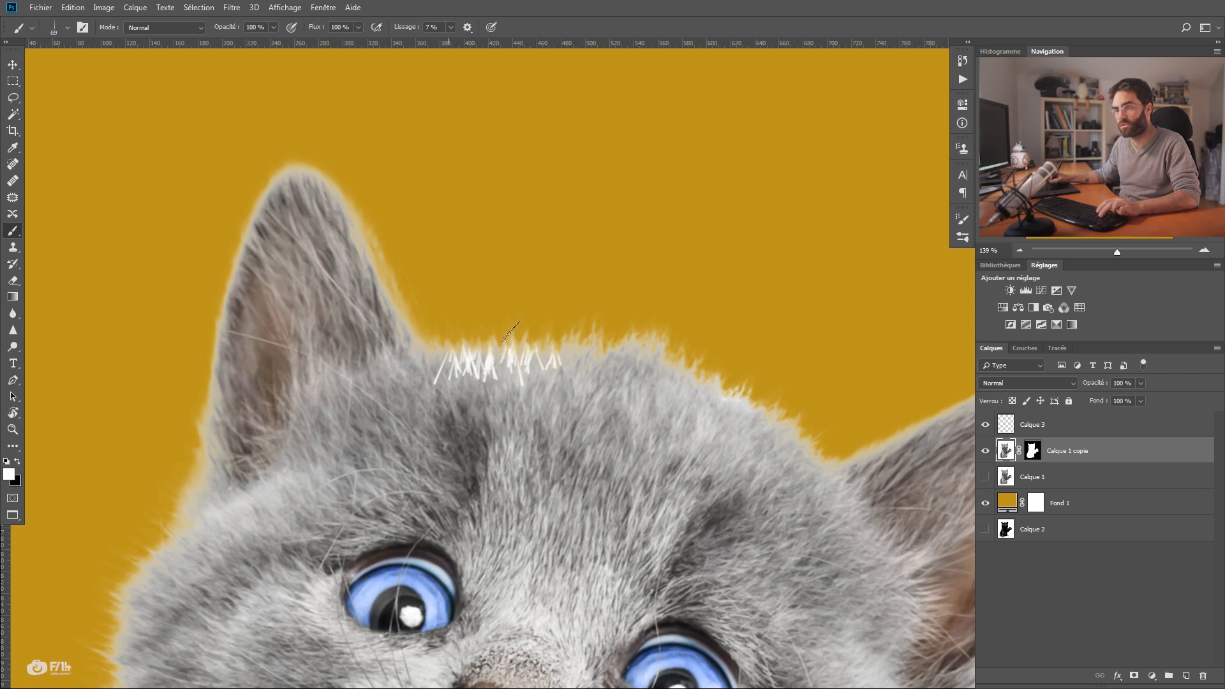
pyautogui.click(1033, 450)
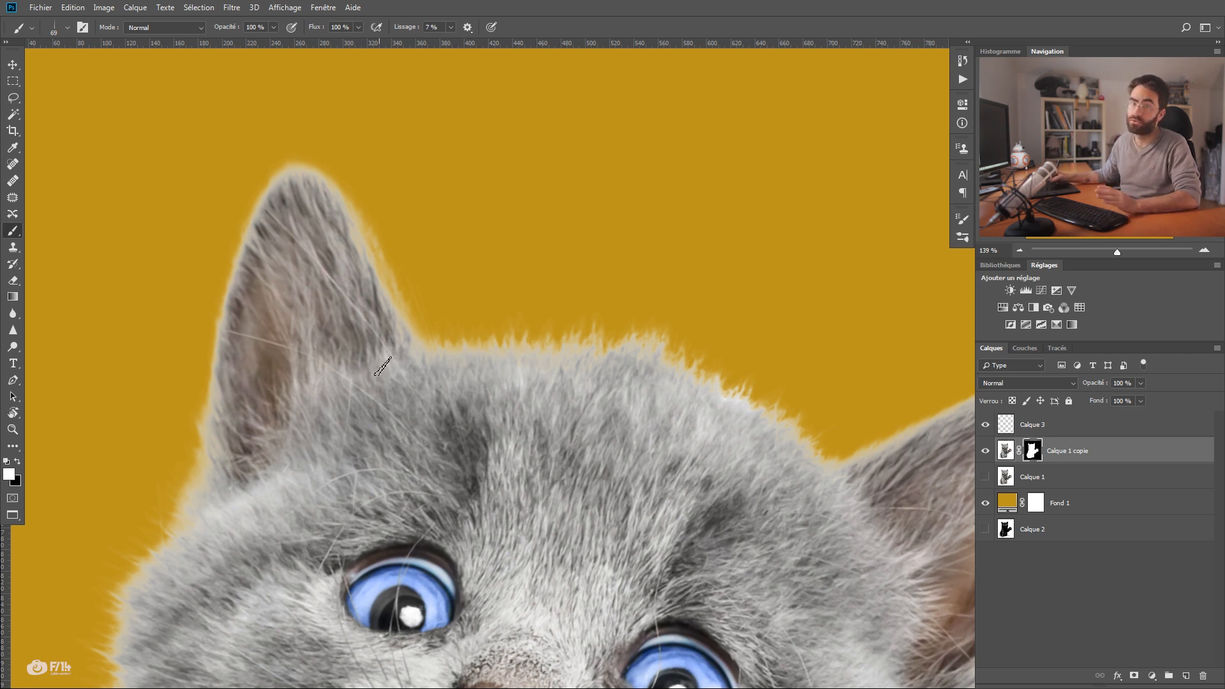
pyautogui.moveTo(447, 347)
pyautogui.mouseDown()
pyautogui.moveTo(579, 365)
pyautogui.moveTo(497, 382)
pyautogui.mouseUp()
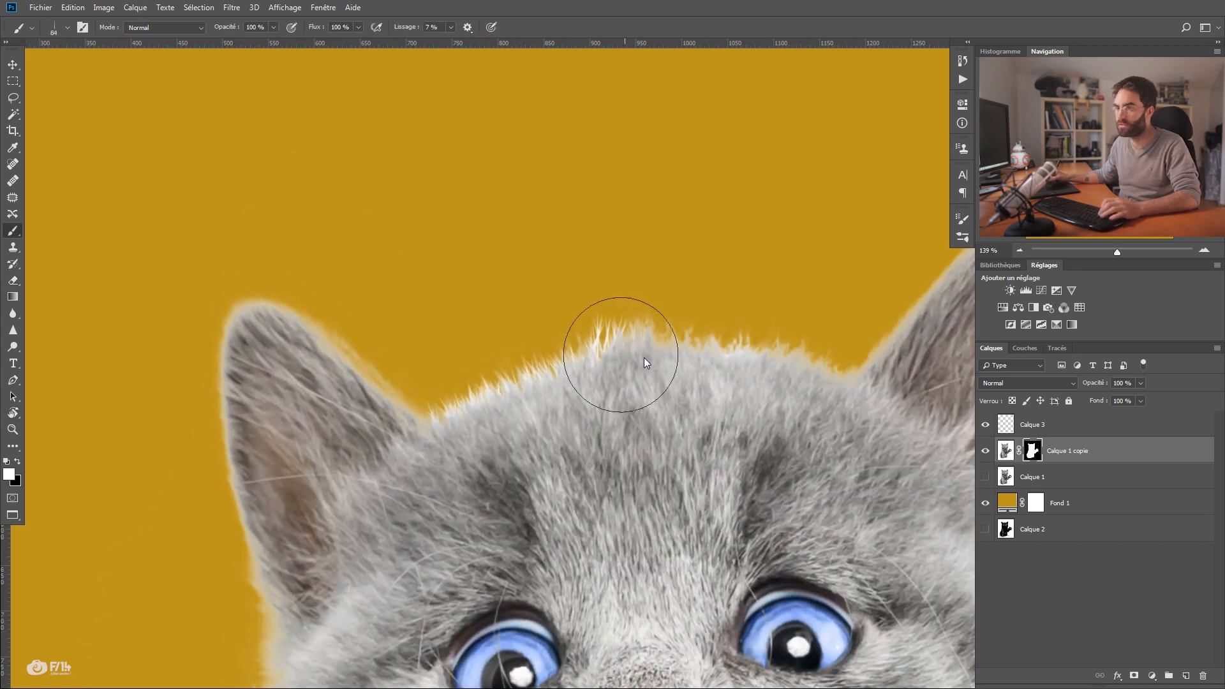
pyautogui.moveTo(623, 355); pyautogui.dragTo(613, 359)
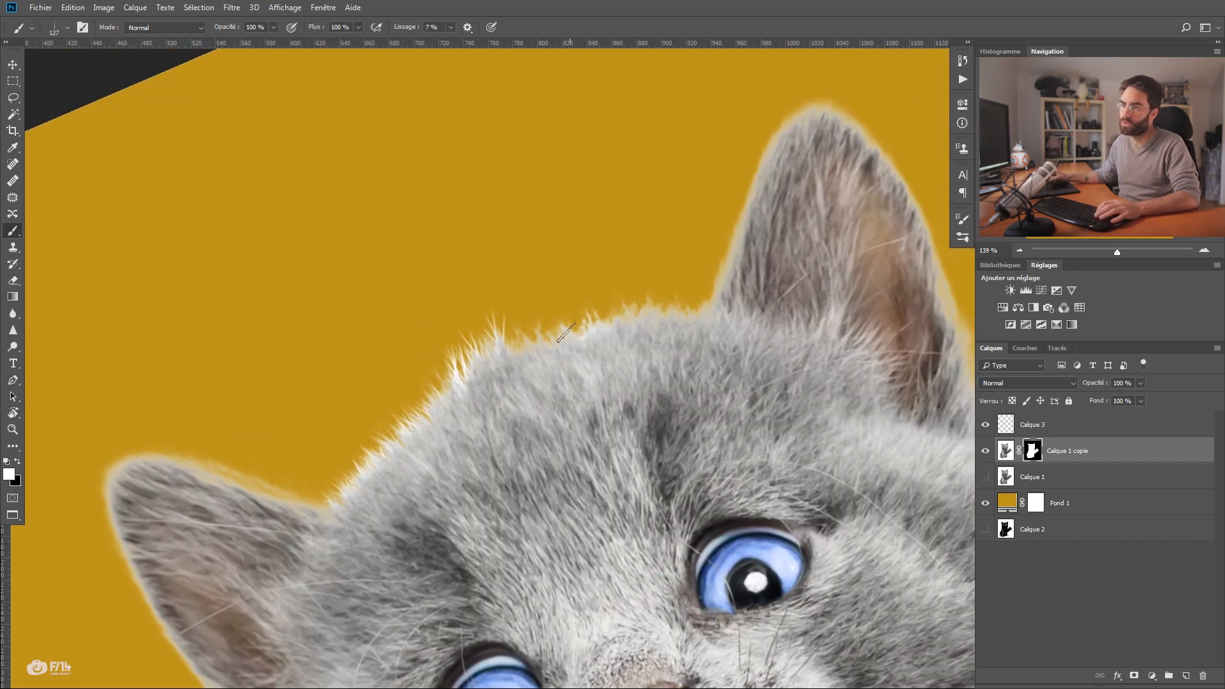
pyautogui.moveTo(511, 342); pyautogui.dragTo(570, 335)
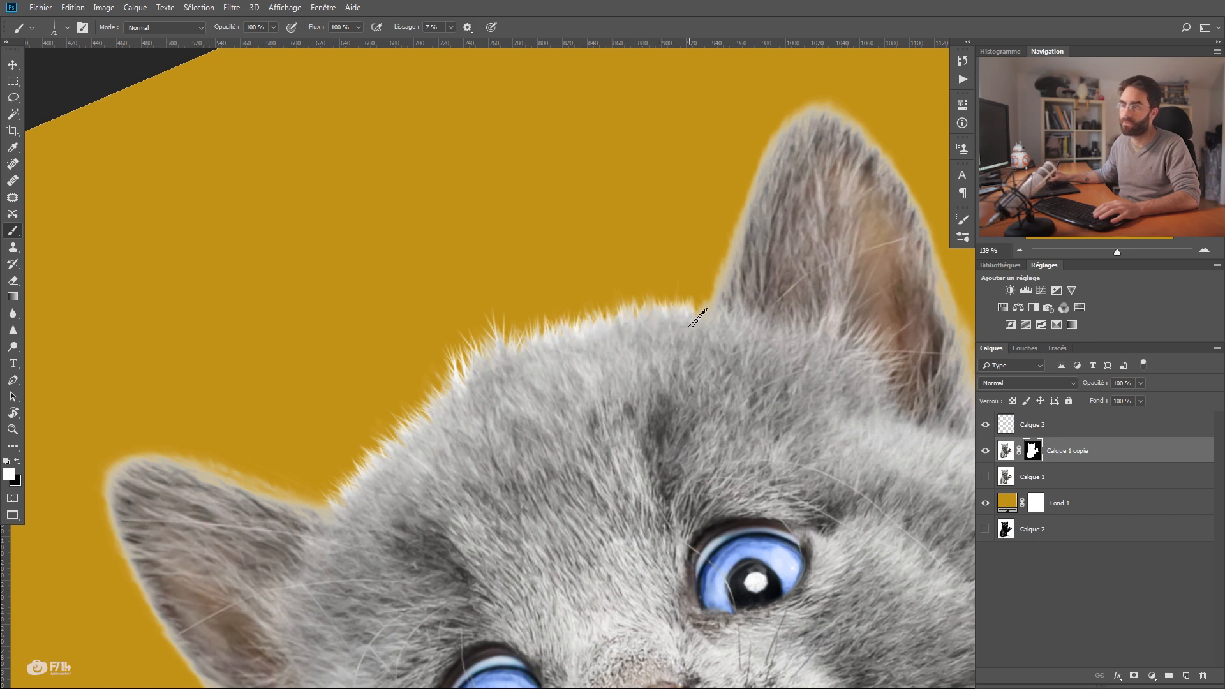
# - Paint finer hairs on the mask along the head-facing edge of the kitten's right-hand ear up to its tip
pyautogui.moveTo(536, 372); pyautogui.dragTo(505, 254)
pyautogui.press('r')
pyautogui.moveTo(643, 371); pyautogui.dragTo(492, 346)
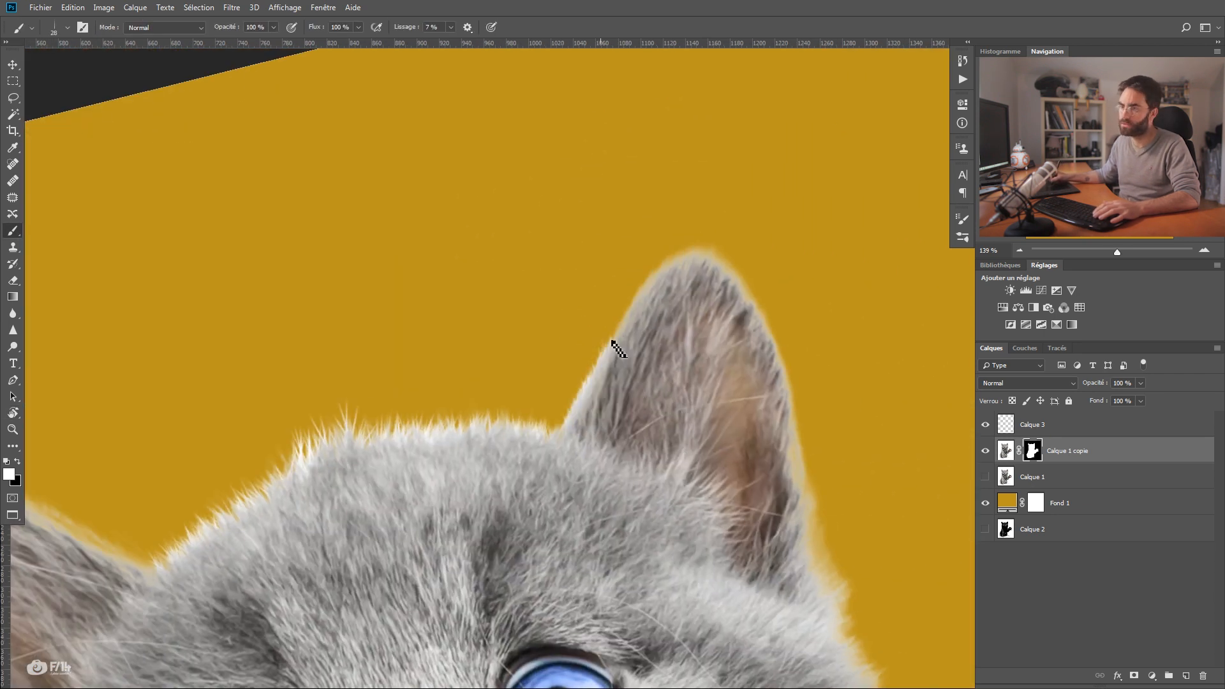
pyautogui.moveTo(615, 350); pyautogui.dragTo(671, 260)
pyautogui.moveTo(677, 259); pyautogui.dragTo(584, 317)
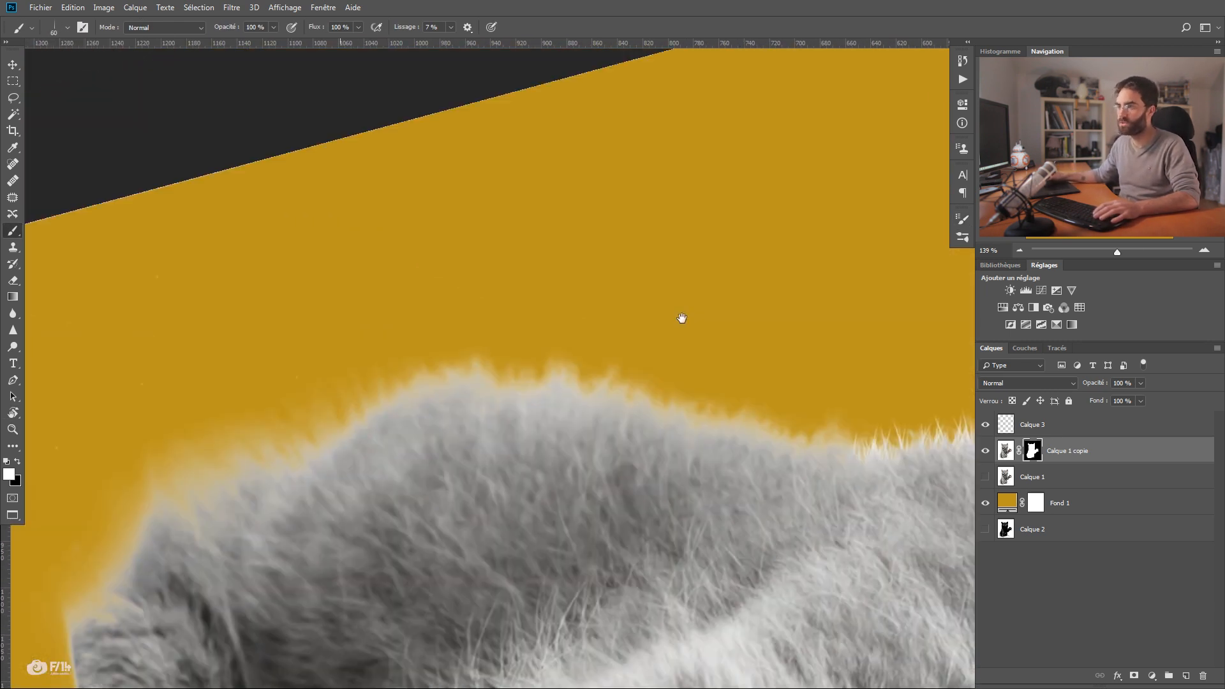
# - Paint white hairs on the mask along the outline of the kitten's flank with the hair brush at 75 px
pyautogui.press('r')
pyautogui.moveTo(423, 400)
pyautogui.mouseDown()
pyautogui.moveTo(385, 430)
pyautogui.moveTo(364, 392)
pyautogui.moveTo(364, 350)
pyautogui.moveTo(552, 340)
pyautogui.mouseUp()
pyautogui.press('b')
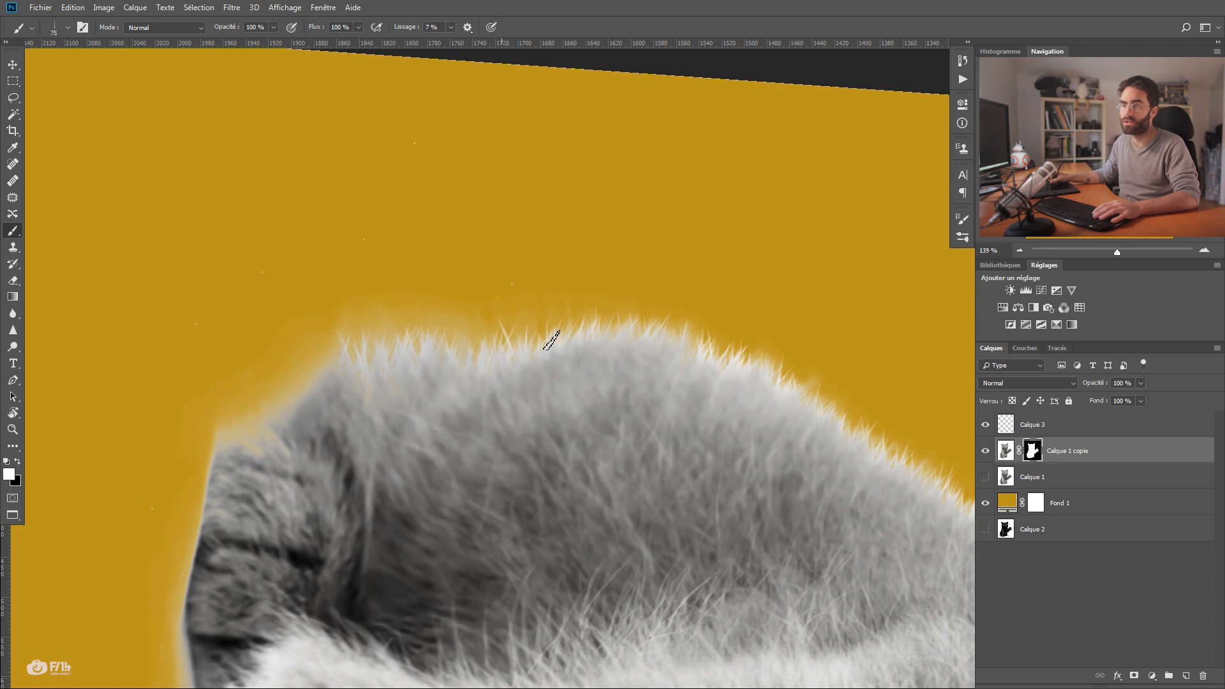
pyautogui.click(478, 345)
pyautogui.moveTo(402, 386); pyautogui.dragTo(403, 388)
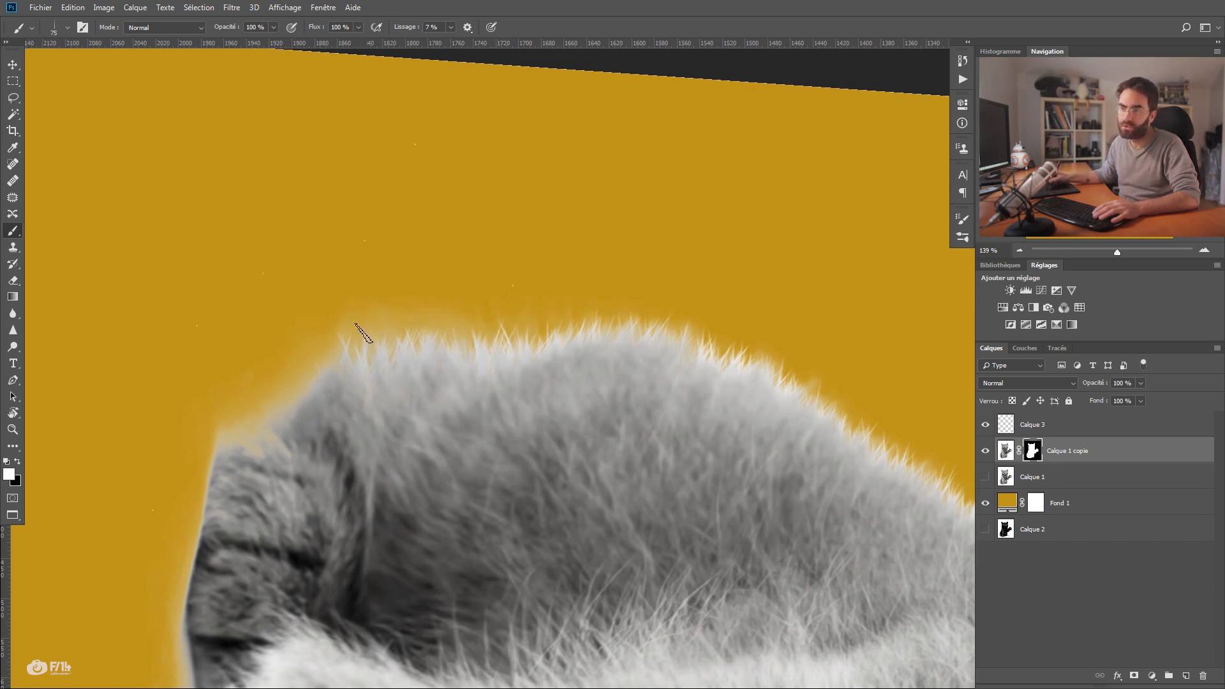
# - Switch to black with the Arrondi net brush and paint away the pale halo along the flank's edge on the mask
pyautogui.press('r')
pyautogui.moveTo(268, 356)
pyautogui.mouseDown()
pyautogui.moveTo(561, 511)
pyautogui.moveTo(683, 350)
pyautogui.moveTo(691, 357)
pyautogui.moveTo(539, 384)
pyautogui.mouseUp()
pyautogui.press('b')
pyautogui.press('x')
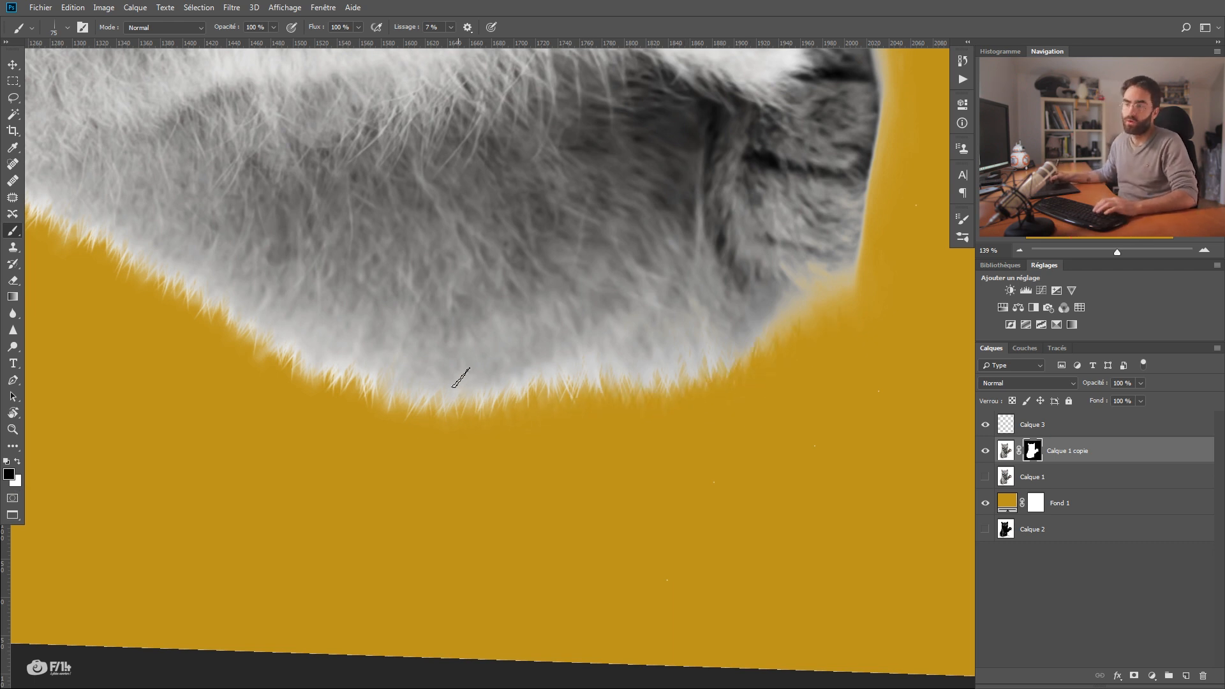
pyautogui.rightClick(464, 398)
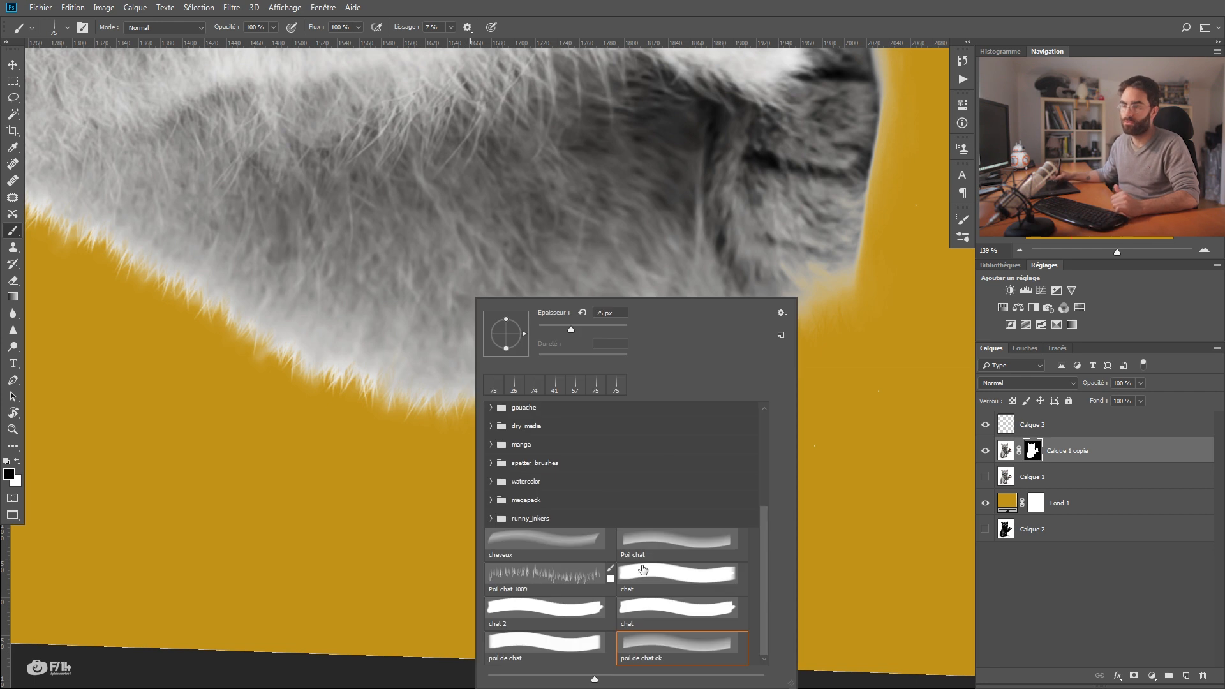
pyautogui.moveTo(765, 523); pyautogui.dragTo(751, 412)
pyautogui.click(565, 442)
pyautogui.click(385, 467)
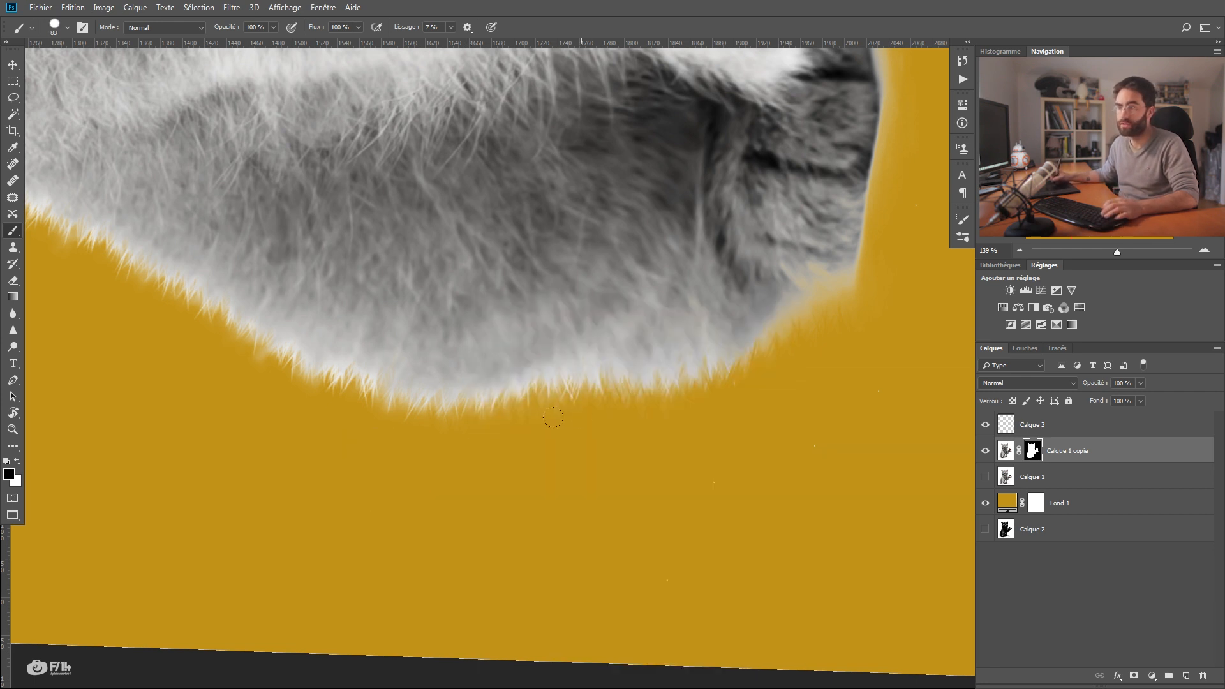
pyautogui.moveTo(406, 426)
pyautogui.mouseDown()
pyautogui.moveTo(442, 415)
pyautogui.moveTo(400, 407)
pyautogui.moveTo(689, 351)
pyautogui.moveTo(828, 259)
pyautogui.moveTo(625, 367)
pyautogui.moveTo(446, 397)
pyautogui.moveTo(489, 474)
pyautogui.moveTo(666, 415)
pyautogui.moveTo(665, 348)
pyautogui.mouseUp()
# - Choose a cat-hair brush preset, adjust its size and paint white hairs on the mask along the trimmed flank edge
pyautogui.press('r')
pyautogui.press('b')
pyautogui.rightClick(638, 297)
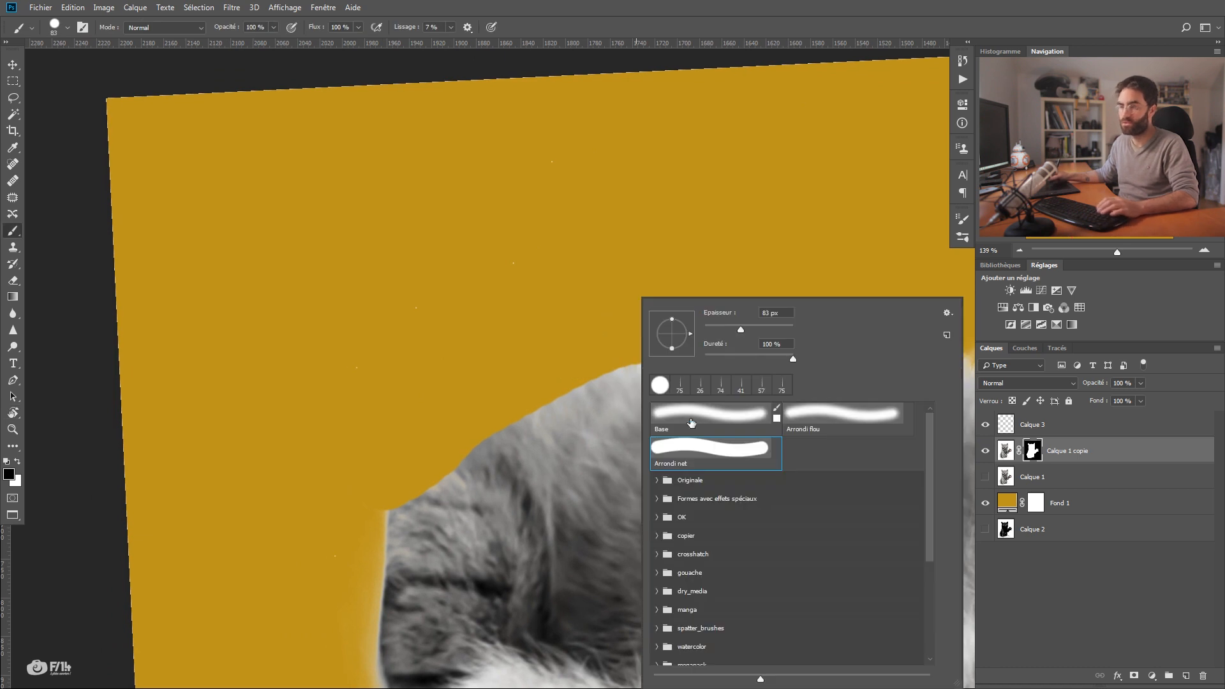
pyautogui.scroll(-4, 912, 504)
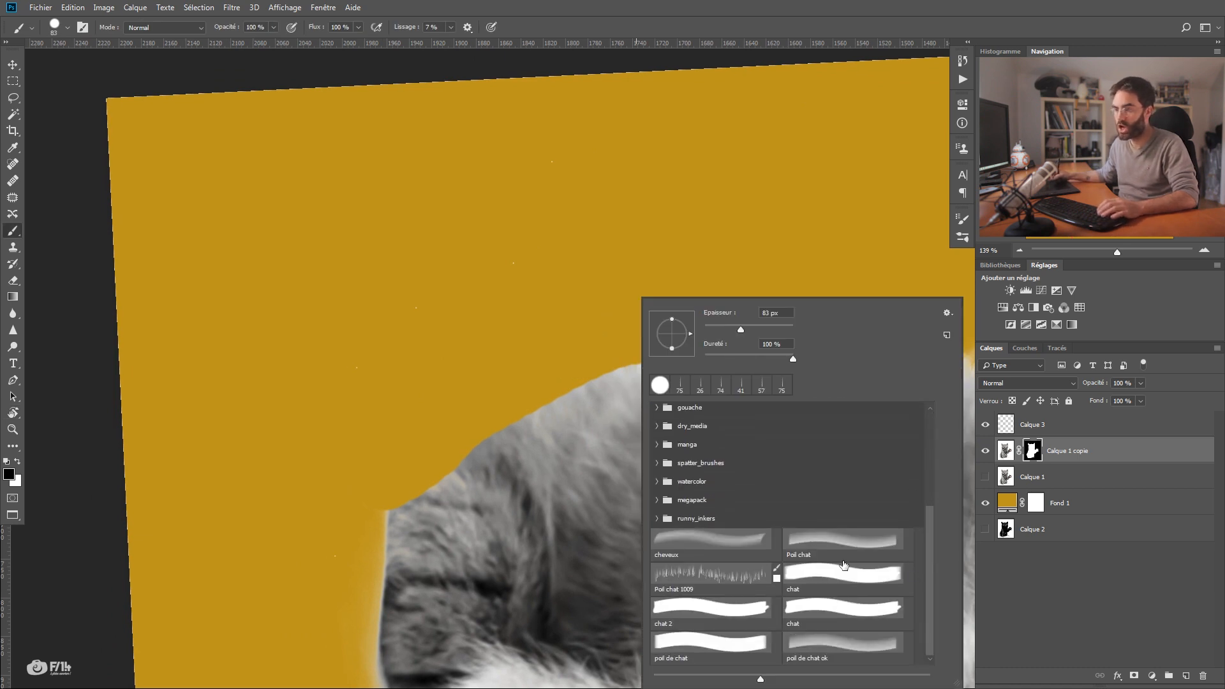
pyautogui.doubleClick(841, 563)
pyautogui.moveTo(733, 331); pyautogui.dragTo(631, 357)
pyautogui.moveTo(537, 414); pyautogui.dragTo(540, 413)
pyautogui.moveTo(510, 388)
pyautogui.mouseDown()
pyautogui.moveTo(637, 350)
pyautogui.moveTo(519, 372)
pyautogui.moveTo(734, 357)
pyautogui.mouseUp()
pyautogui.moveTo(745, 381); pyautogui.dragTo(548, 322)
# - Continue the painted hairs on the mask around the curve of the flank toward the lower body
pyautogui.press('r')
pyautogui.moveTo(444, 426)
pyautogui.mouseDown()
pyautogui.moveTo(610, 495)
pyautogui.moveTo(623, 454)
pyautogui.moveTo(530, 438)
pyautogui.mouseUp()
pyautogui.moveTo(455, 485); pyautogui.dragTo(388, 465)
pyautogui.press('r')
pyautogui.moveTo(404, 479)
pyautogui.mouseDown()
pyautogui.moveTo(430, 378)
pyautogui.moveTo(422, 346)
pyautogui.mouseUp()
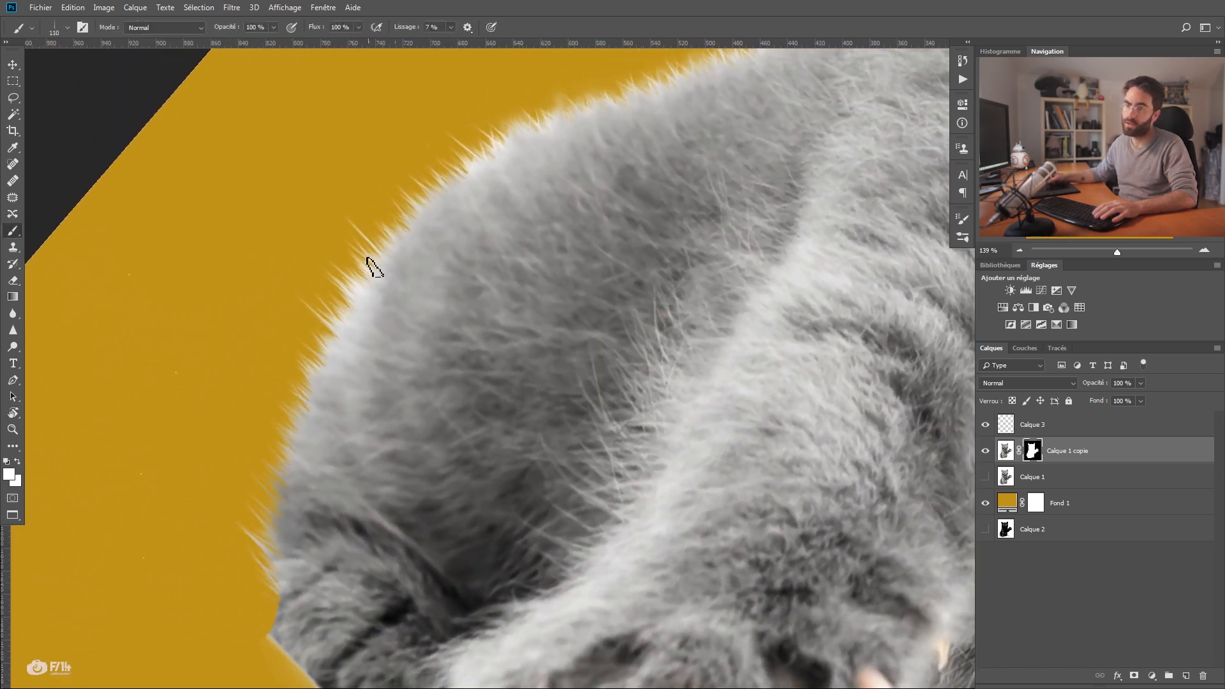
# - Increase the hair brush's angle variation slightly in the shape dynamics and close the brush settings
pyautogui.click(961, 219)
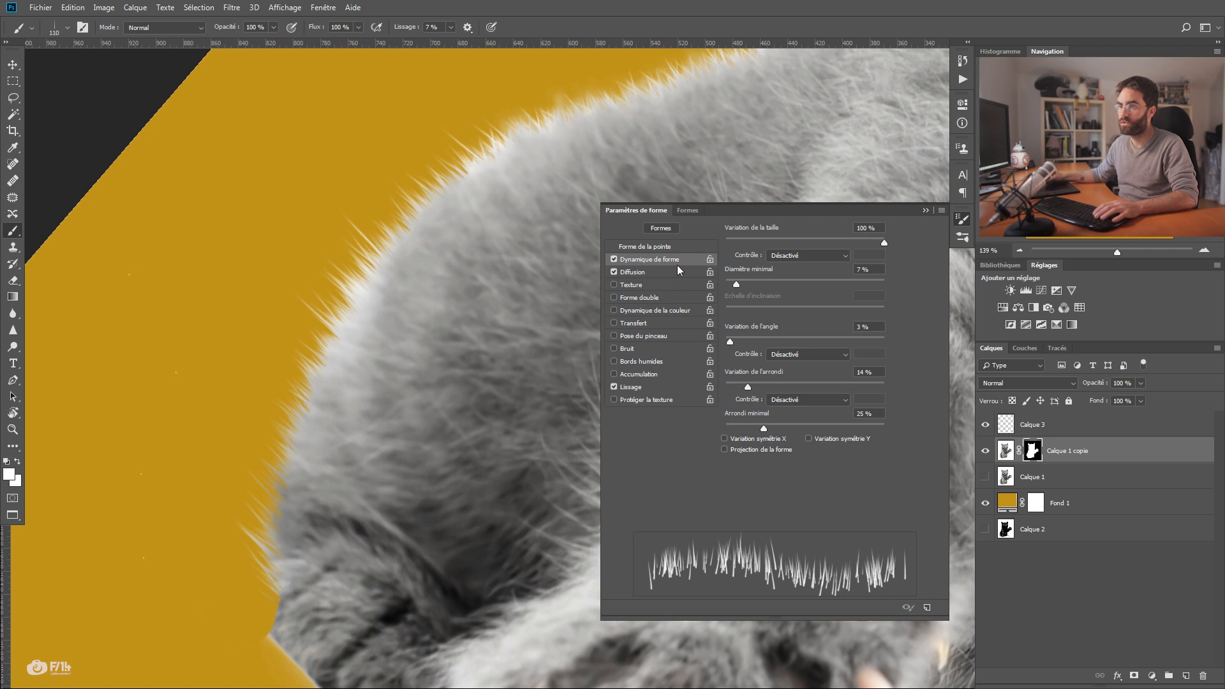
pyautogui.moveTo(732, 346); pyautogui.dragTo(739, 344)
pyautogui.click(924, 210)
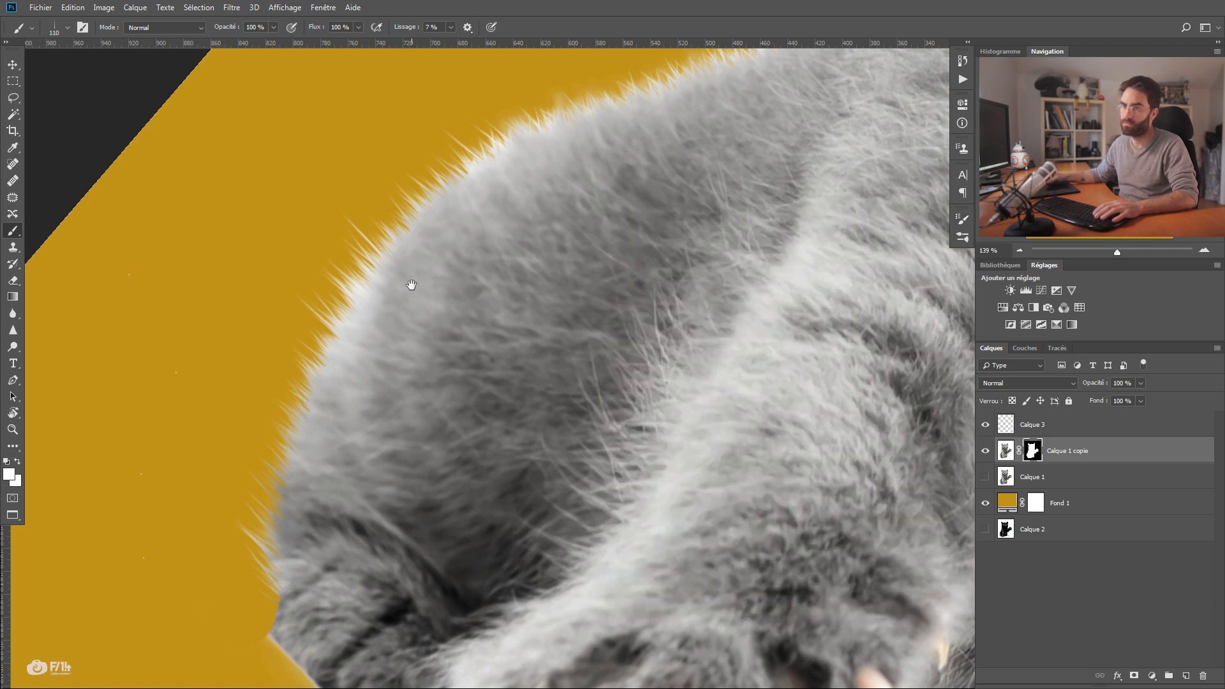
# - Compare the flank's edge with the kitten's layer mask disabled and enabled again
pyautogui.moveTo(410, 284); pyautogui.dragTo(439, 345)
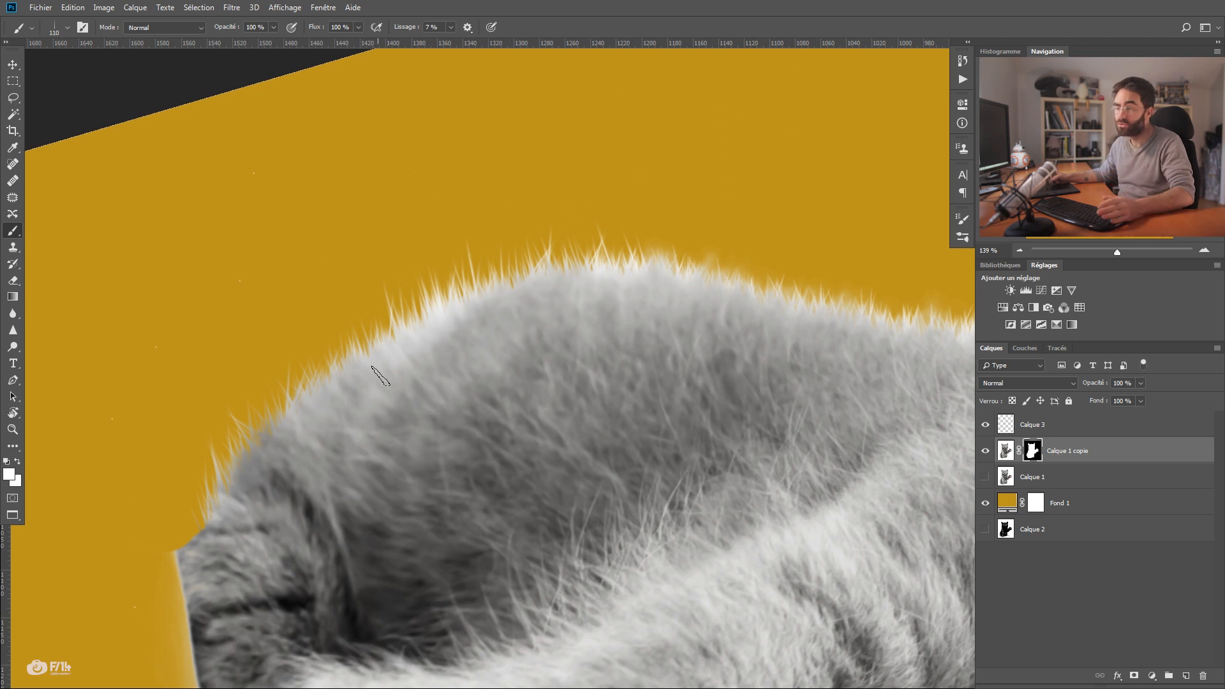
pyautogui.moveTo(362, 416); pyautogui.dragTo(386, 395)
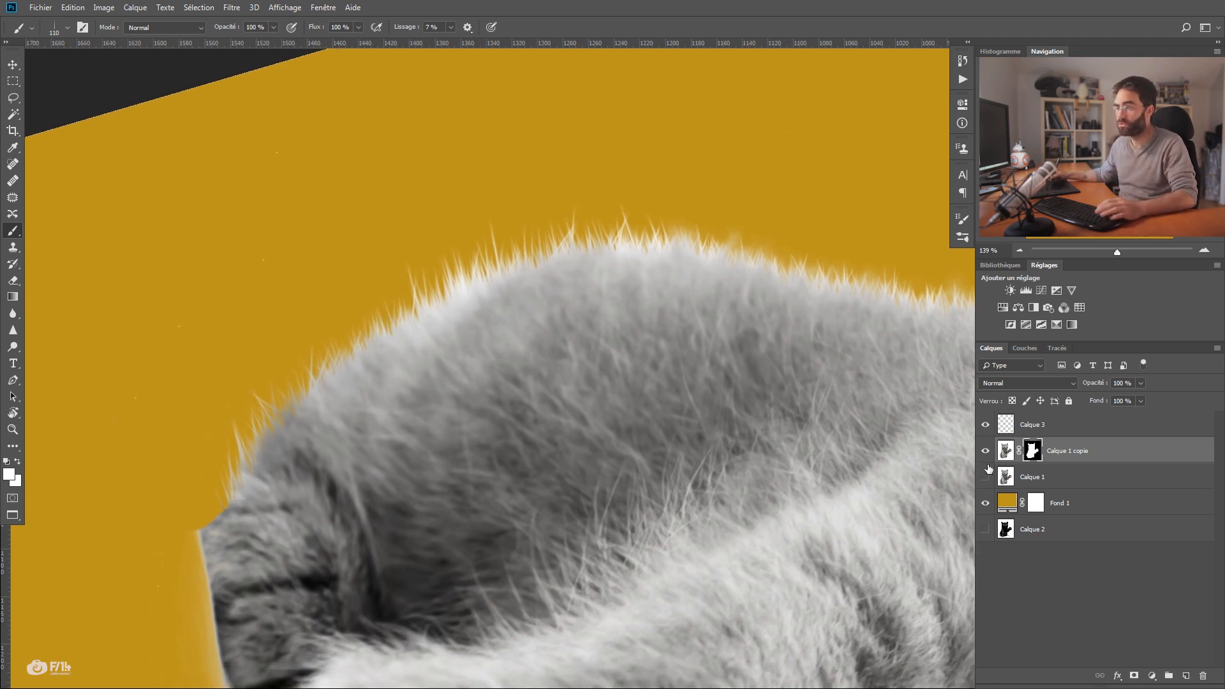
pyautogui.keyDown('shift'); pyautogui.click(1028, 452); pyautogui.keyUp('shift')
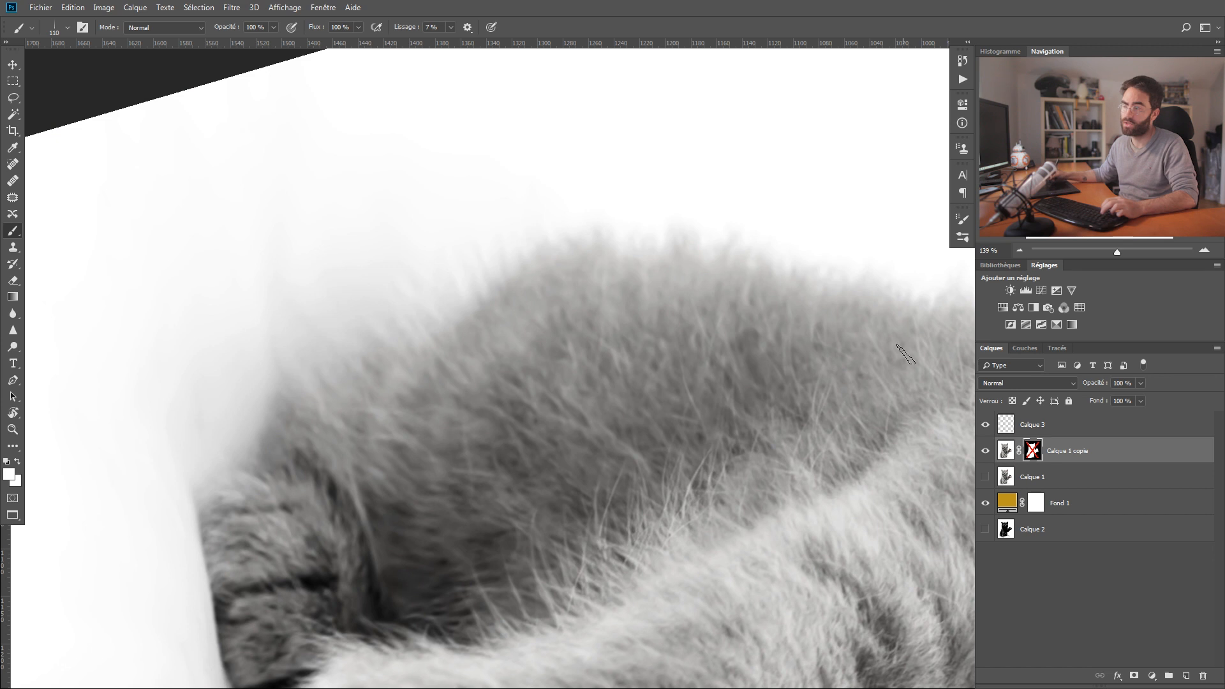
pyautogui.keyDown('shift'); pyautogui.click(1035, 454); pyautogui.keyUp('shift')
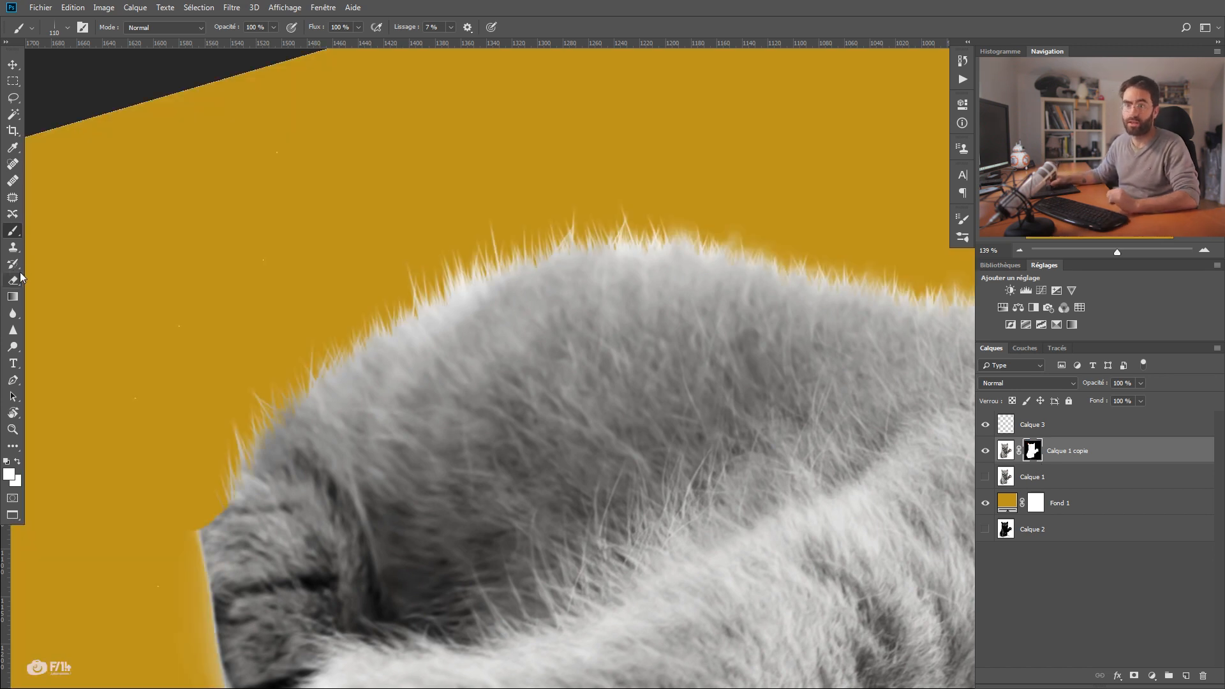
# - Soften the painted hairs along the flank's edge on the mask with the Blur tool at 50% intensity
pyautogui.click(13, 312)
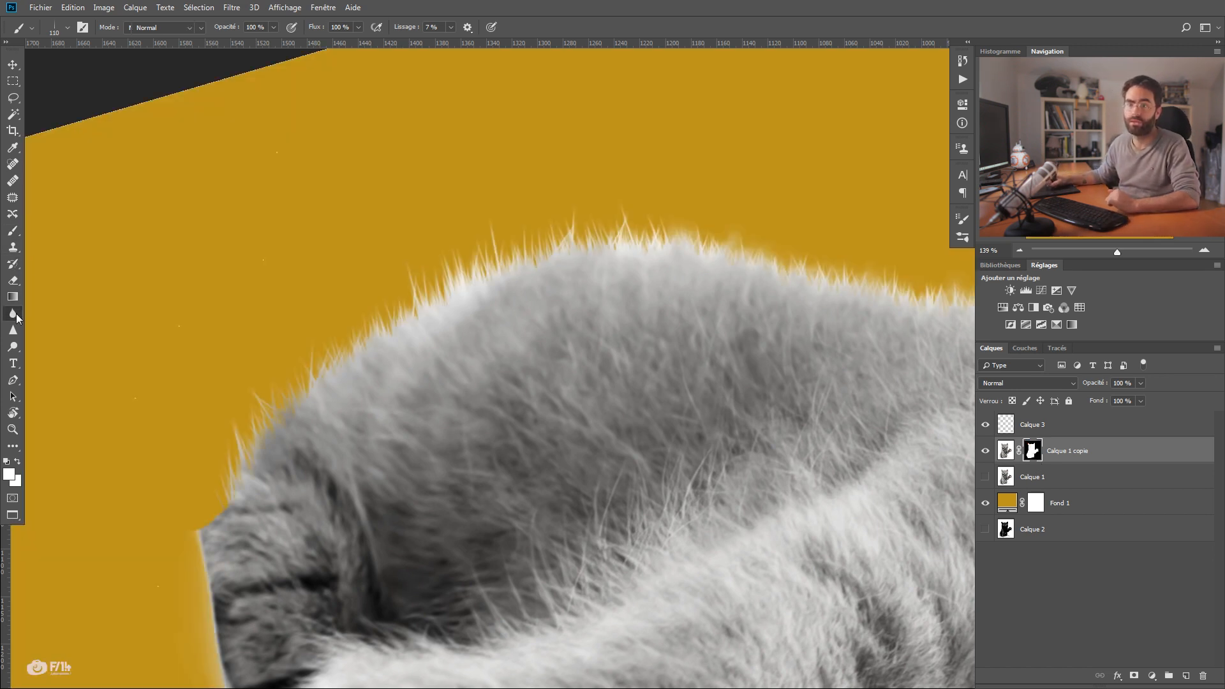
pyautogui.click(39, 313)
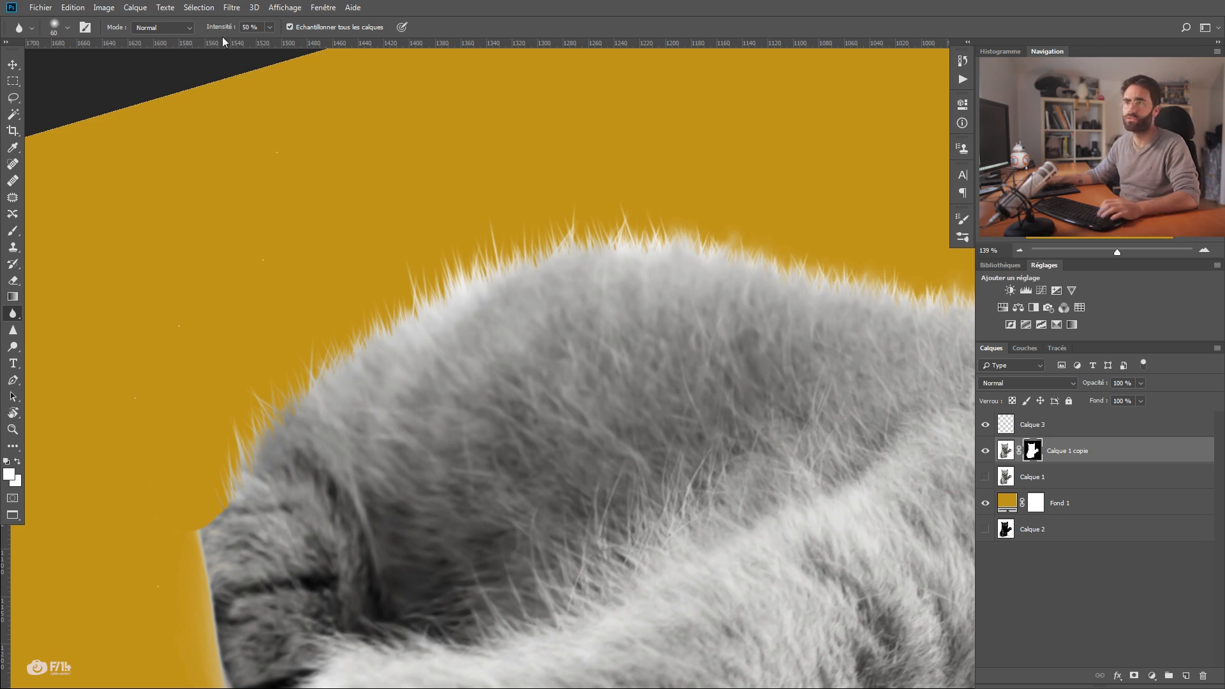
pyautogui.moveTo(452, 338); pyautogui.dragTo(460, 335)
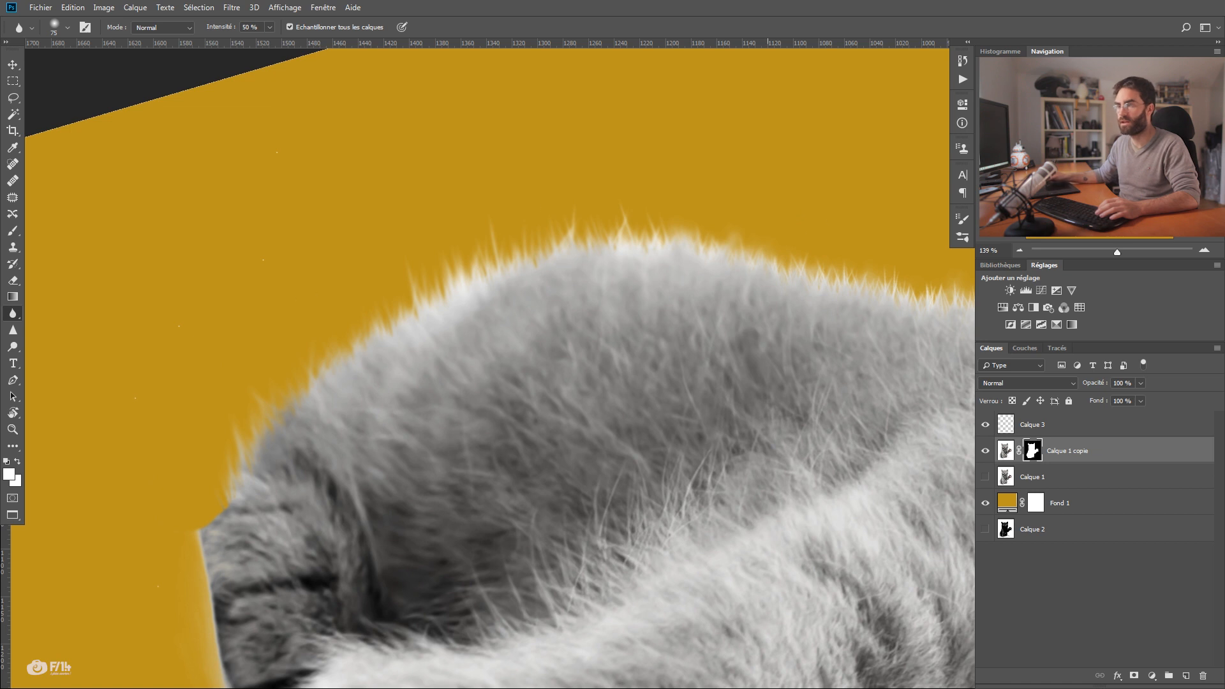
pyautogui.scroll(-10, 519, 259)
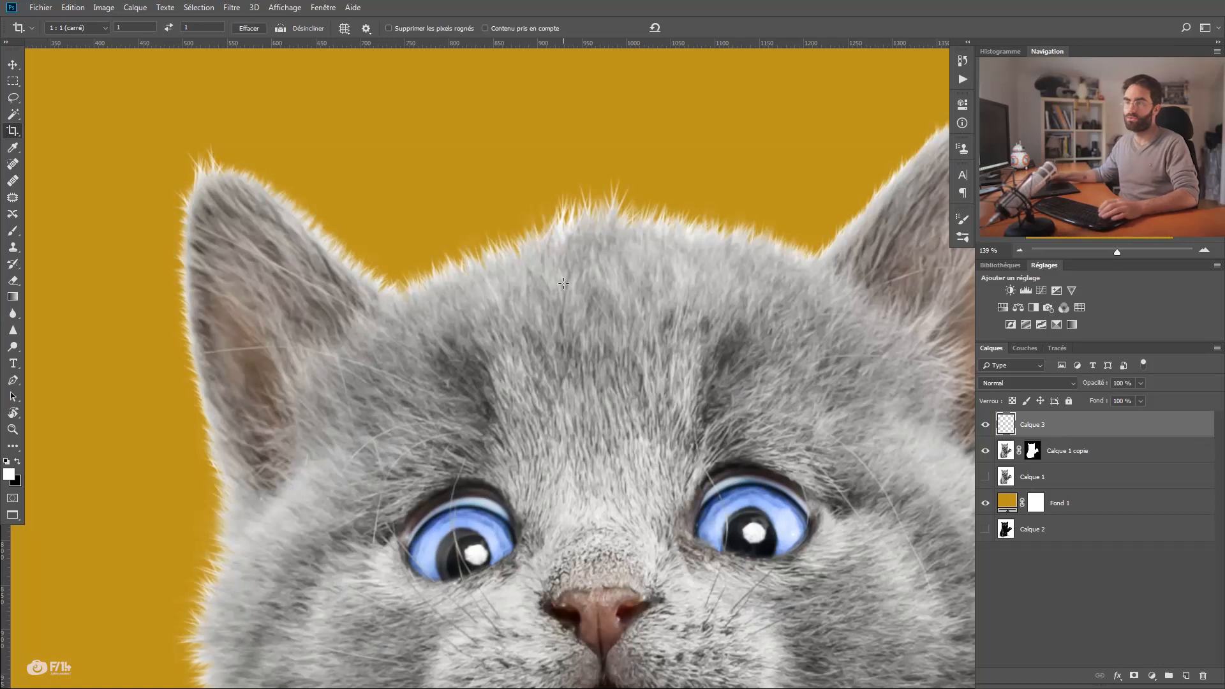
# - Replace the top layer Calque 3 with a new empty layer and clip it to the masked kitten layer
pyautogui.hotkey('ctrl', '0')
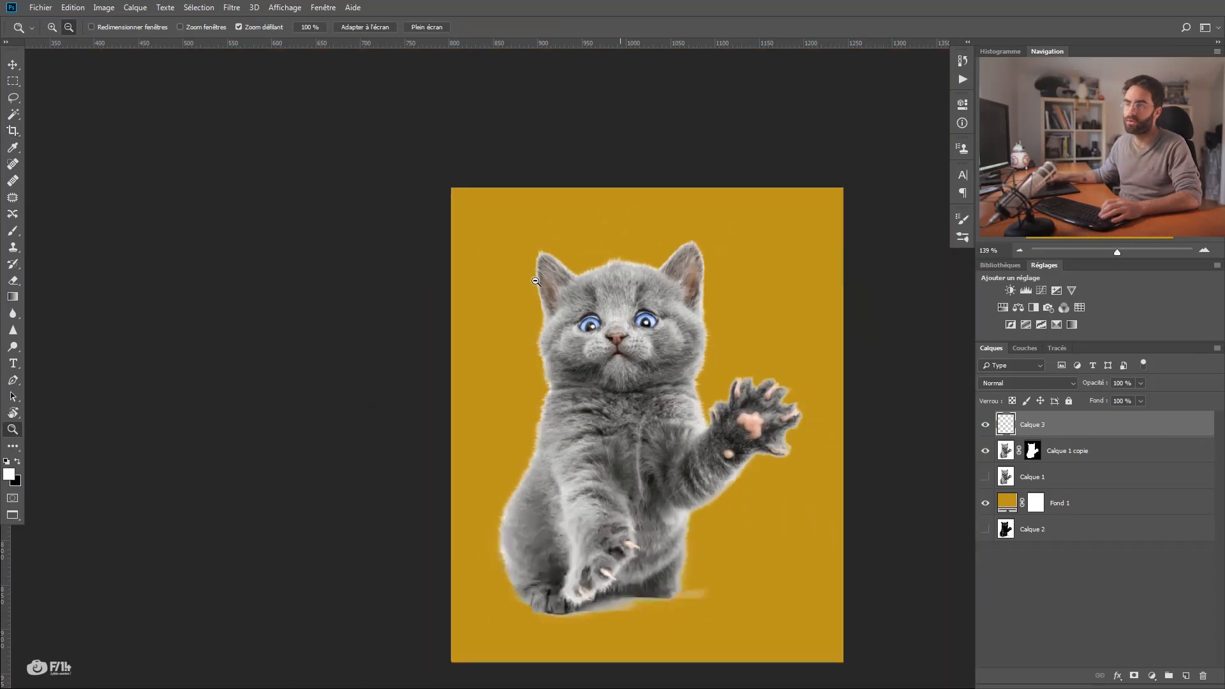
pyautogui.scroll(1, 522, 278)
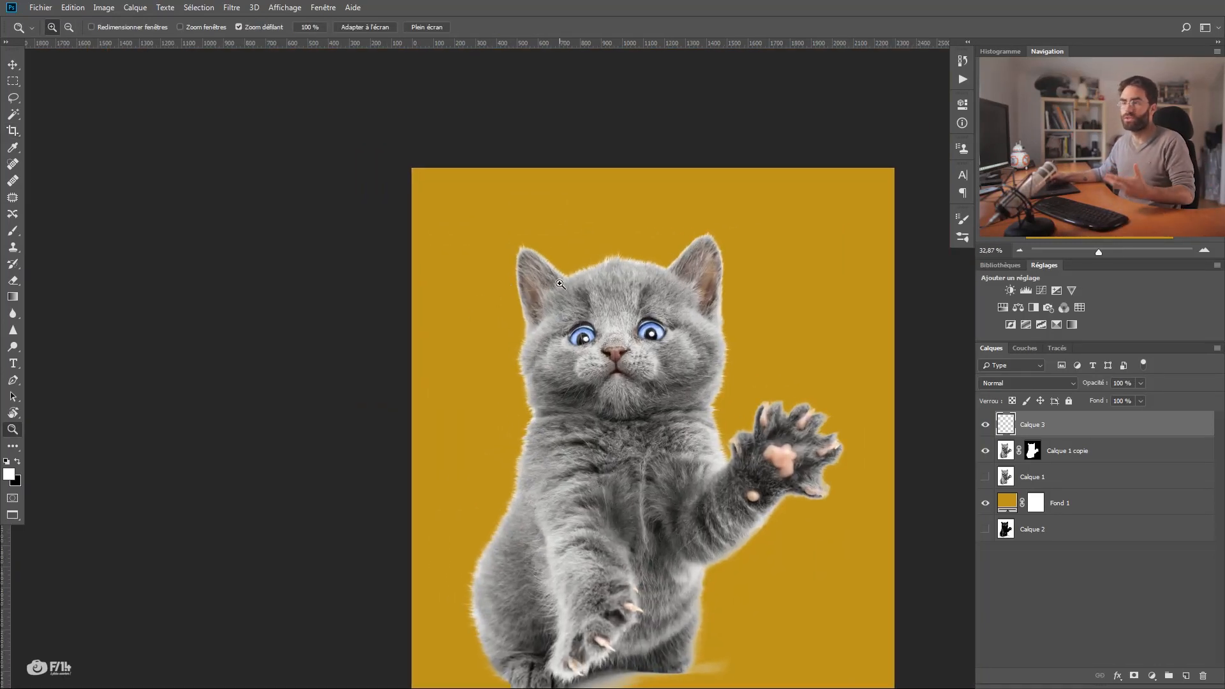
pyautogui.press('c')
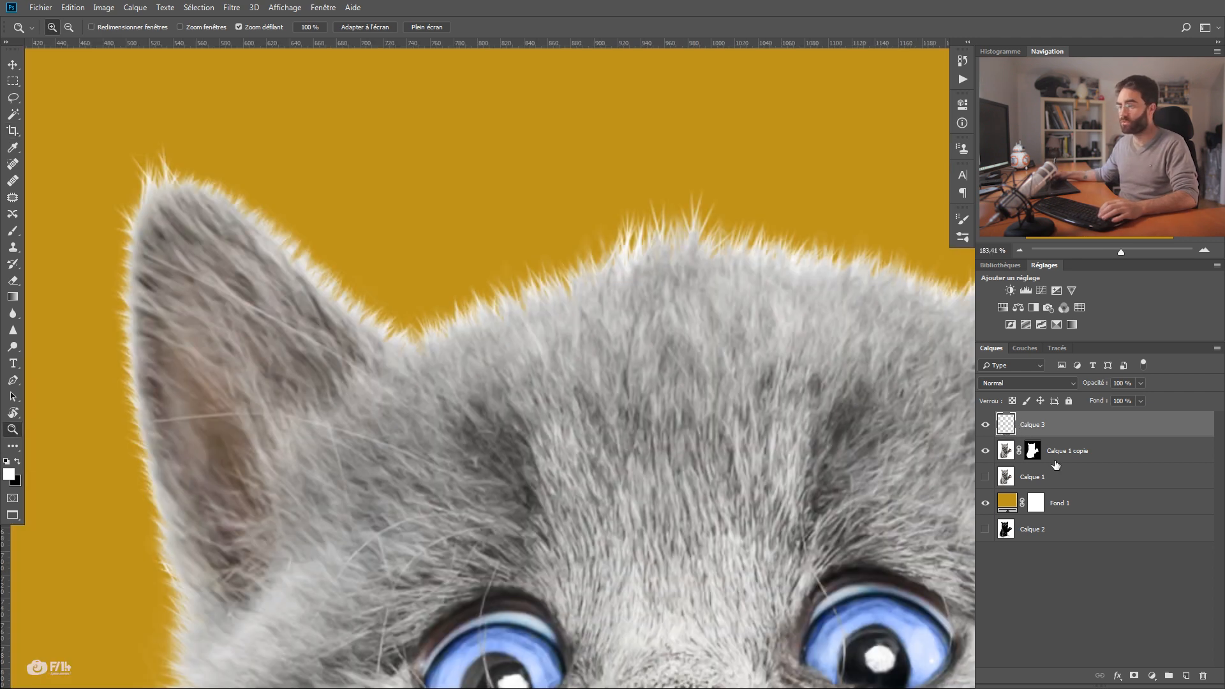
pyautogui.click(1186, 675)
pyautogui.moveTo(1202, 675); pyautogui.dragTo(1203, 675)
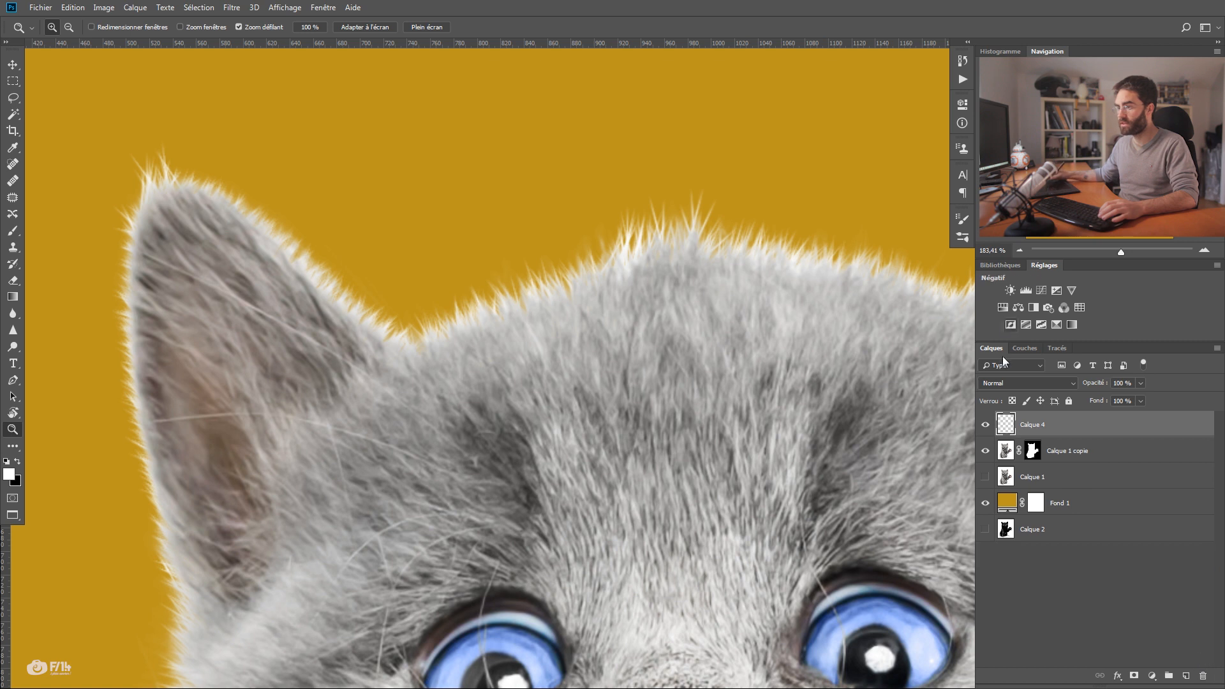
pyautogui.rightClick(1031, 426)
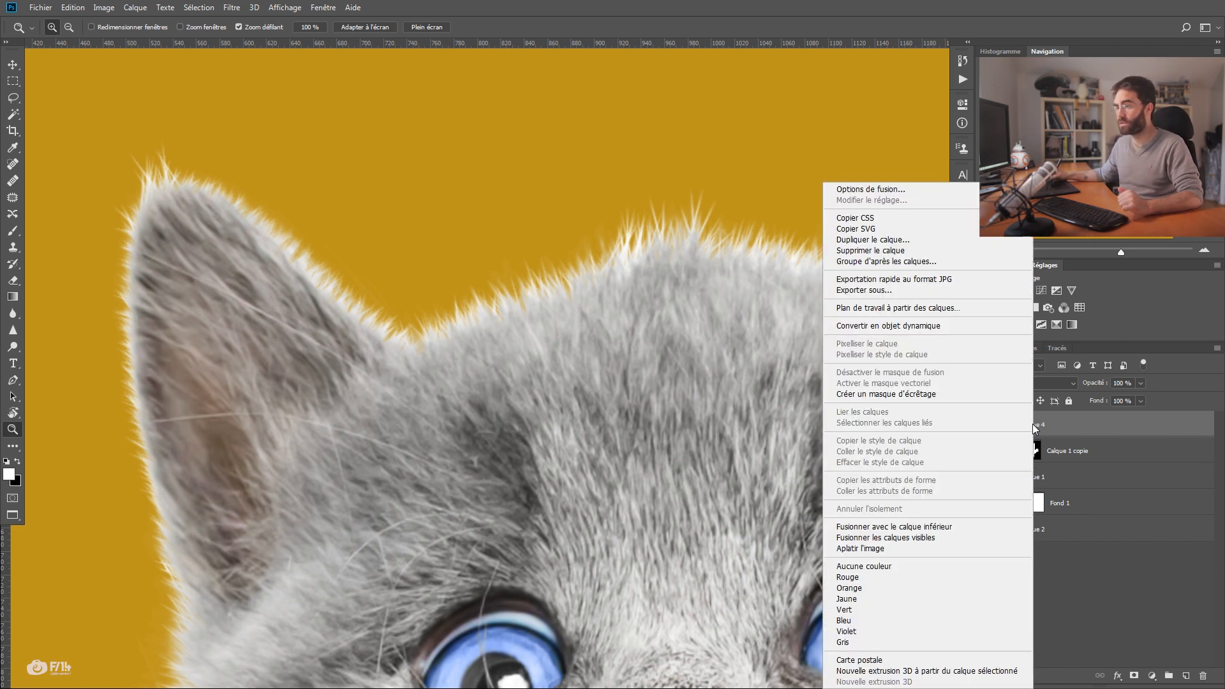
pyautogui.click(913, 394)
# - Release the new layer's clipping mask and create it again
pyautogui.press('alt')
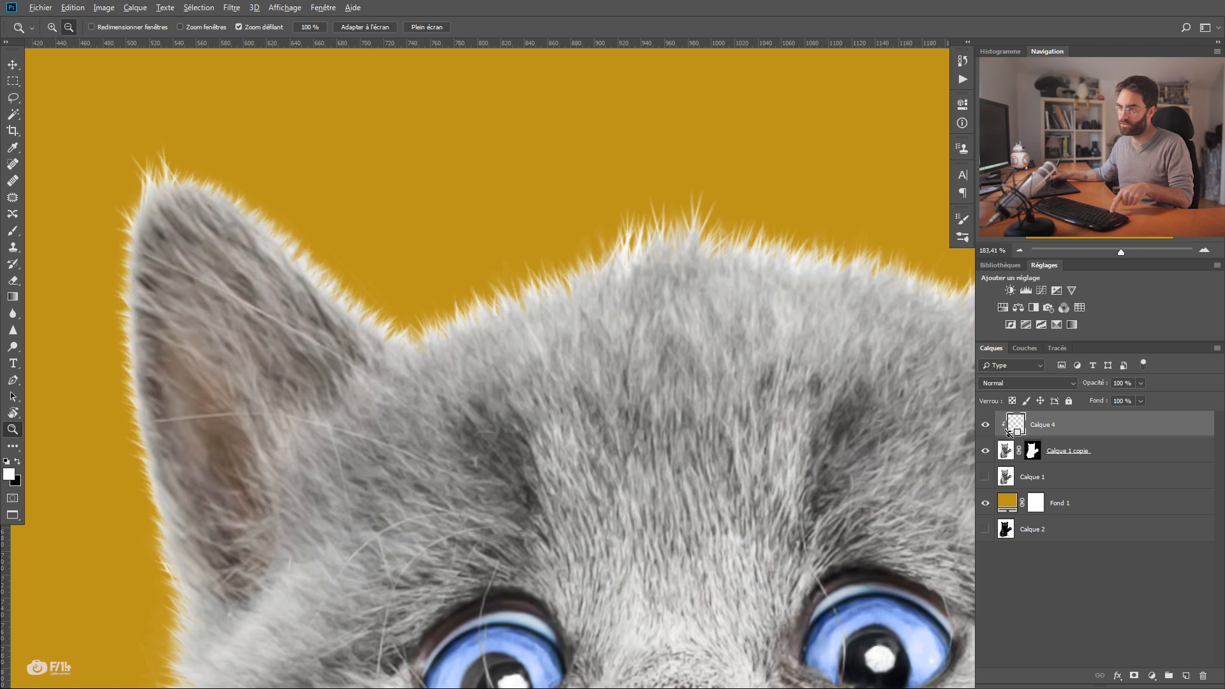
pyautogui.moveTo(909, 438); pyautogui.dragTo(881, 442)
pyautogui.press('alt')
pyautogui.keyDown('alt'); pyautogui.click(1011, 432); pyautogui.keyUp('alt')
pyautogui.keyDown('alt'); pyautogui.click(1011, 433); pyautogui.keyUp('alt')
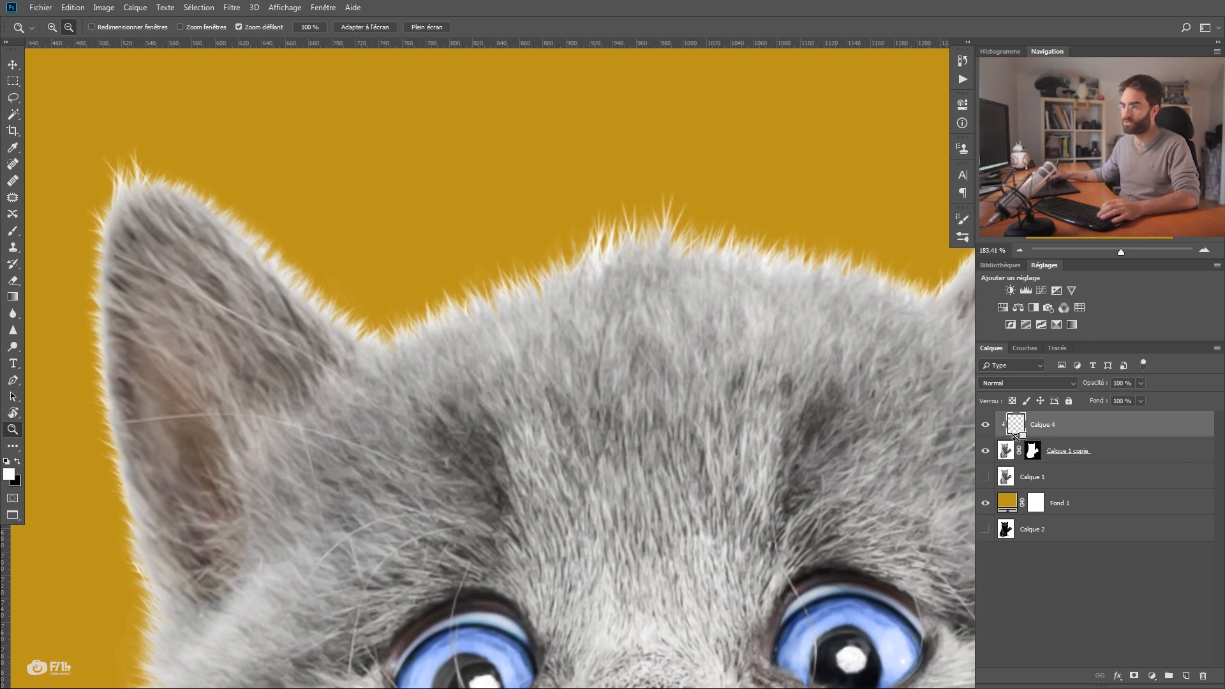
# - Choose a soft round brush, sample the grey fur on top of the head and set the opacity to 25%
pyautogui.moveTo(907, 434); pyautogui.dragTo(896, 438)
pyautogui.press('b')
pyautogui.rightClick(417, 297)
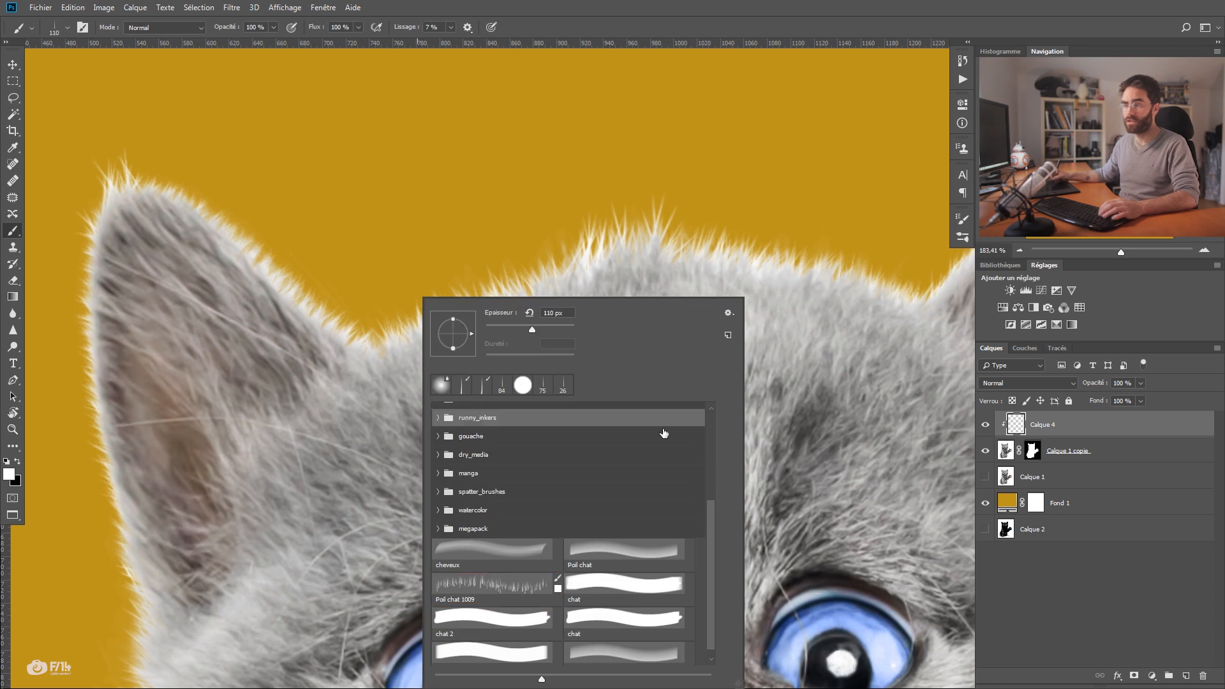
pyautogui.keyDown('alt'); pyautogui.click(450, 659); pyautogui.keyUp('alt')
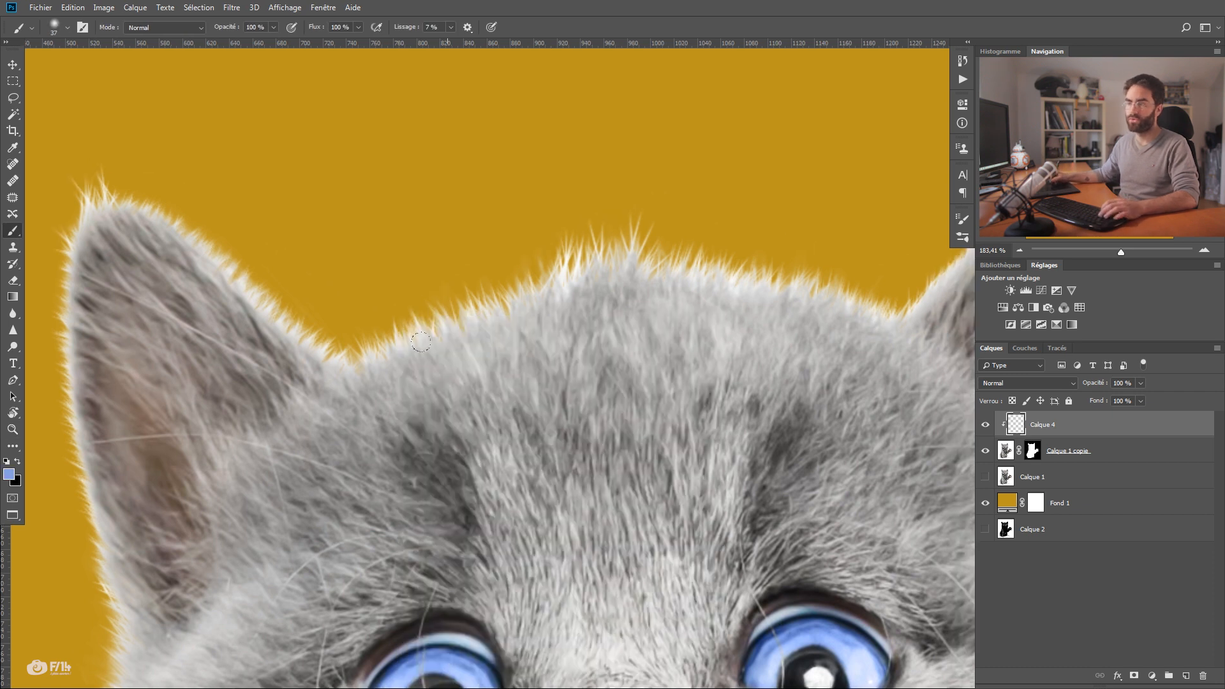
pyautogui.moveTo(718, 292)
pyautogui.mouseDown()
pyautogui.moveTo(635, 273)
pyautogui.moveTo(295, 338)
pyautogui.mouseUp()
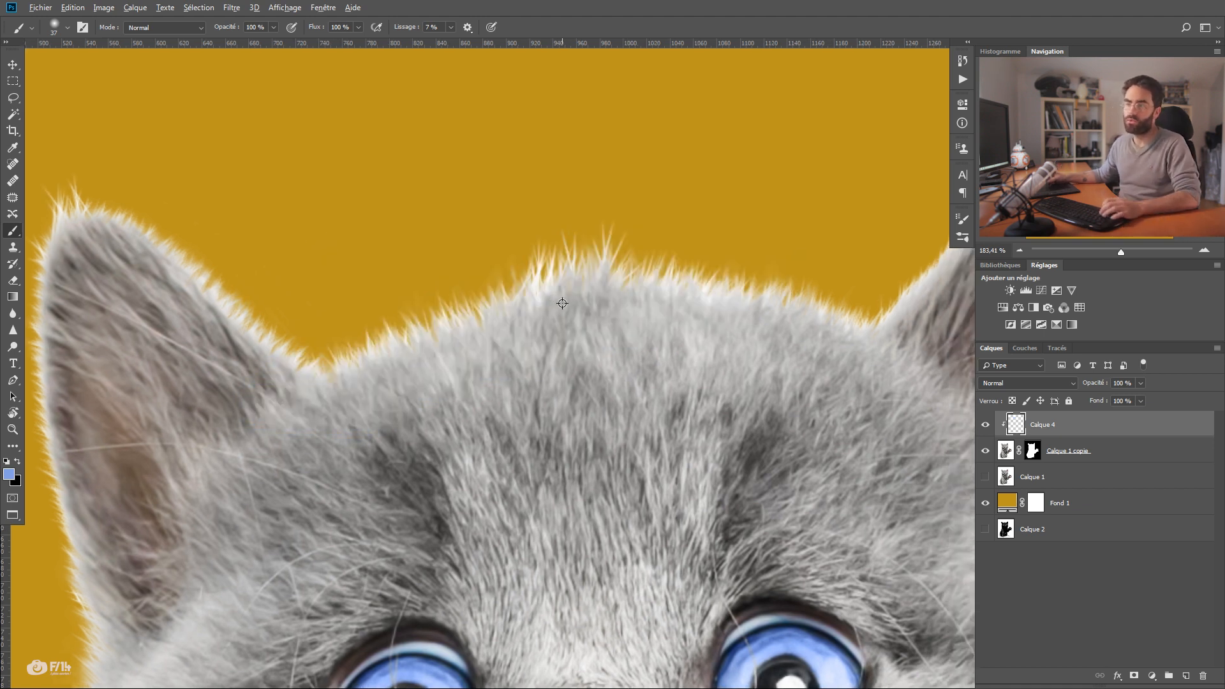
pyautogui.keyDown('alt'); pyautogui.click(564, 304); pyautogui.keyUp('alt')
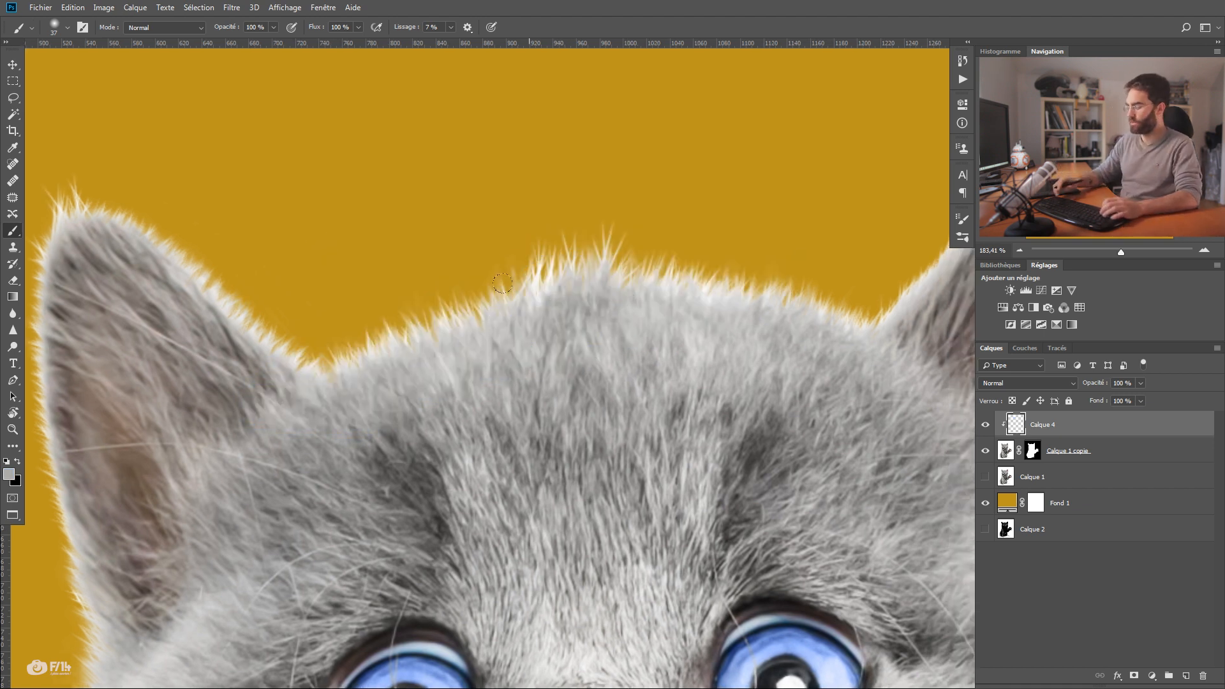
pyautogui.press('2')
pyautogui.press('5')
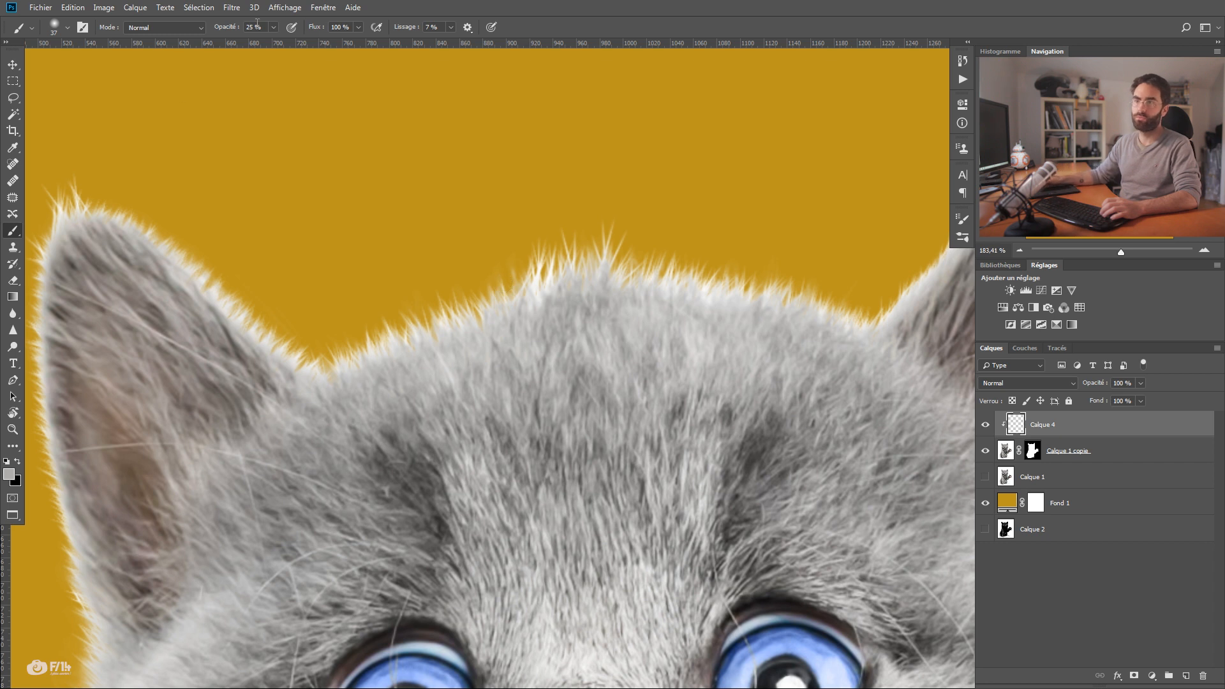
# - Paint sampled fur colour on the clipped layer over the pale fringe along the crown and the inner ear edge
pyautogui.moveTo(547, 247)
pyautogui.mouseDown()
pyautogui.moveTo(535, 274)
pyautogui.moveTo(302, 303)
pyautogui.mouseUp()
pyautogui.moveTo(687, 276)
pyautogui.mouseDown()
pyautogui.moveTo(650, 273)
pyautogui.moveTo(676, 266)
pyautogui.moveTo(530, 284)
pyautogui.mouseUp()
pyautogui.moveTo(638, 308)
pyautogui.mouseDown()
pyautogui.moveTo(662, 313)
pyautogui.moveTo(514, 300)
pyautogui.mouseUp()
pyautogui.moveTo(420, 294); pyautogui.dragTo(458, 287)
pyautogui.moveTo(433, 293); pyautogui.dragTo(415, 314)
pyautogui.moveTo(307, 335); pyautogui.dragTo(504, 311)
pyautogui.keyDown('alt'); pyautogui.click(302, 314); pyautogui.keyUp('alt')
pyautogui.moveTo(223, 258); pyautogui.dragTo(202, 251)
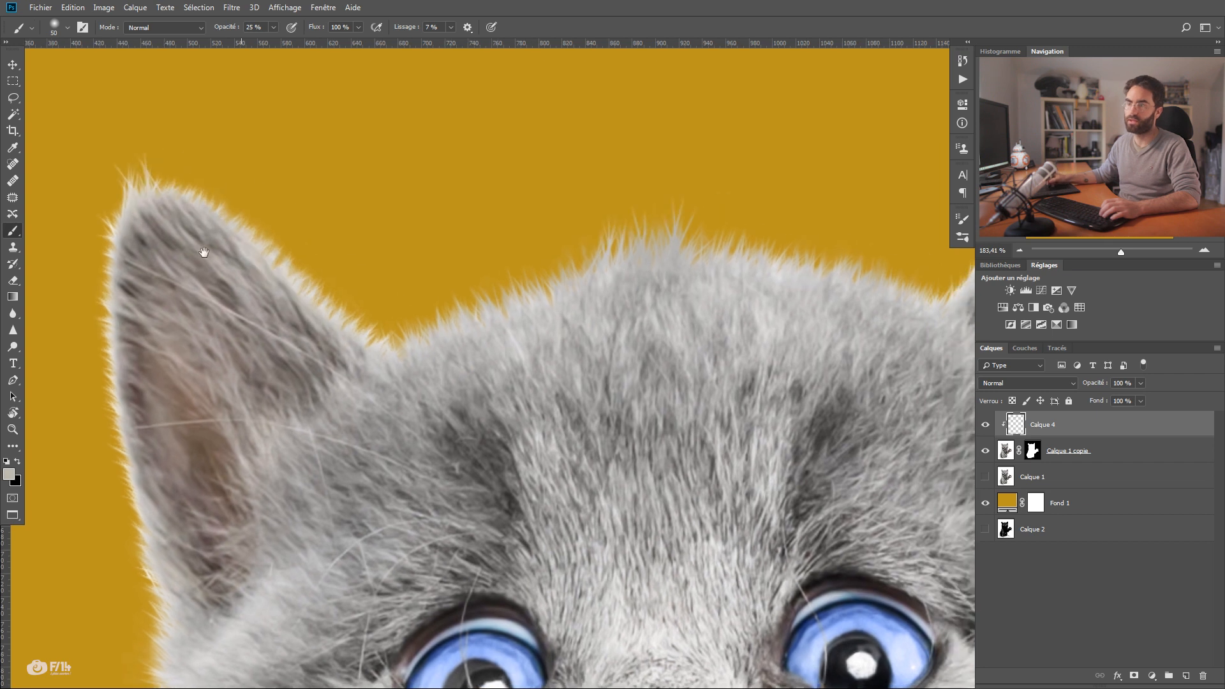
pyautogui.moveTo(300, 366); pyautogui.dragTo(249, 365)
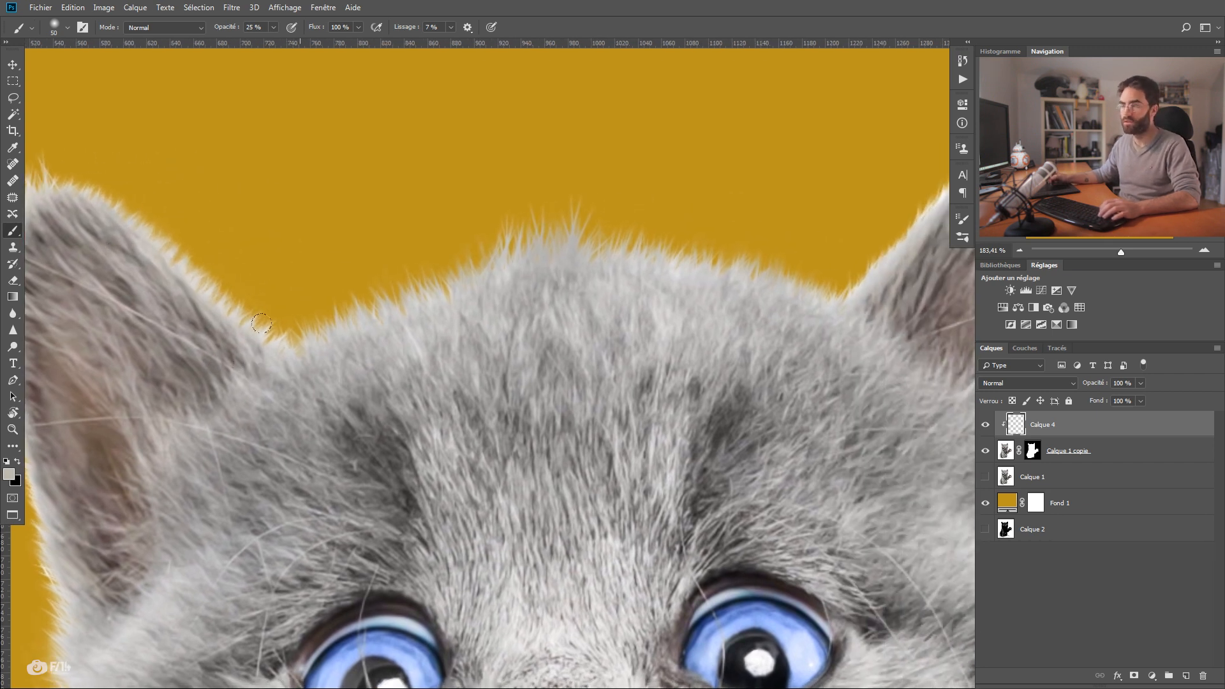
# - Compare the head's edge with the clipped paint layer hidden and shown
pyautogui.click(983, 425)
pyautogui.click(984, 426)
pyautogui.click(986, 425)
pyautogui.click(986, 425)
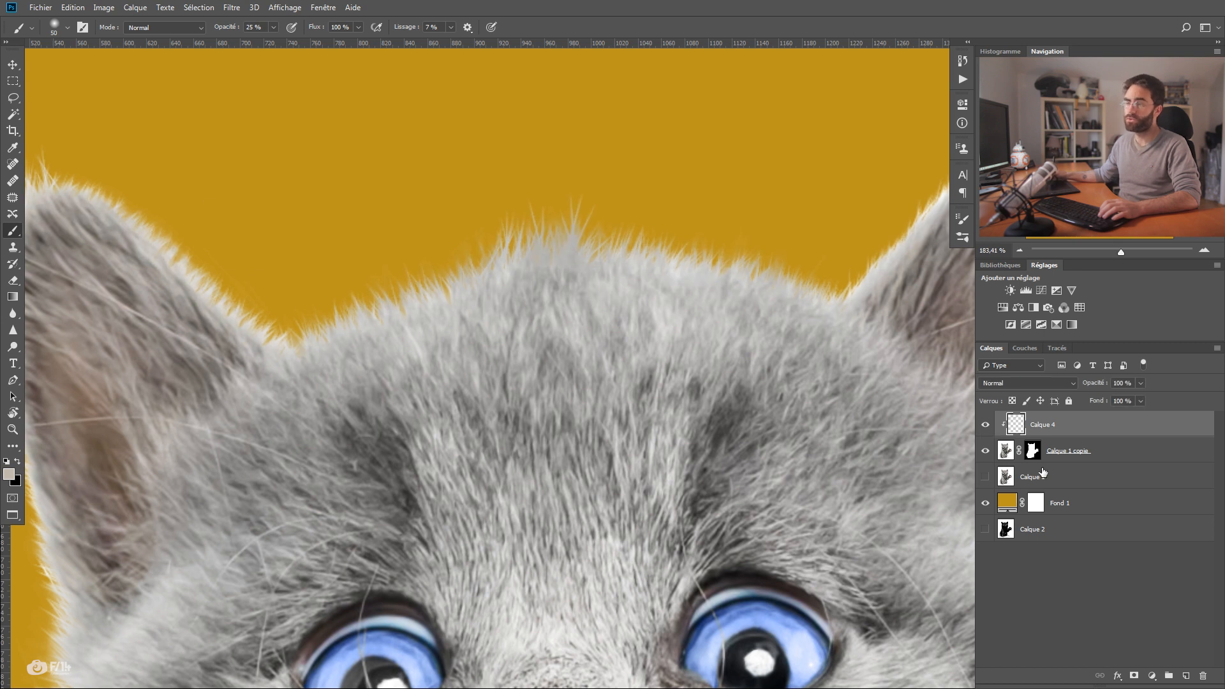
# - Add another empty layer clipped to the kitten and hide the painted colour layer Calque 4
pyautogui.click(1184, 675)
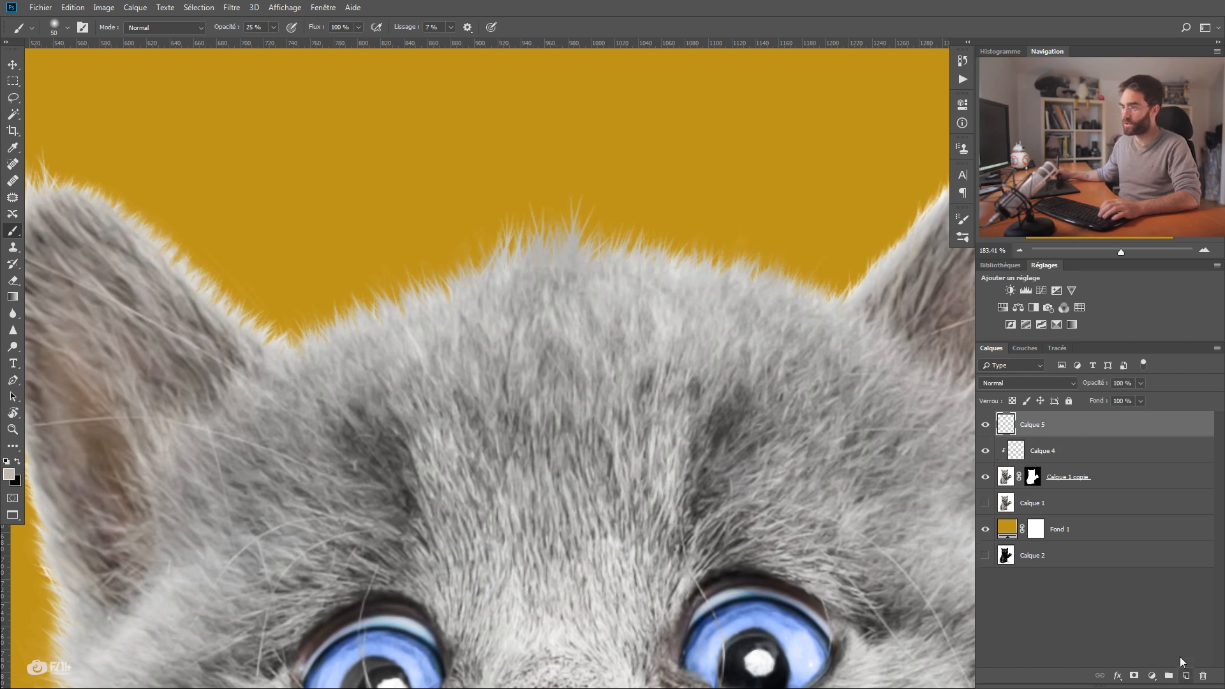
pyautogui.keyDown('alt'); pyautogui.click(1011, 436); pyautogui.keyUp('alt')
pyautogui.click(985, 451)
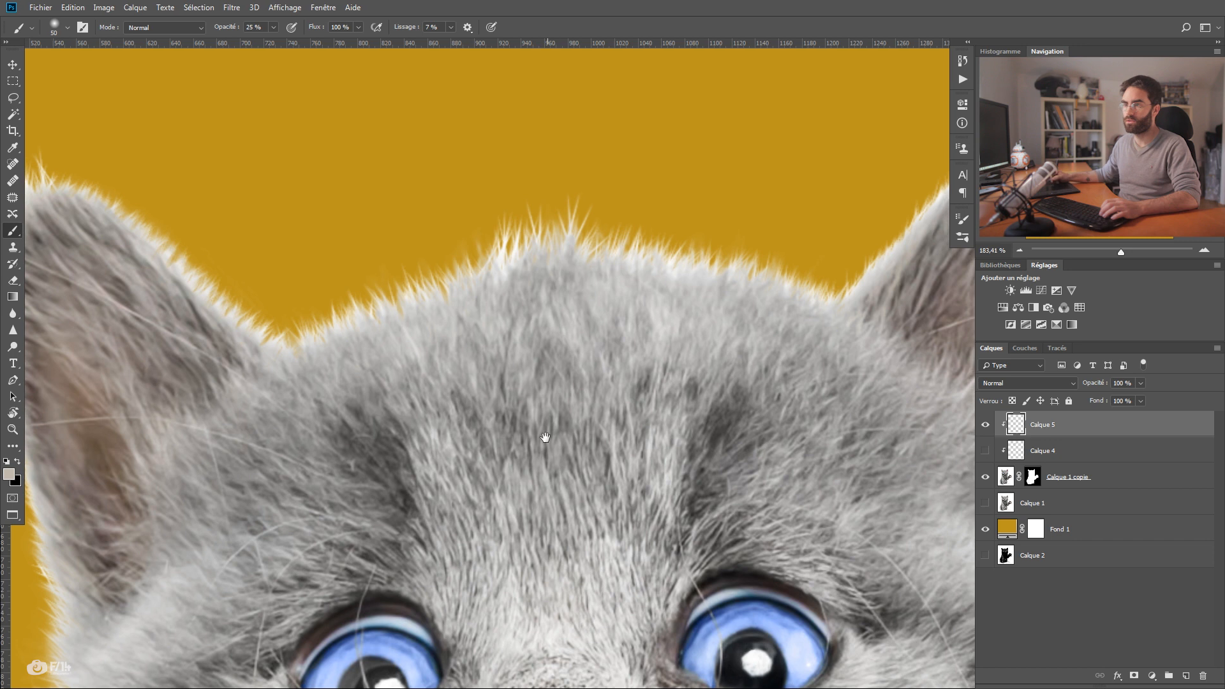
# - Clone fur over the pale fringe on the crown with the Clone Stamp at 100% opacity, undoing the last stray stroke
pyautogui.press('s')
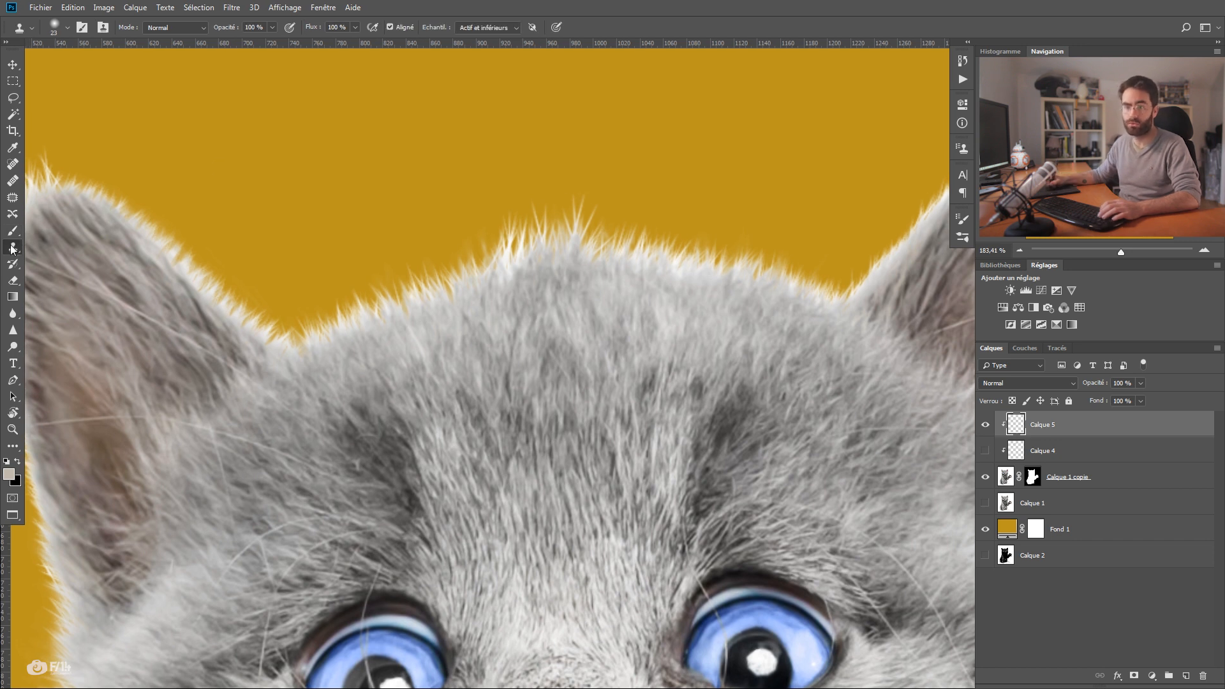
pyautogui.keyDown('alt'); pyautogui.click(691, 256); pyautogui.keyUp('alt')
pyautogui.moveTo(684, 259); pyautogui.dragTo(657, 250)
pyautogui.moveTo(772, 271)
pyautogui.mouseDown()
pyautogui.moveTo(590, 248)
pyautogui.moveTo(579, 208)
pyautogui.mouseUp()
pyautogui.keyDown('alt'); pyautogui.click(569, 299); pyautogui.keyUp('alt')
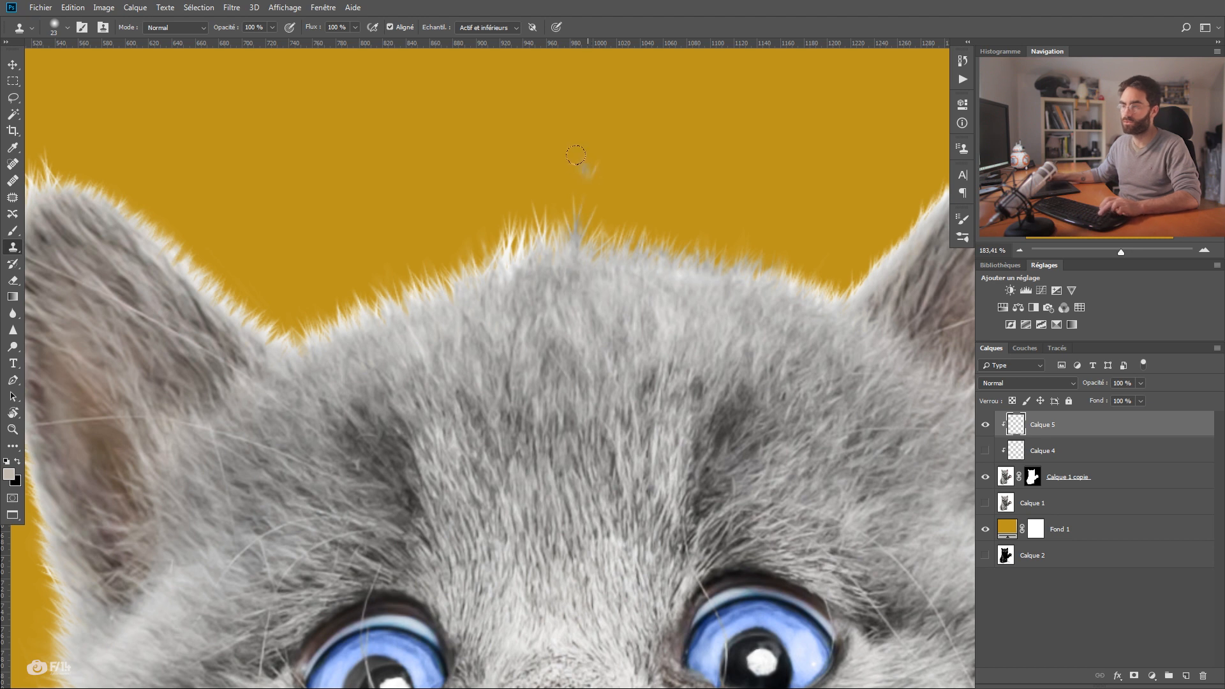
pyautogui.hotkey('ctrl', 'z')
# - Try cloning fur at 100% opacity over the pale fringe between the crown and the ear, and undo it
pyautogui.press('5')
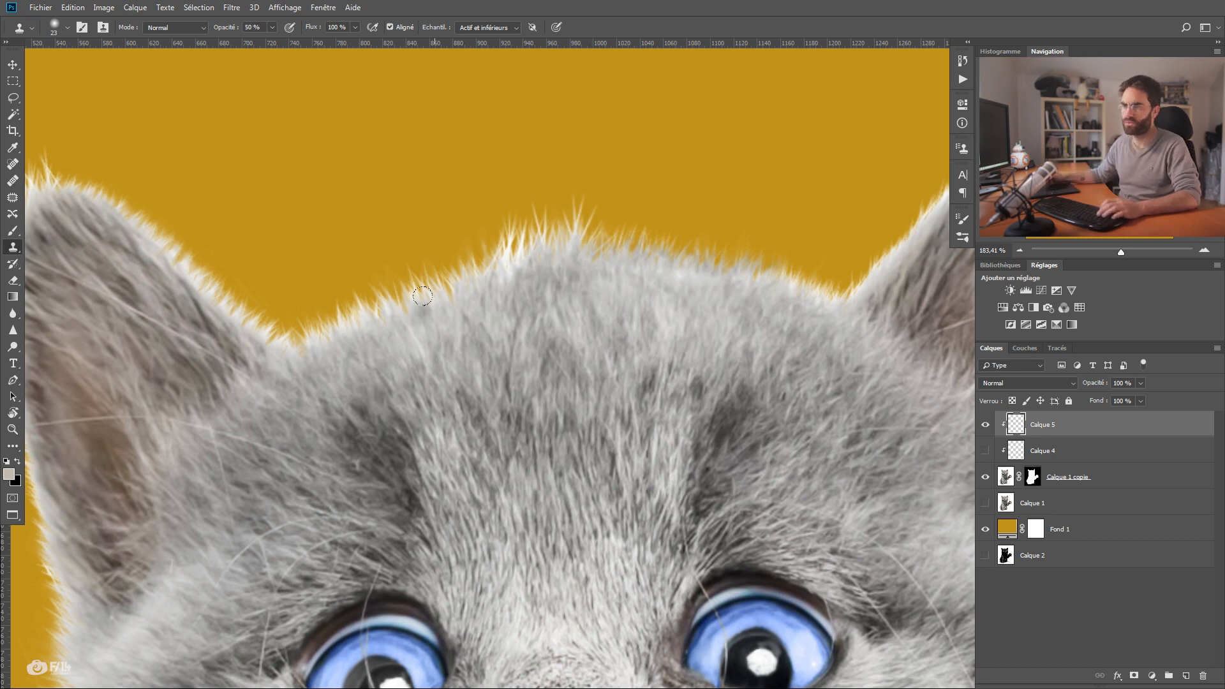
pyautogui.press('0')
pyautogui.moveTo(411, 232); pyautogui.dragTo(404, 220)
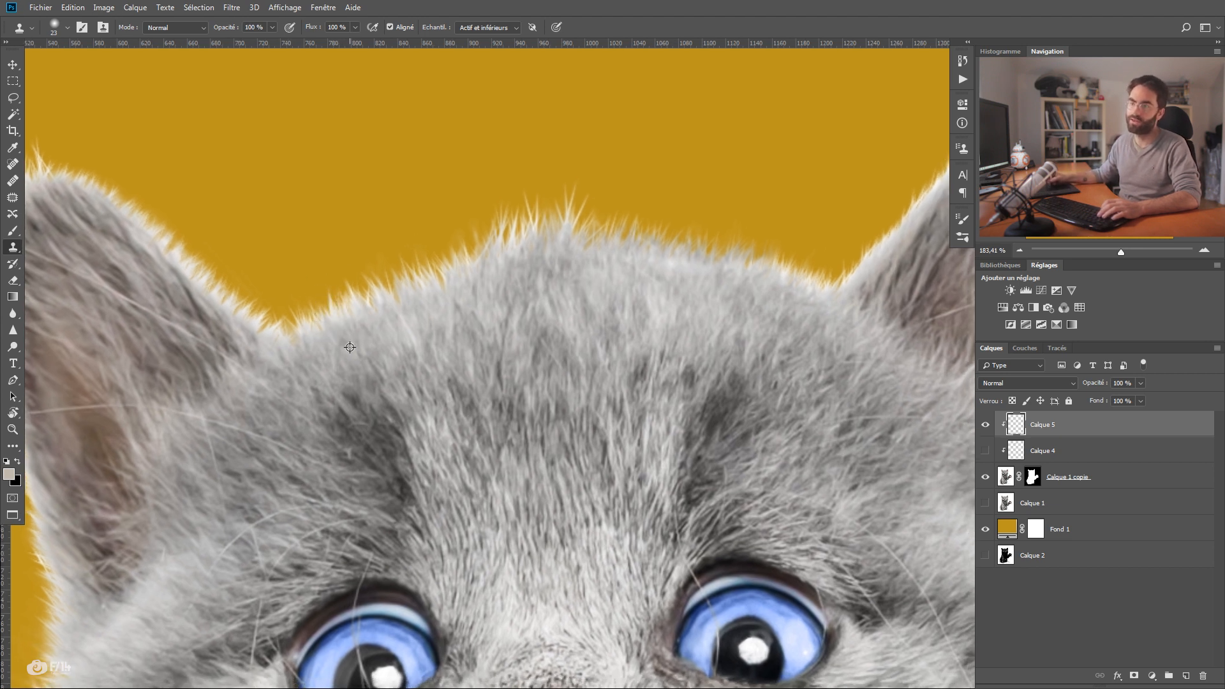
pyautogui.moveTo(342, 329)
pyautogui.mouseDown()
pyautogui.moveTo(325, 298)
pyautogui.moveTo(370, 281)
pyautogui.moveTo(383, 312)
pyautogui.moveTo(301, 370)
pyautogui.mouseUp()
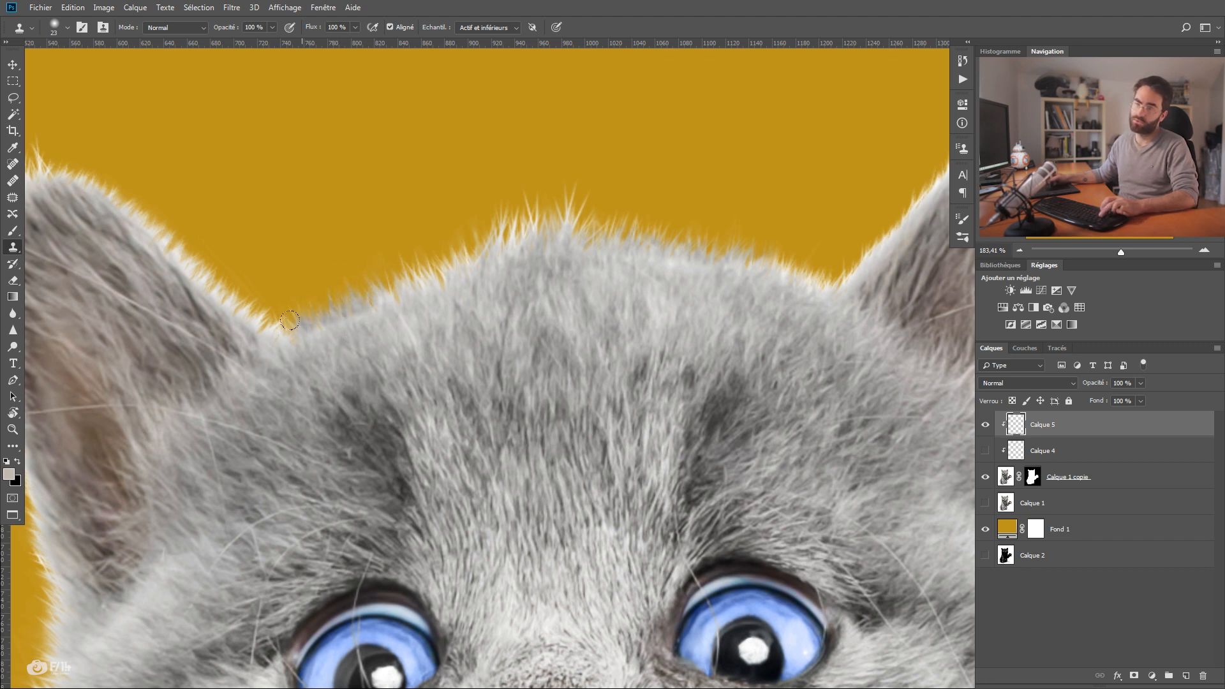
pyautogui.hotkey('ctrl', 'z')
# - Set the Clone Stamp's opacity to 50% and clone grey fur over the pale fringe along the crown
pyautogui.press('5')
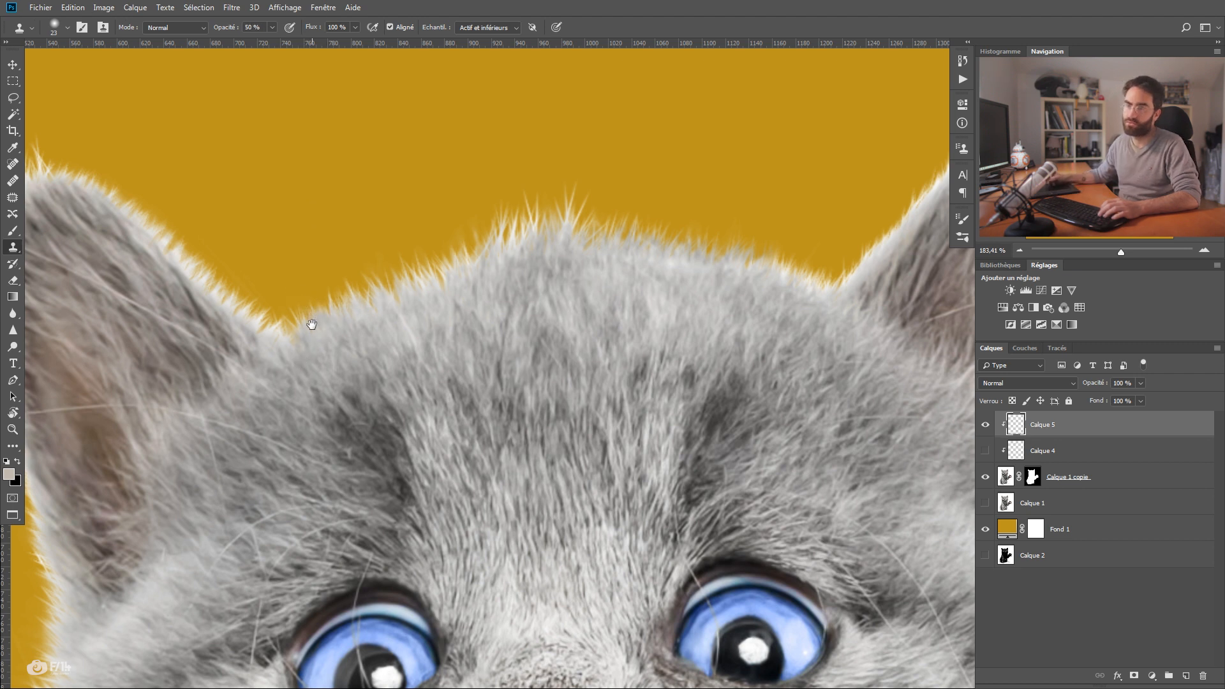
pyautogui.moveTo(279, 324); pyautogui.dragTo(387, 317)
pyautogui.moveTo(646, 256)
pyautogui.mouseDown()
pyautogui.moveTo(593, 274)
pyautogui.moveTo(469, 268)
pyautogui.mouseUp()
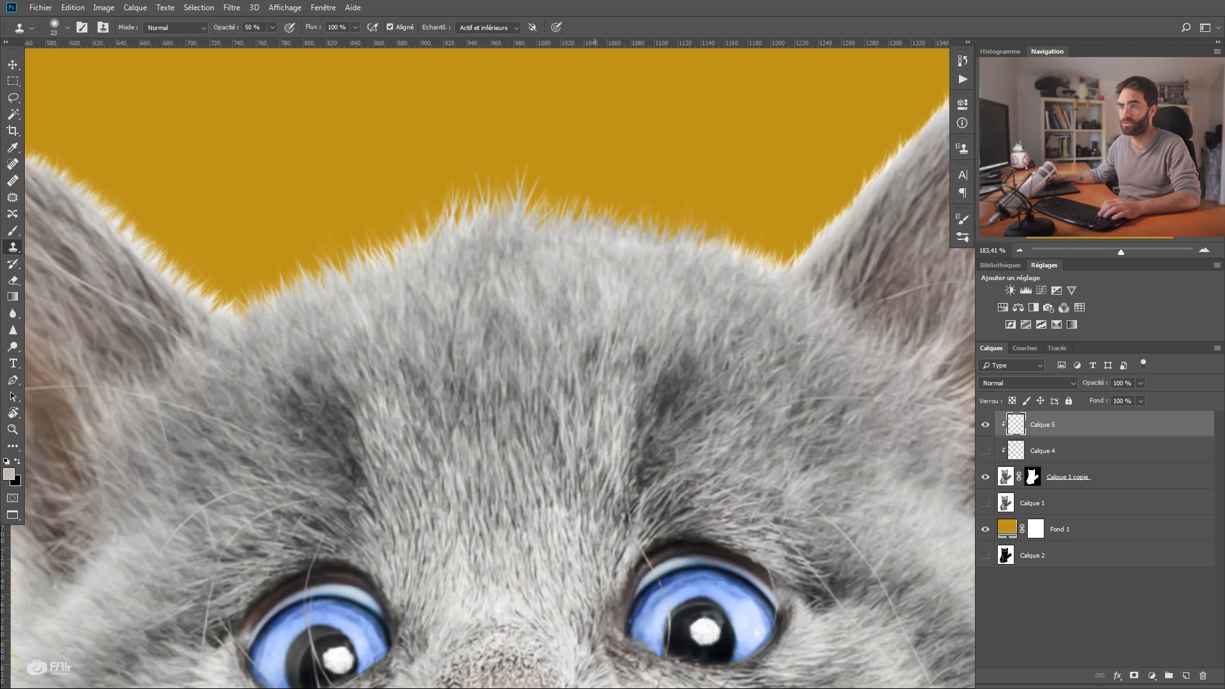
pyautogui.moveTo(627, 254); pyautogui.dragTo(532, 234)
pyautogui.moveTo(702, 261); pyautogui.dragTo(571, 302)
# - Reduce the clone brush to 13 px, undo the last stroke and clone fur over the other ear's pale edge
pyautogui.press('[')
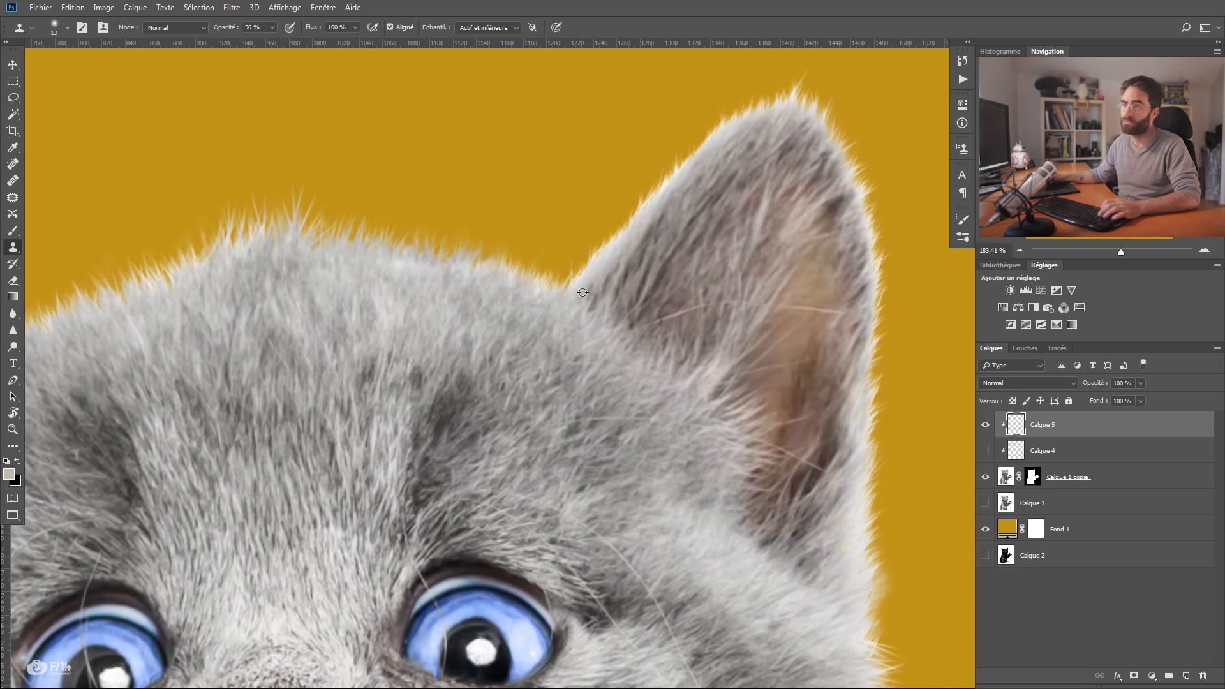
pyautogui.hotkey('ctrl', 'z')
pyautogui.moveTo(578, 269); pyautogui.dragTo(591, 244)
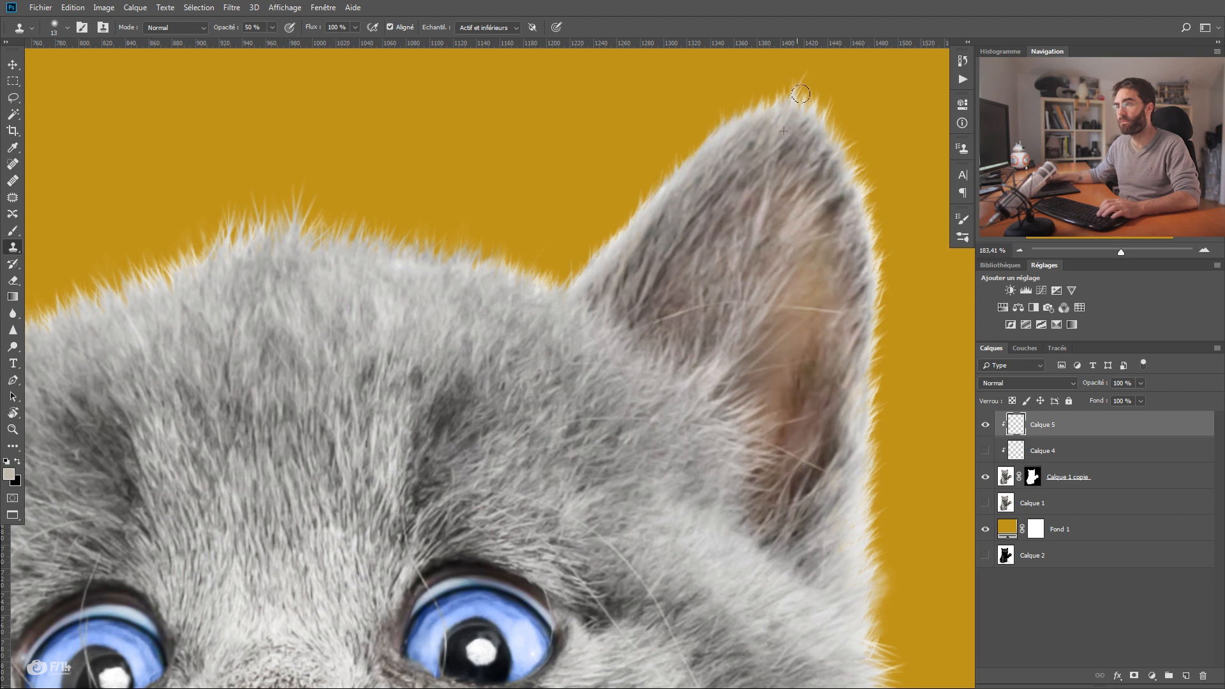
pyautogui.moveTo(402, 261); pyautogui.dragTo(817, 163)
pyautogui.moveTo(402, 191)
pyautogui.mouseDown()
pyautogui.moveTo(491, 210)
pyautogui.moveTo(463, 229)
pyautogui.moveTo(477, 255)
pyautogui.mouseUp()
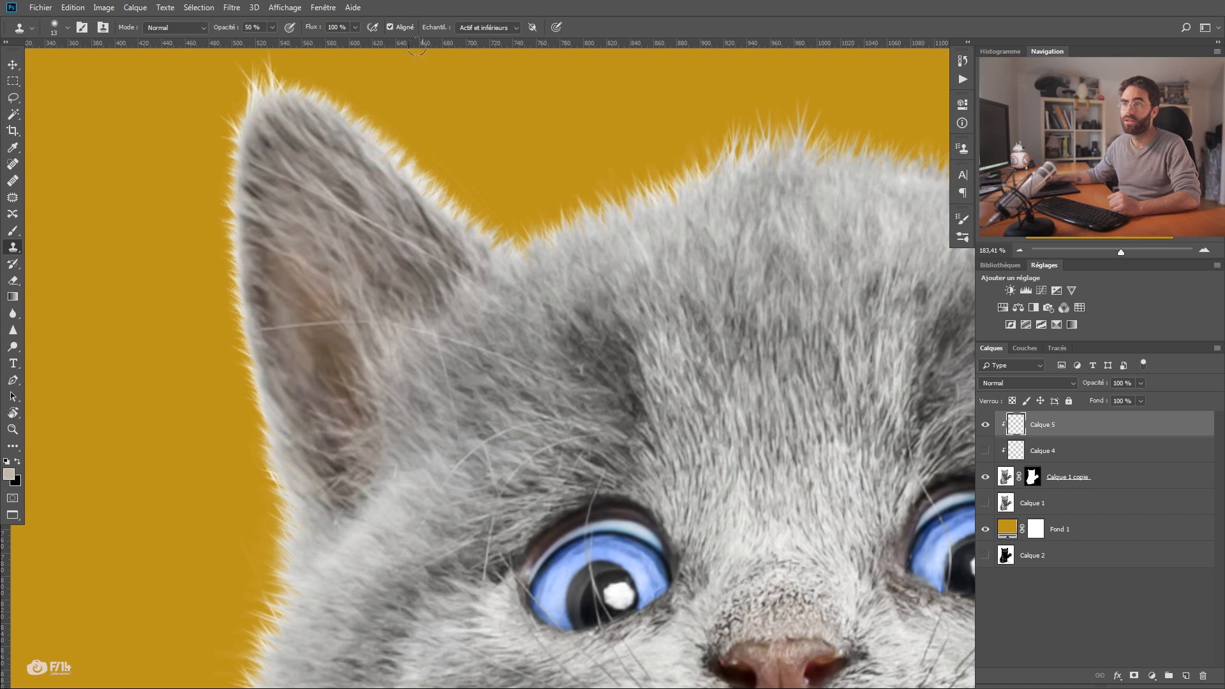
# - Clone grey fur over the ear's pale inner edge with the Clone Stamp unaligned at 50% opacity
pyautogui.click(389, 26)
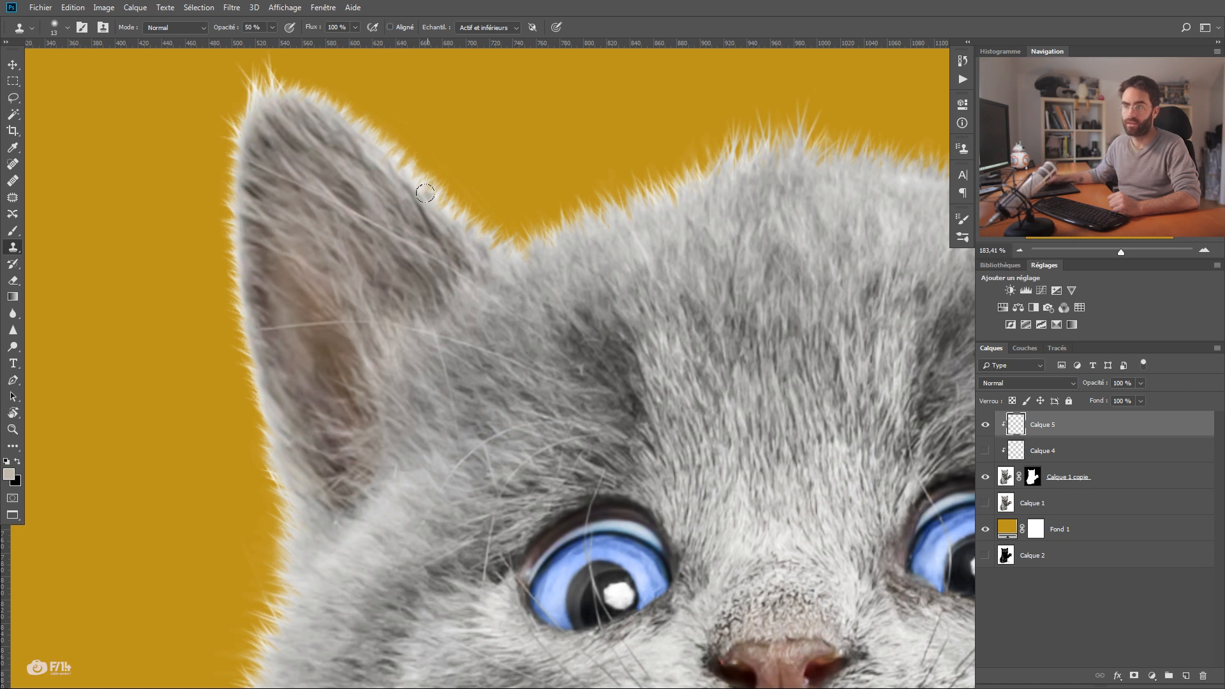
pyautogui.moveTo(416, 185); pyautogui.dragTo(408, 161)
pyautogui.moveTo(449, 199); pyautogui.dragTo(478, 230)
pyautogui.moveTo(401, 145); pyautogui.dragTo(382, 144)
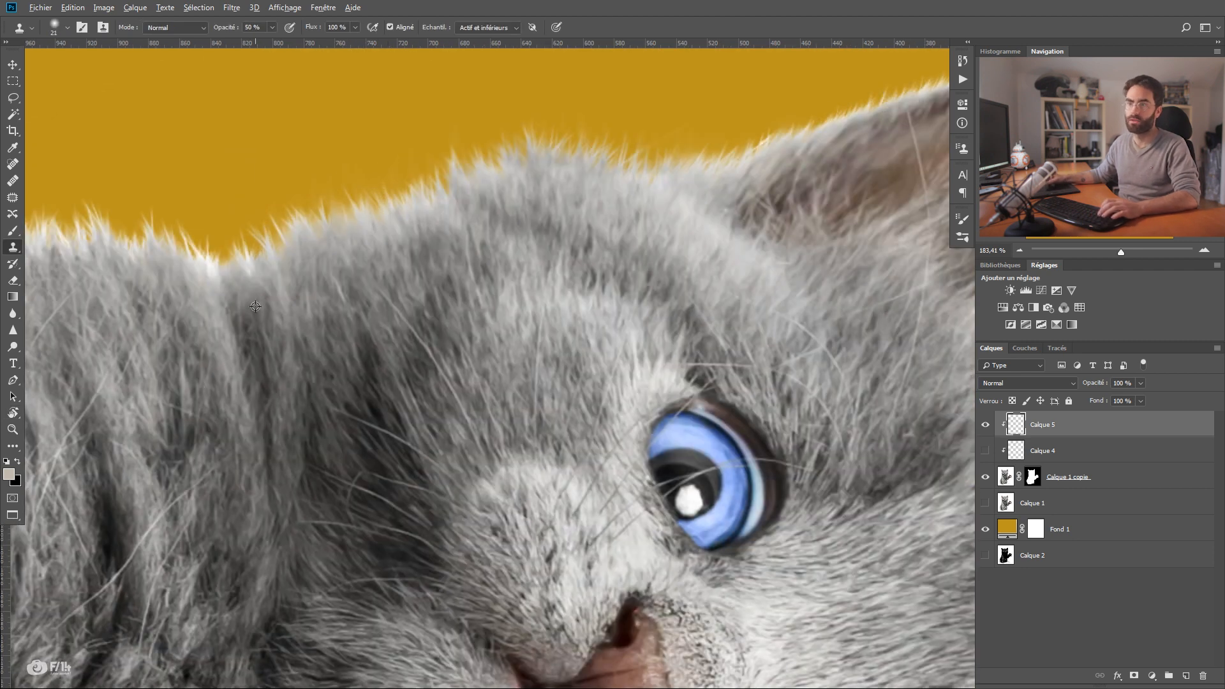
# - Hide the Fond 1 backdrop and examine the cloned fringe along the crown and neck against transparency
pyautogui.moveTo(255, 306); pyautogui.dragTo(432, 340)
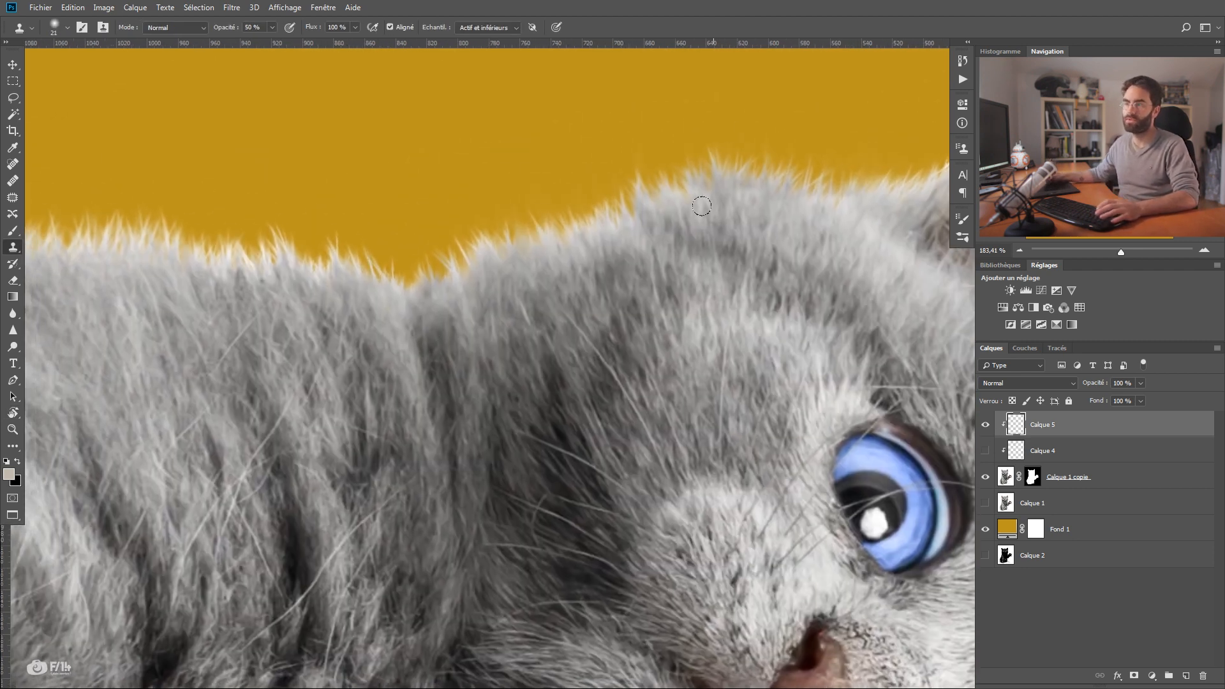
pyautogui.click(985, 529)
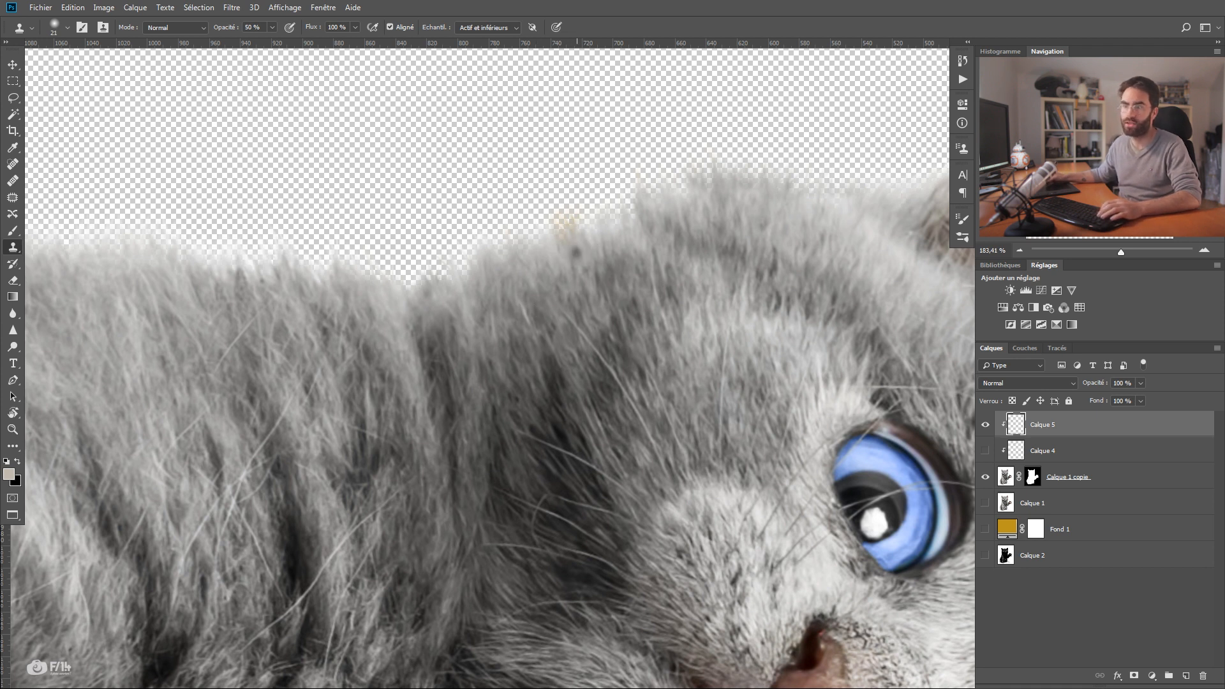
pyautogui.moveTo(542, 226)
pyautogui.mouseDown()
pyautogui.moveTo(489, 273)
pyautogui.moveTo(583, 279)
pyautogui.mouseUp()
# - Clone darker fur at 50% opacity over the pale fringe along the kitten's neck, back and flank on Calque 5
pyautogui.keyDown('alt'); pyautogui.click(391, 340); pyautogui.keyUp('alt')
pyautogui.moveTo(355, 307); pyautogui.dragTo(342, 279)
pyautogui.keyDown('alt'); pyautogui.click(336, 343); pyautogui.keyUp('alt')
pyautogui.moveTo(215, 363); pyautogui.dragTo(380, 315)
pyautogui.keyDown('alt'); pyautogui.click(419, 277); pyautogui.keyUp('alt')
pyautogui.moveTo(414, 241)
pyautogui.mouseDown()
pyautogui.moveTo(440, 198)
pyautogui.moveTo(451, 265)
pyautogui.moveTo(499, 261)
pyautogui.mouseUp()
pyautogui.moveTo(362, 203); pyautogui.dragTo(396, 276)
pyautogui.moveTo(289, 230)
pyautogui.mouseDown()
pyautogui.moveTo(412, 273)
pyautogui.moveTo(446, 255)
pyautogui.mouseUp()
pyautogui.keyDown('alt'); pyautogui.click(486, 313); pyautogui.keyUp('alt')
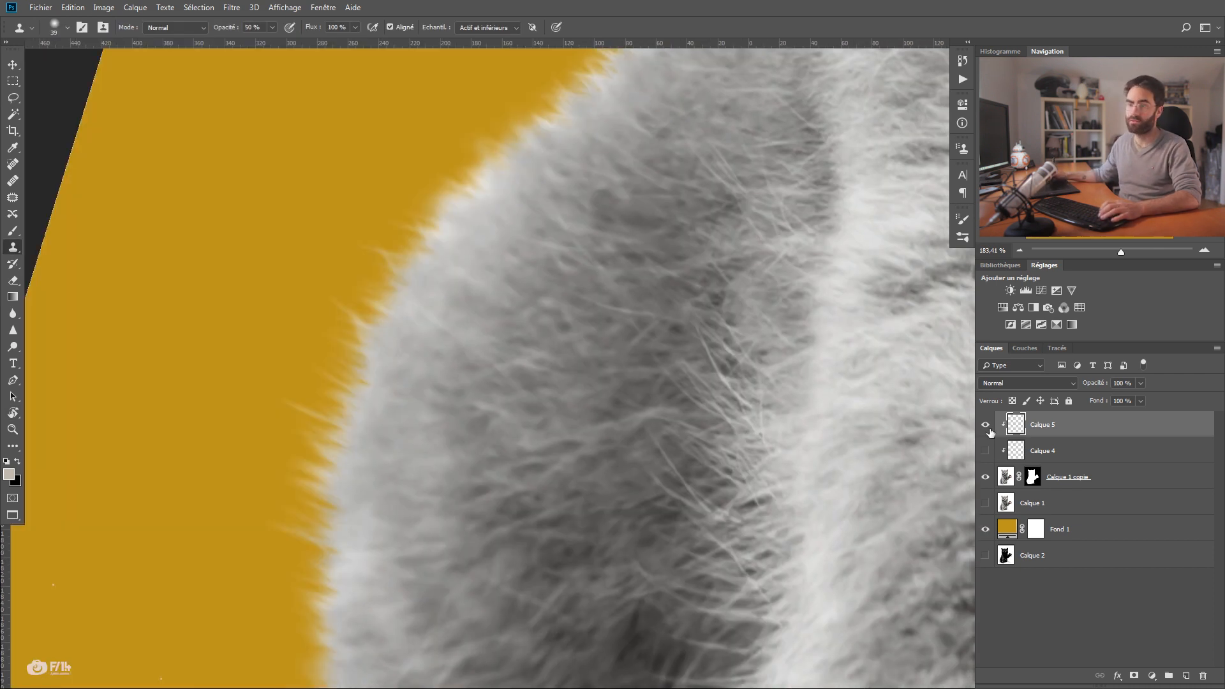
# - Toggle Calque 5 off and on to compare the flank's fringe with and without the cloned fur
pyautogui.click(987, 428)
pyautogui.click(987, 428)
pyautogui.press('z')
pyautogui.moveTo(654, 364); pyautogui.dragTo(479, 395)
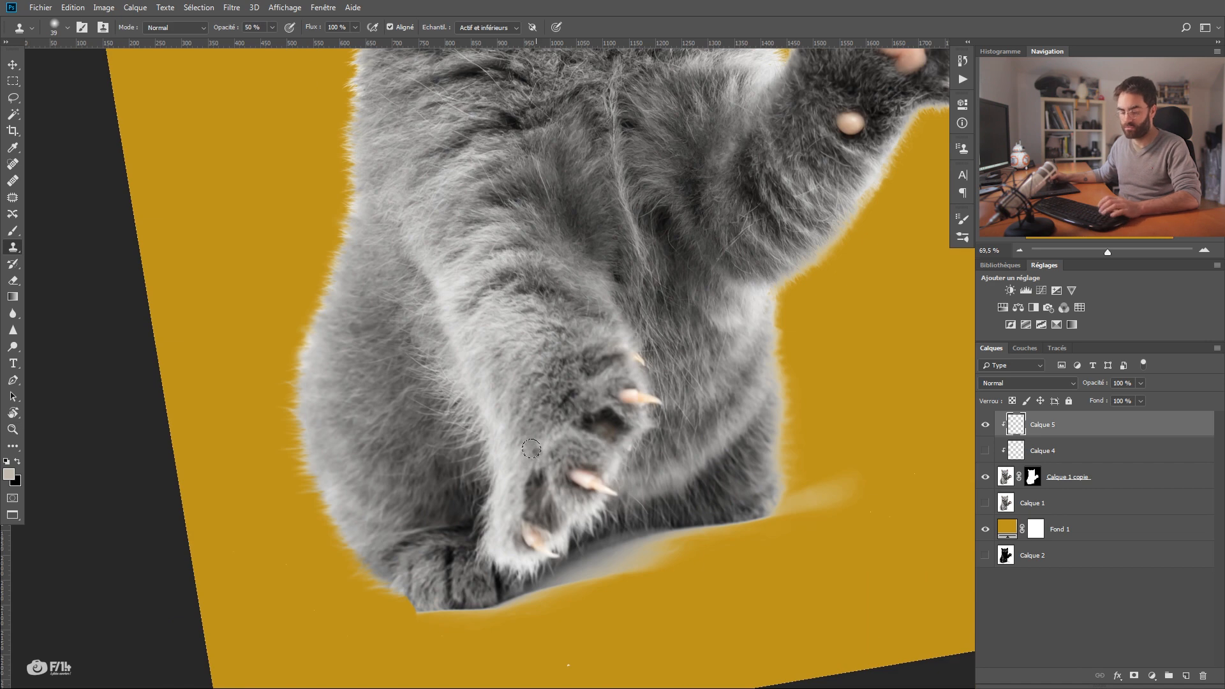
# - Turn the canvas view upside down and examine the kitten's feet and the leftover ground shadow
pyautogui.press('c')
pyautogui.moveTo(554, 458); pyautogui.dragTo(525, 362)
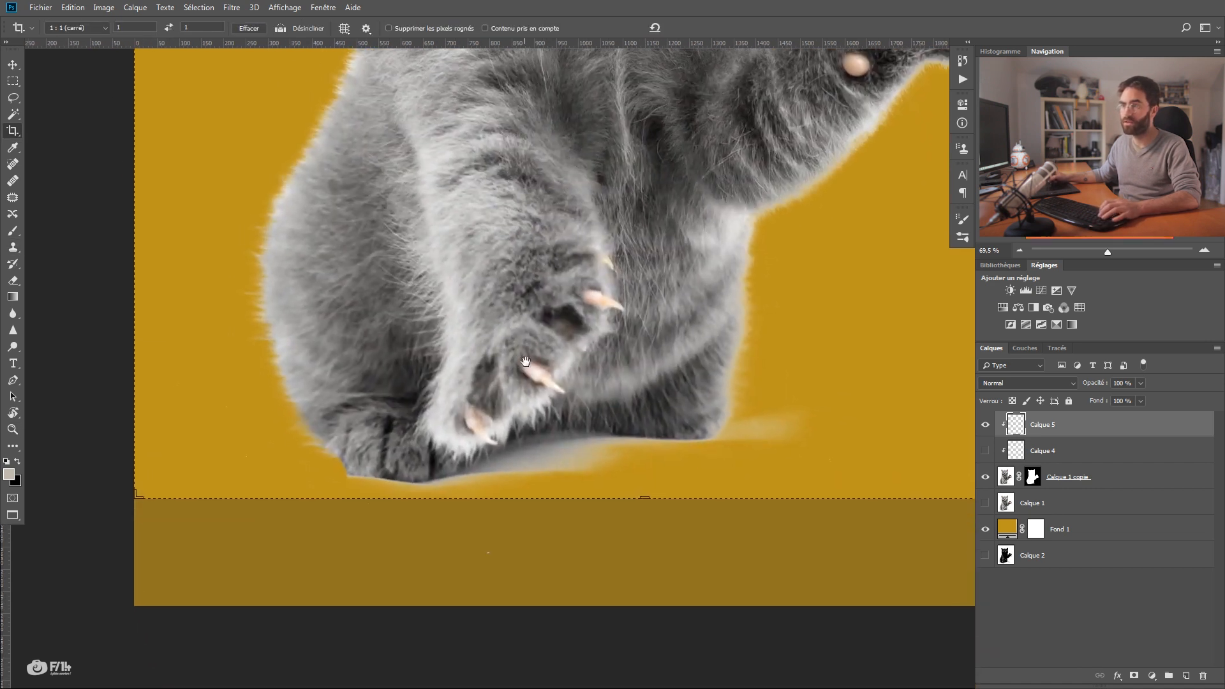
pyautogui.moveTo(604, 384); pyautogui.dragTo(622, 270)
pyautogui.press('z')
pyautogui.moveTo(411, 354); pyautogui.dragTo(659, 307)
pyautogui.moveTo(585, 325); pyautogui.dragTo(574, 333)
pyautogui.press('r')
pyautogui.moveTo(374, 362); pyautogui.dragTo(572, 331)
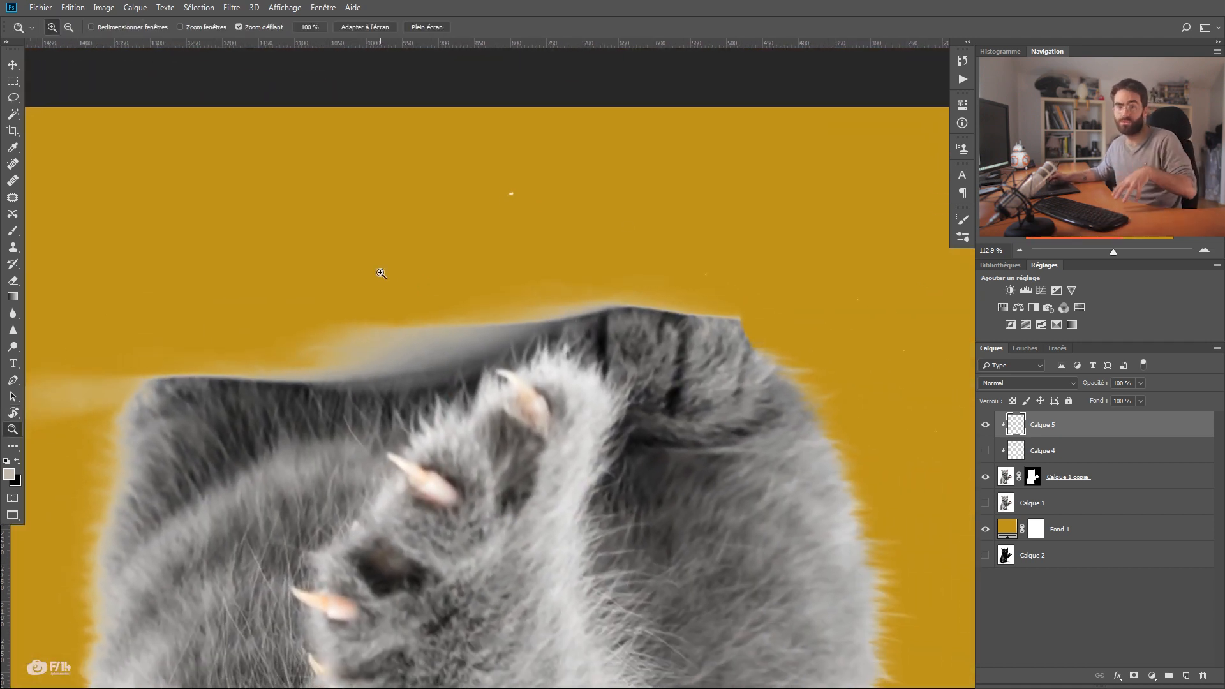
pyautogui.moveTo(444, 290); pyautogui.dragTo(443, 291)
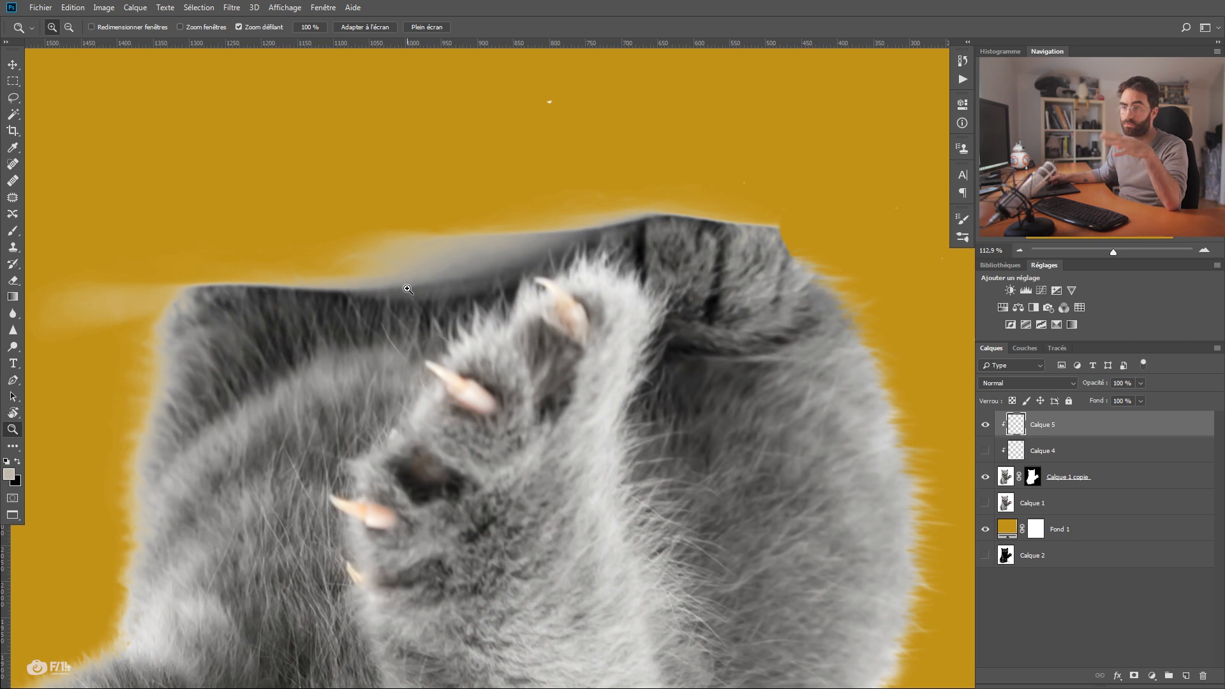
pyautogui.moveTo(466, 318); pyautogui.dragTo(464, 325)
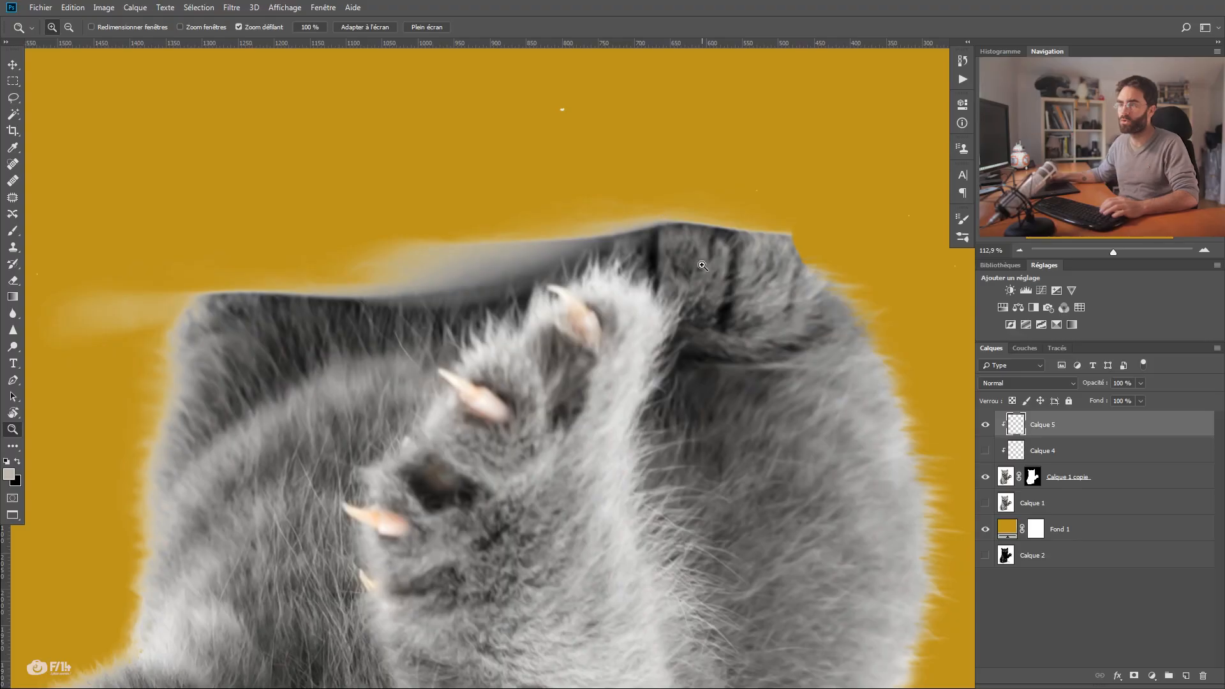
# - Paint black at 100% opacity on the Calque 1 copie mask to hide the ground shadow along the feet
pyautogui.click(1038, 480)
pyautogui.press('b')
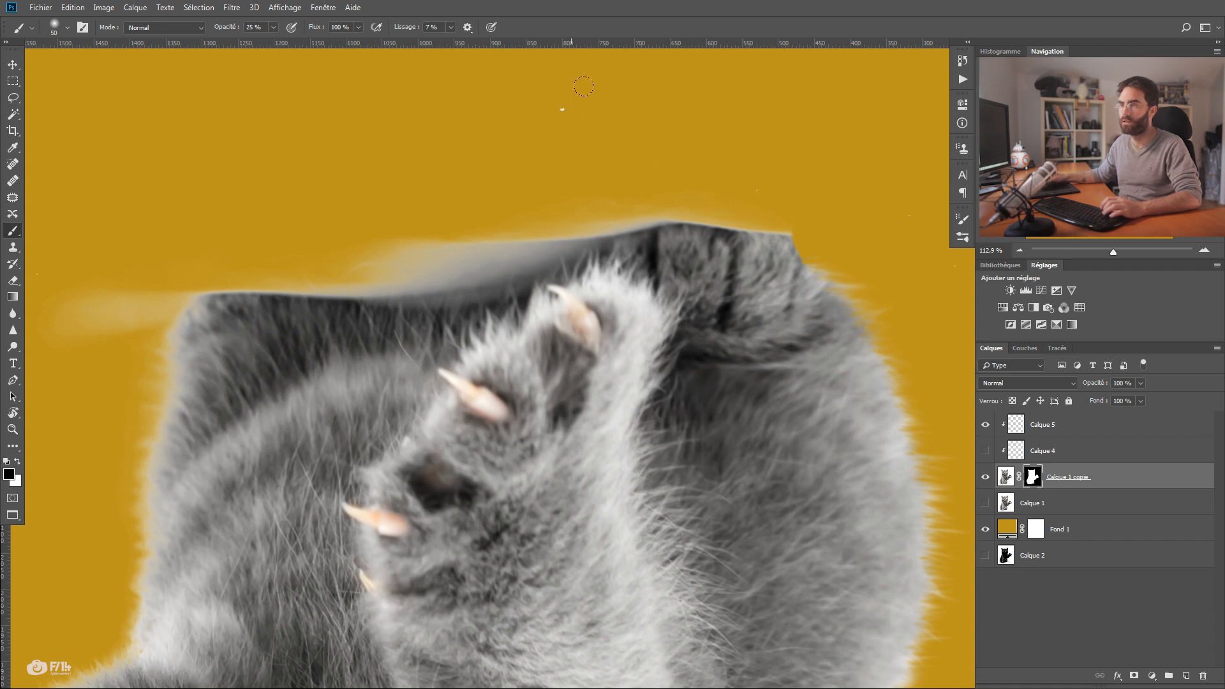
pyautogui.press('0')
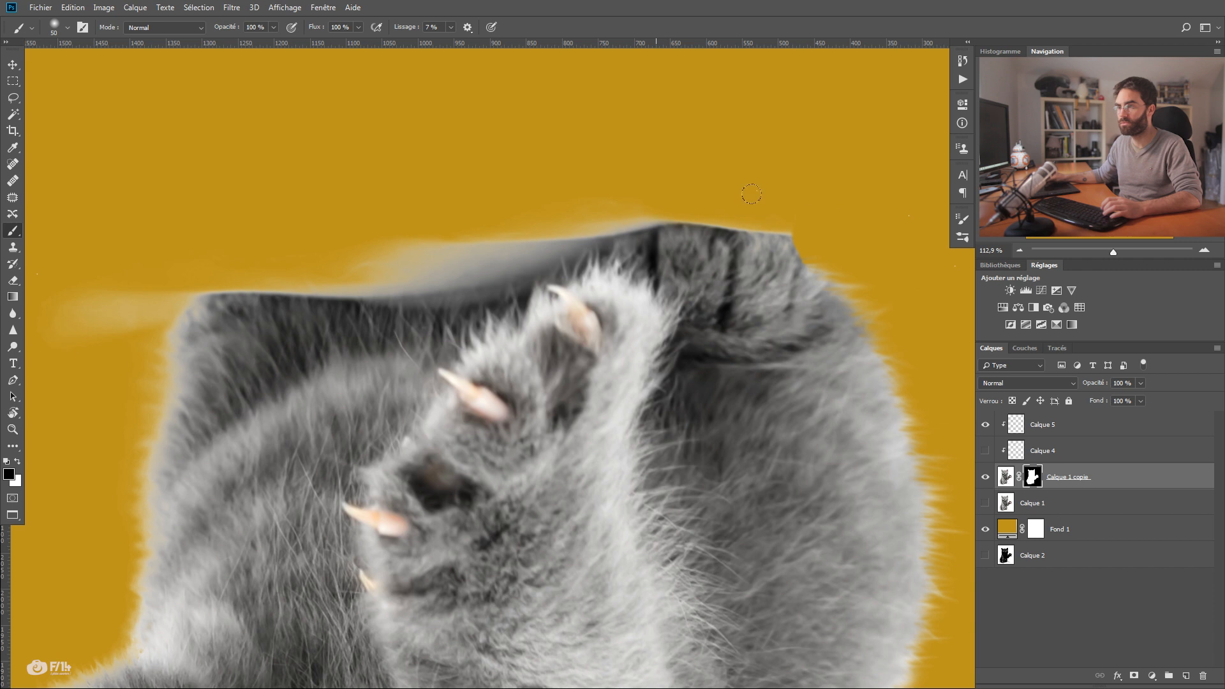
pyautogui.moveTo(784, 242); pyautogui.dragTo(380, 305)
pyautogui.moveTo(326, 253)
pyautogui.mouseDown()
pyautogui.moveTo(357, 280)
pyautogui.moveTo(189, 303)
pyautogui.mouseUp()
pyautogui.moveTo(285, 267)
pyautogui.mouseDown()
pyautogui.moveTo(395, 246)
pyautogui.moveTo(391, 230)
pyautogui.moveTo(245, 268)
pyautogui.moveTo(185, 290)
pyautogui.mouseUp()
pyautogui.moveTo(629, 217); pyautogui.dragTo(407, 266)
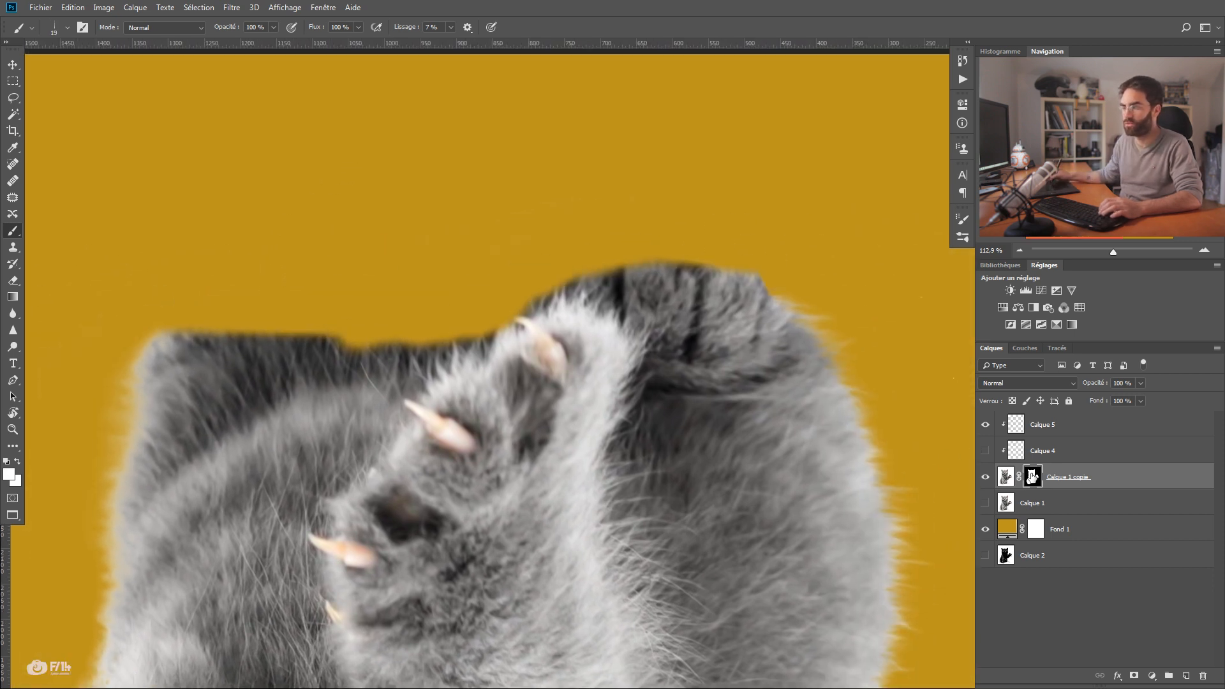
# - Paint white hairs on the mask along the feet's cut edge, disabling and re-enabling the mask to compare with the original photo
pyautogui.click(1033, 477)
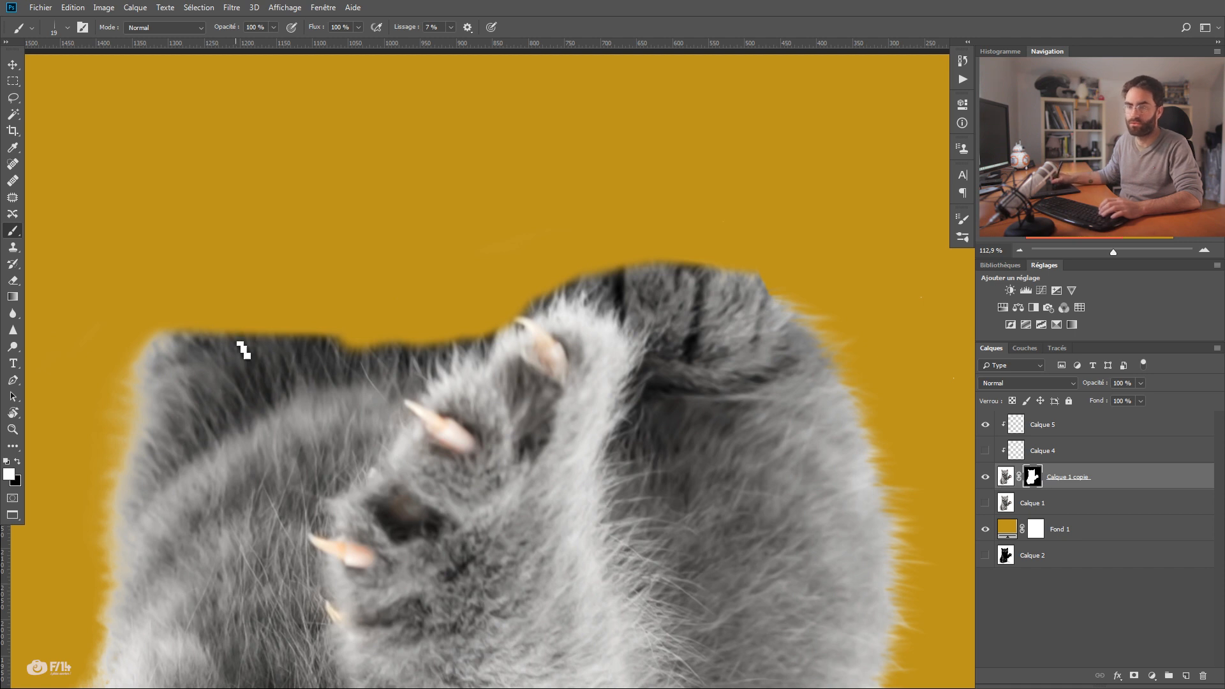
pyautogui.moveTo(204, 336)
pyautogui.mouseDown()
pyautogui.moveTo(473, 338)
pyautogui.moveTo(601, 272)
pyautogui.mouseUp()
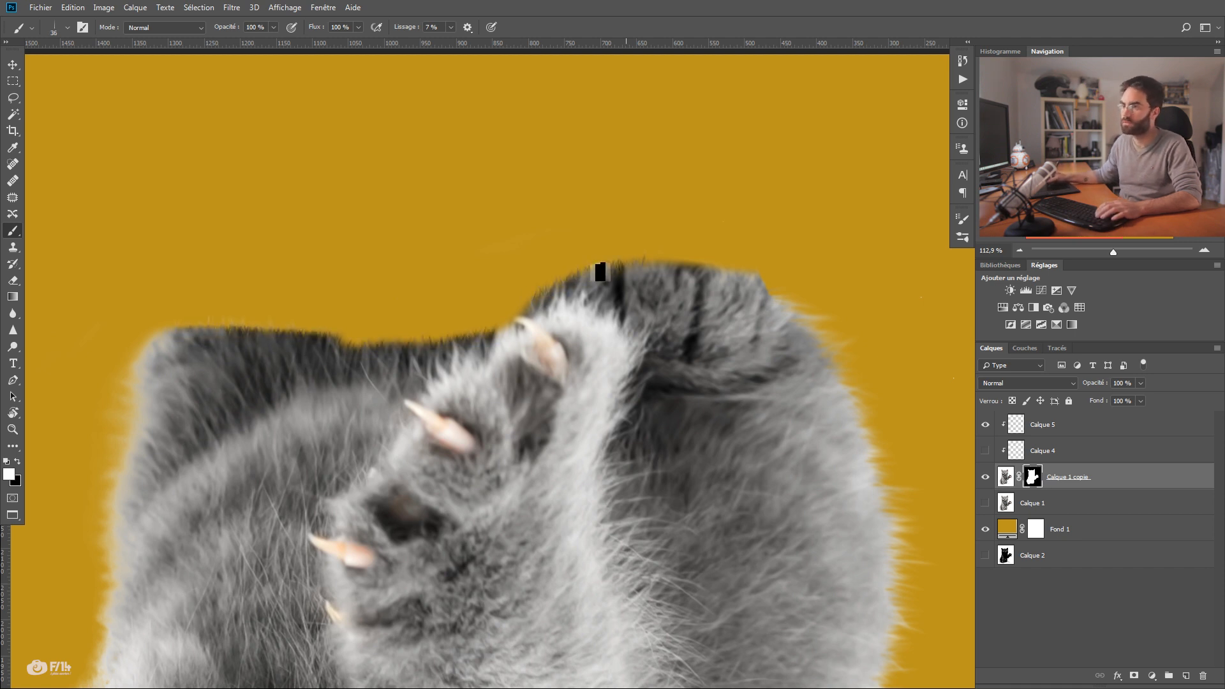
pyautogui.keyDown('shift'); pyautogui.click(1033, 477); pyautogui.keyUp('shift')
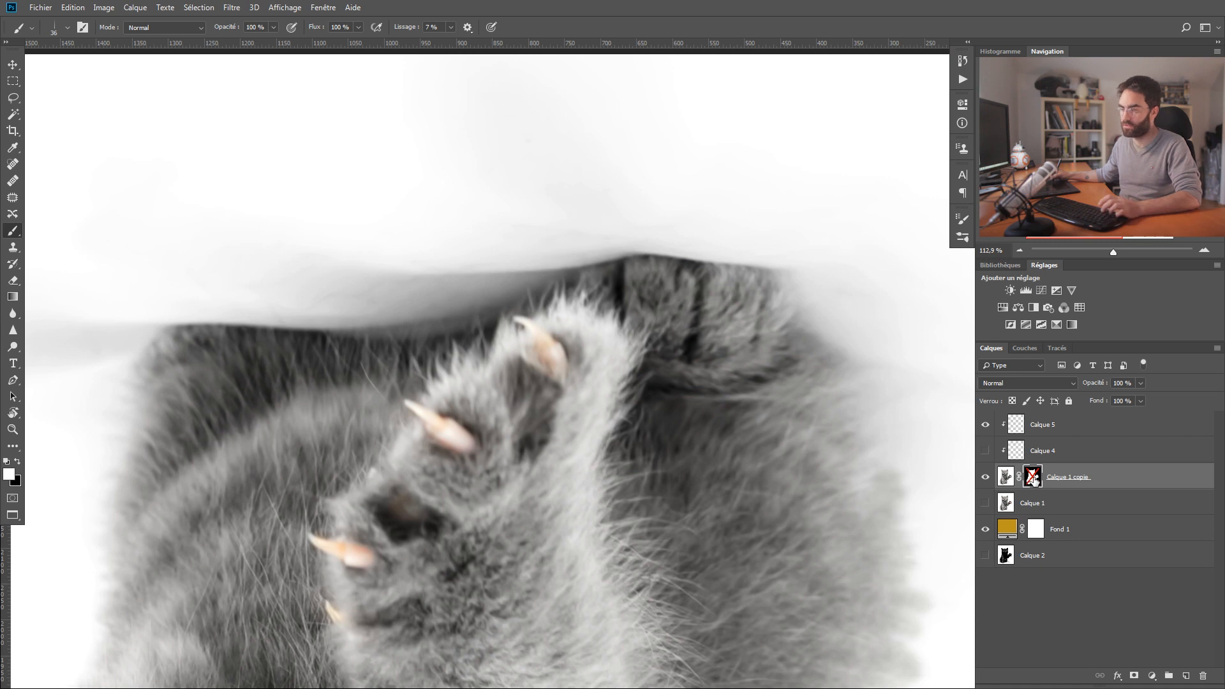
pyautogui.keyDown('shift'); pyautogui.click(1033, 478); pyautogui.keyUp('shift')
pyautogui.keyDown('shift'); pyautogui.click(1033, 479); pyautogui.keyUp('shift')
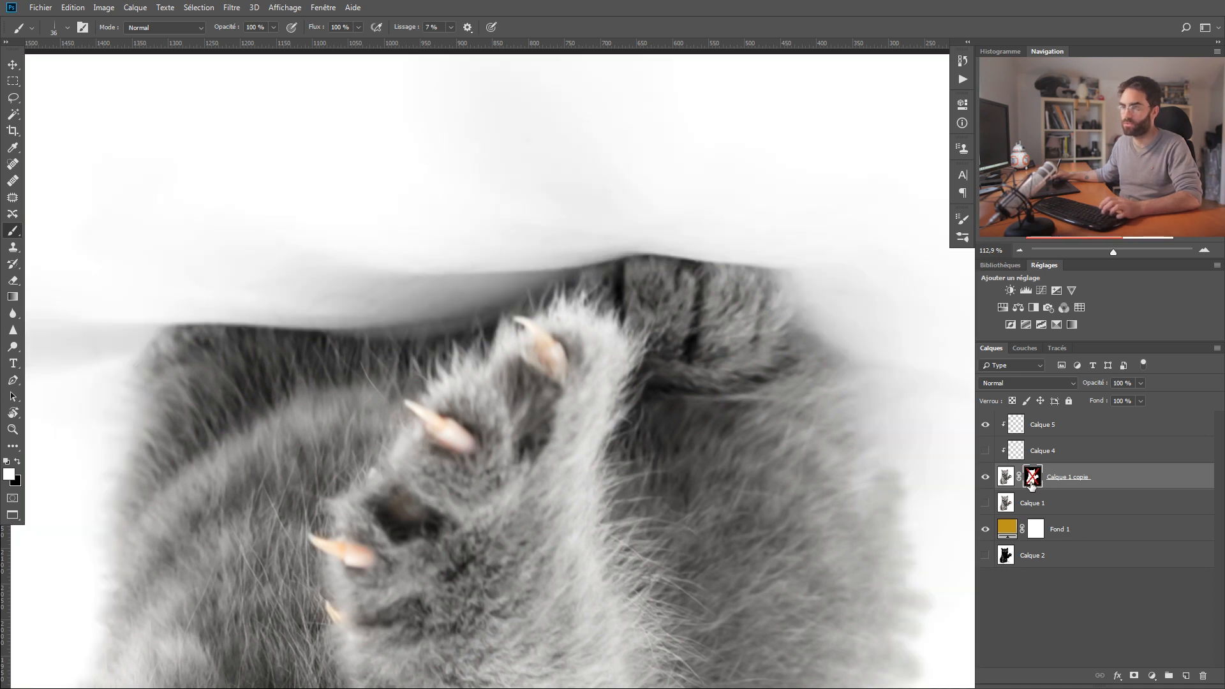
pyautogui.keyDown('shift'); pyautogui.click(1034, 479); pyautogui.keyUp('shift')
pyautogui.keyDown('shift'); pyautogui.click(1033, 479); pyautogui.keyUp('shift')
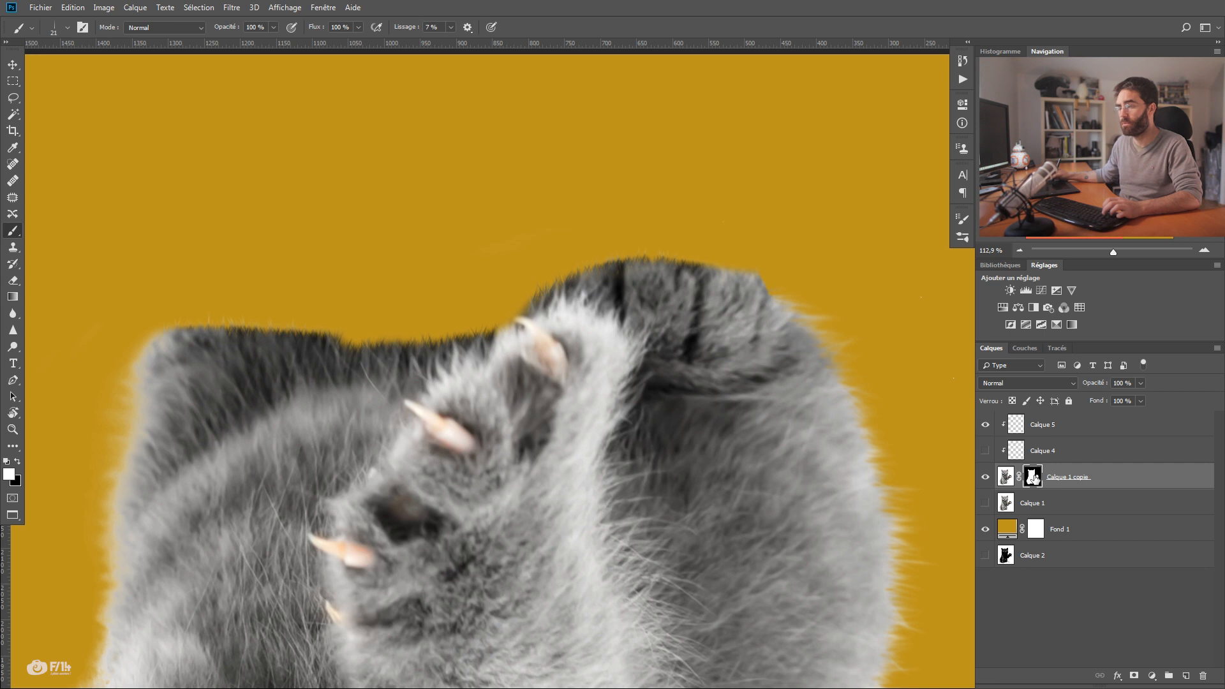
pyautogui.keyDown('shift'); pyautogui.click(1034, 478); pyautogui.keyUp('shift')
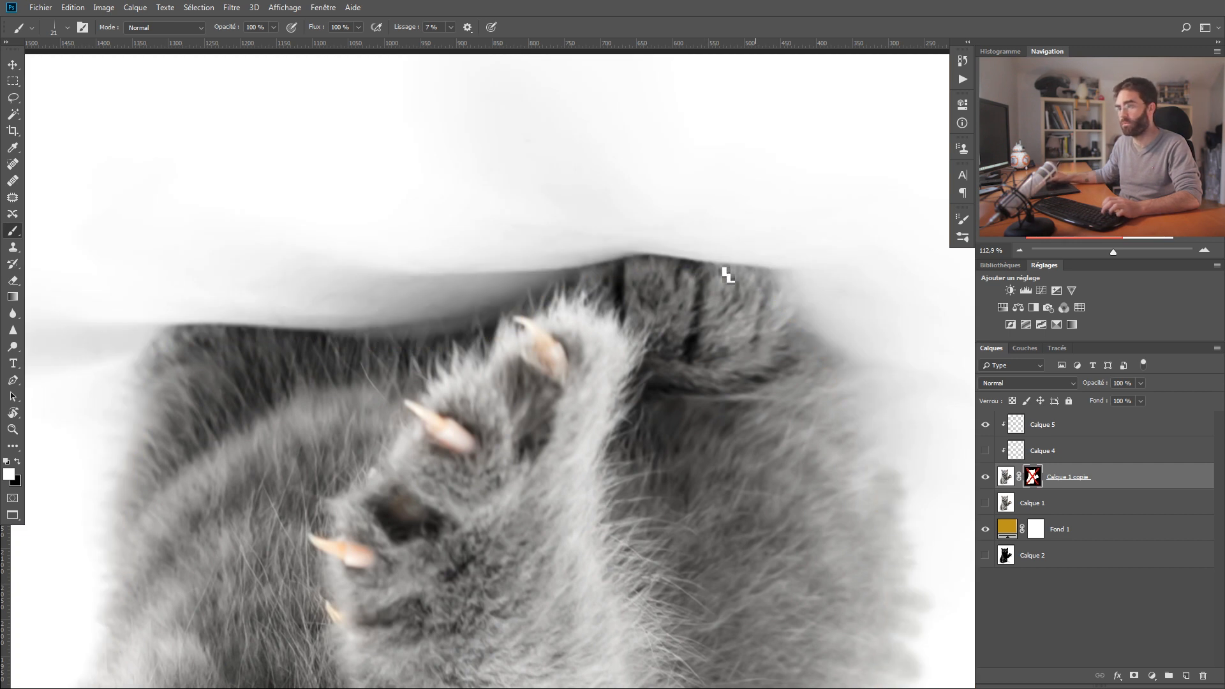
pyautogui.keyDown('shift'); pyautogui.click(1033, 476); pyautogui.keyUp('shift')
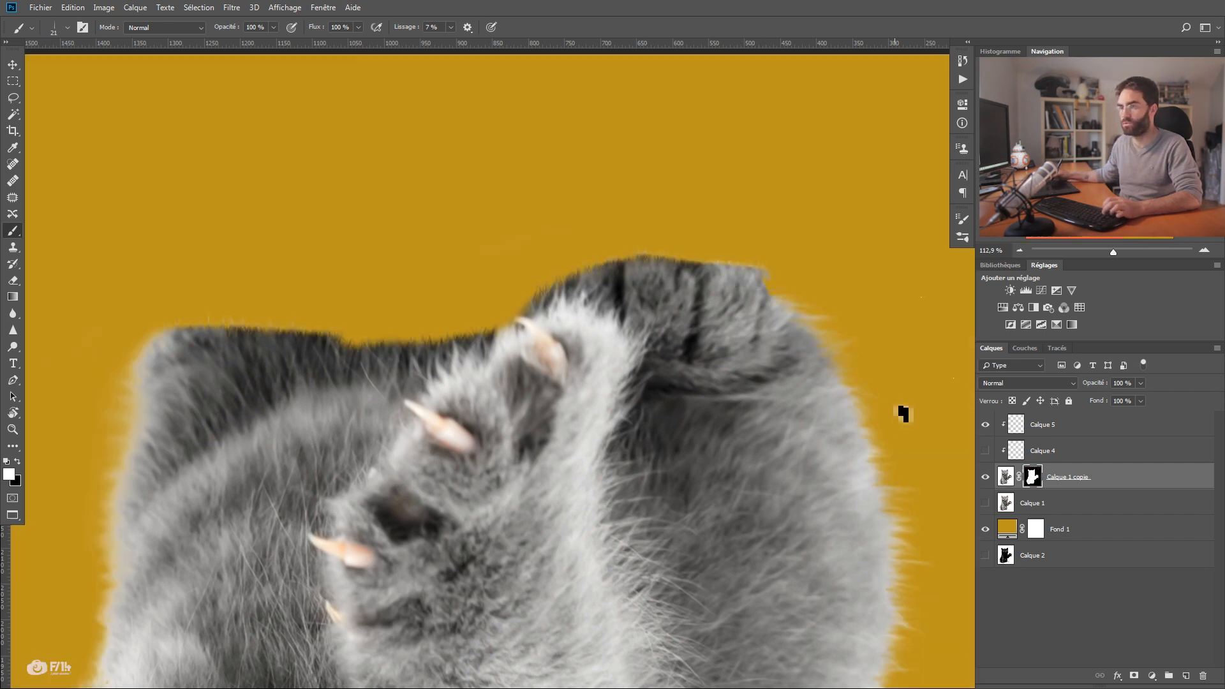
# - Rotate the view and paint larger hair tufts on the mask around the hind foot's corner and the opposite haunch
pyautogui.press('r')
pyautogui.moveTo(697, 334)
pyautogui.mouseDown()
pyautogui.moveTo(622, 203)
pyautogui.moveTo(641, 168)
pyautogui.mouseUp()
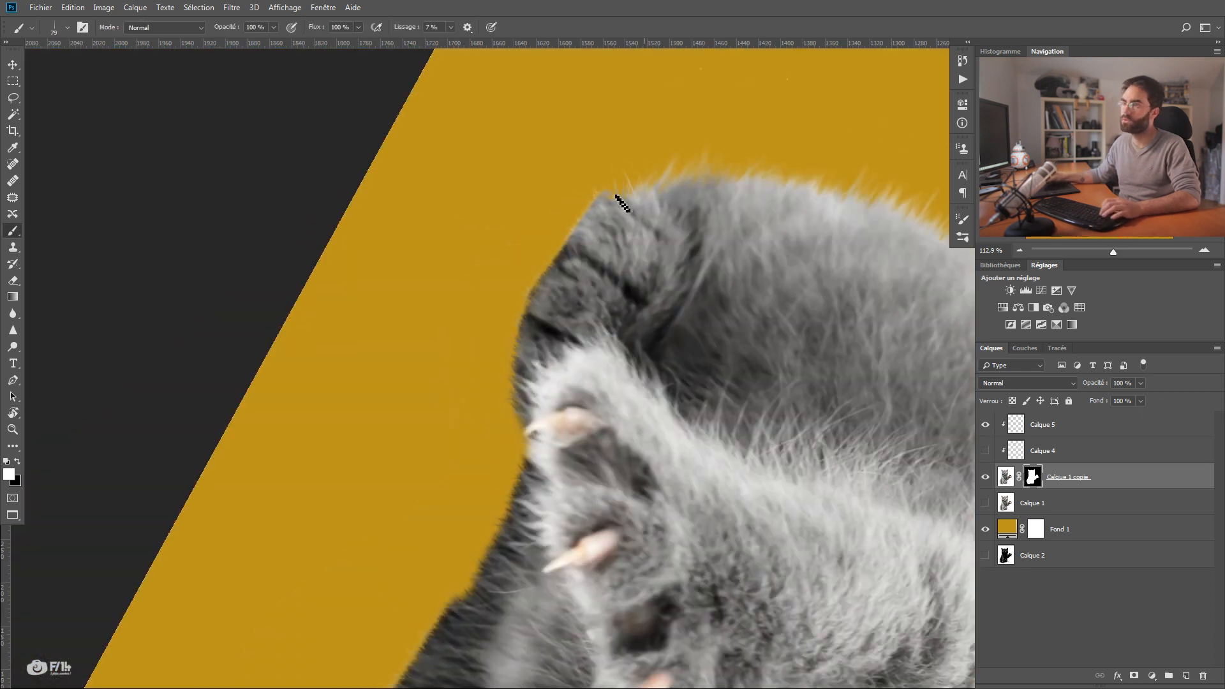
pyautogui.press('r')
pyautogui.moveTo(641, 168)
pyautogui.mouseDown()
pyautogui.moveTo(568, 350)
pyautogui.moveTo(435, 178)
pyautogui.moveTo(523, 128)
pyautogui.mouseUp()
pyautogui.moveTo(459, 178)
pyautogui.mouseDown()
pyautogui.moveTo(438, 164)
pyautogui.moveTo(418, 382)
pyautogui.moveTo(947, 434)
pyautogui.mouseUp()
pyautogui.press('r')
pyautogui.press('r')
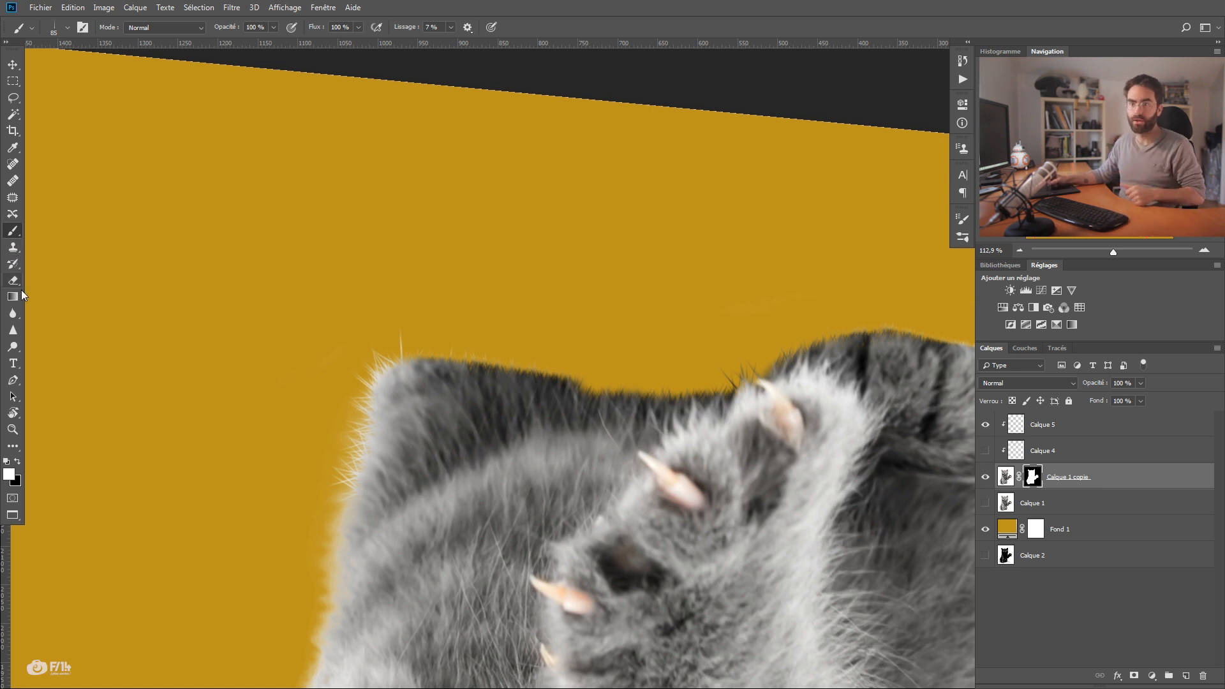
# - Soften the newly painted hairs at the haunch's corner on the mask with the Blur tool
pyautogui.click(12, 314)
pyautogui.moveTo(695, 333)
pyautogui.mouseDown()
pyautogui.moveTo(618, 293)
pyautogui.moveTo(421, 257)
pyautogui.mouseUp()
pyautogui.press('b')
# - Clone fur at 50% opacity with a small brush over the pale edge of the feet on Calque 5
pyautogui.click(1024, 433)
pyautogui.press('s')
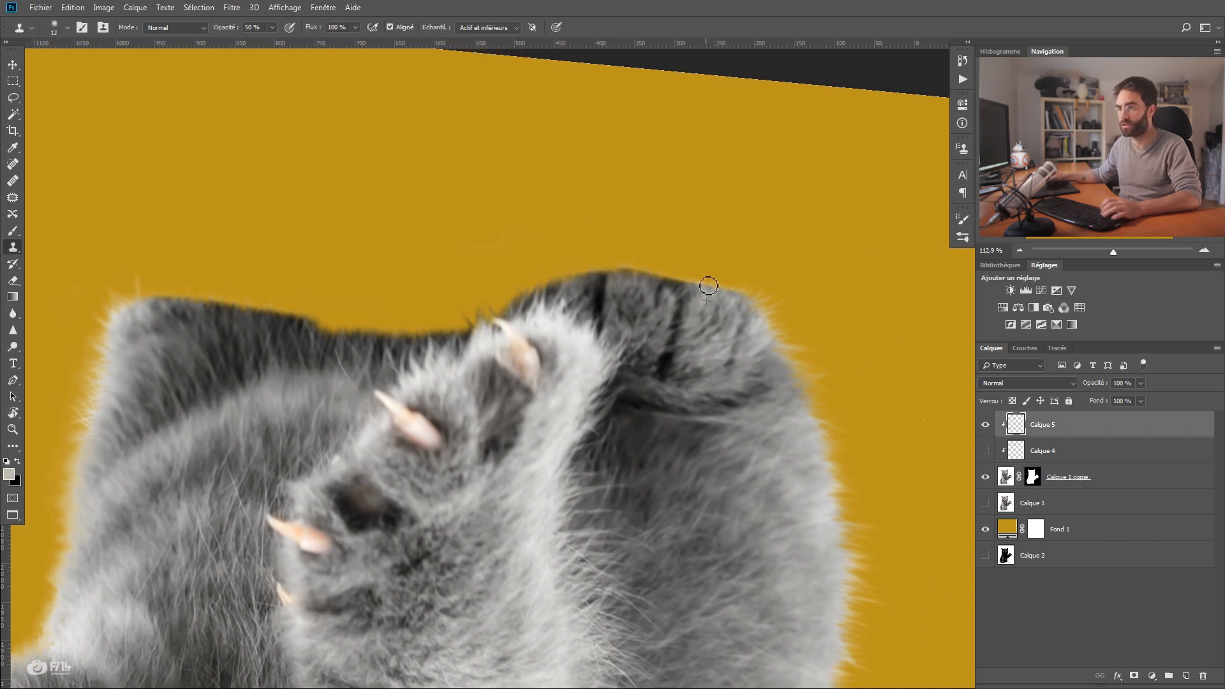
pyautogui.moveTo(405, 307); pyautogui.dragTo(515, 317)
pyautogui.press('Escape')
# - Clone fur with a 22 px brush at 50% opacity over the pale outer edge near the ear's base
pyautogui.press('z')
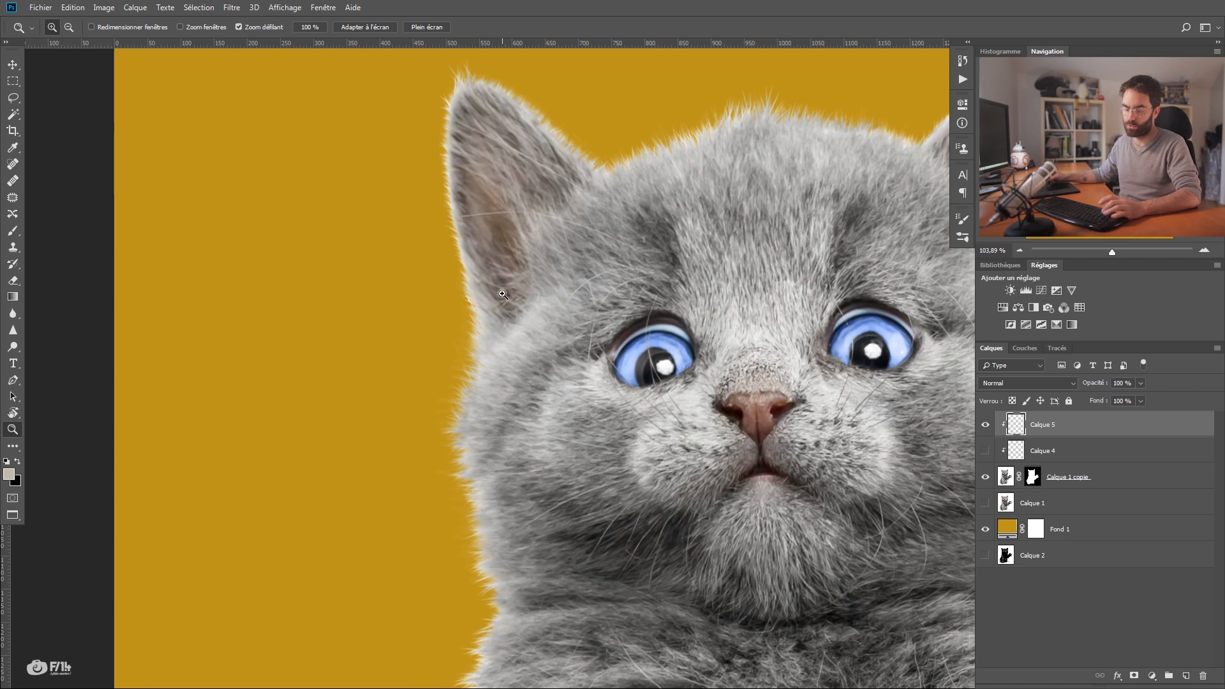
pyautogui.press('c')
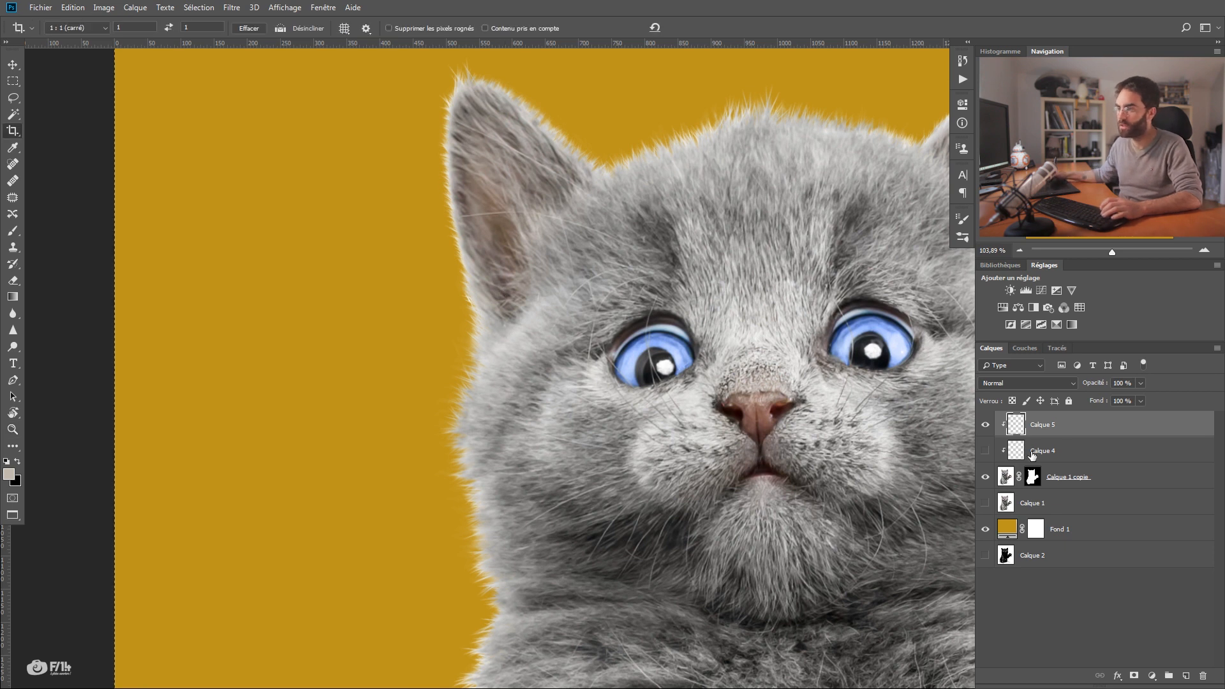
pyautogui.press('s')
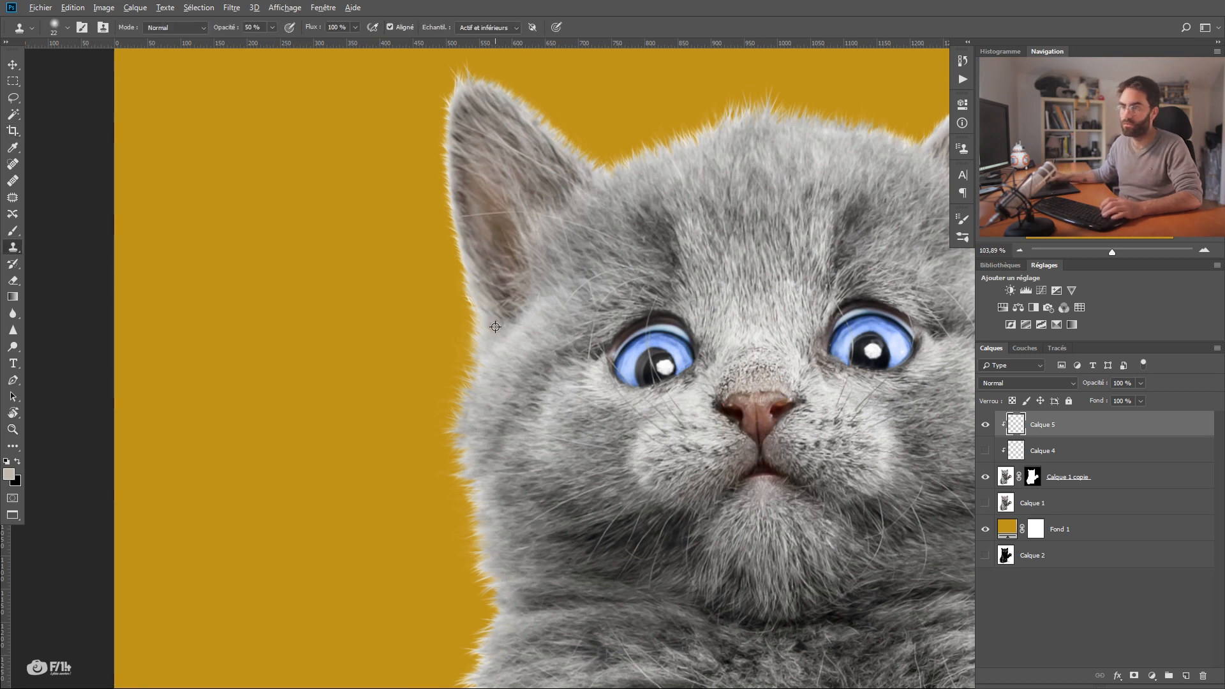
pyautogui.click(465, 298)
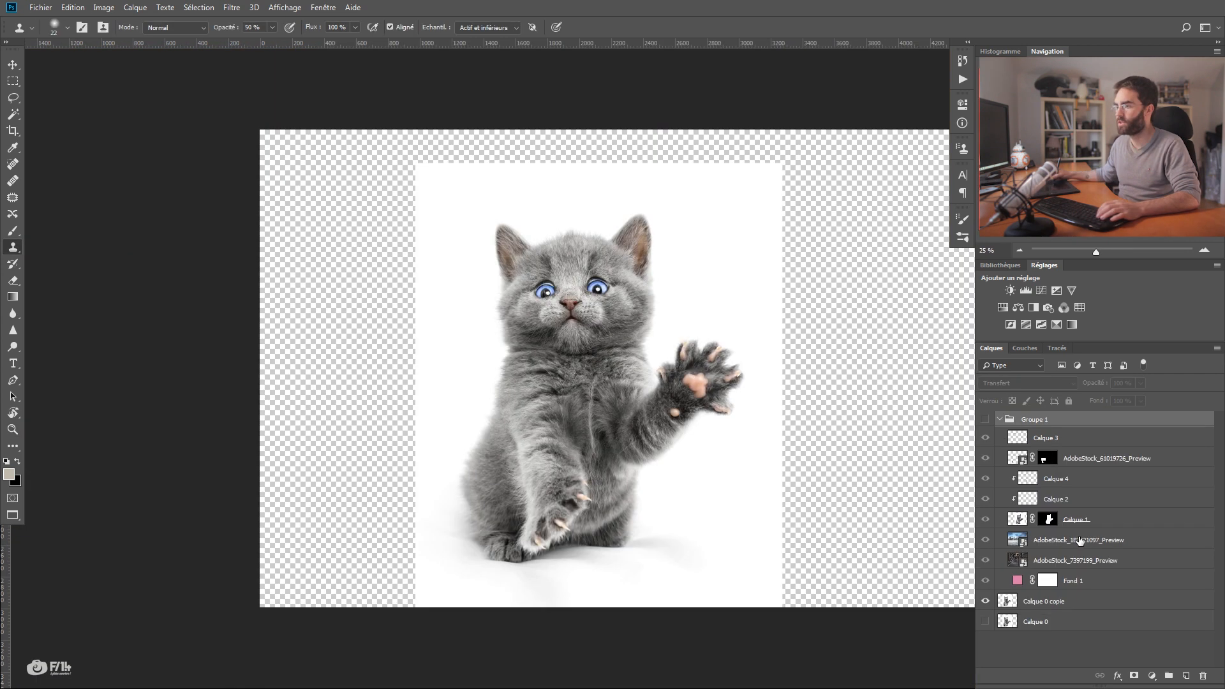
# - Bring the AdobeStock_187221097_Preview city photo from the other document, show it below the kitten and reposition it with Free Transform
pyautogui.doubleClick(1072, 540)
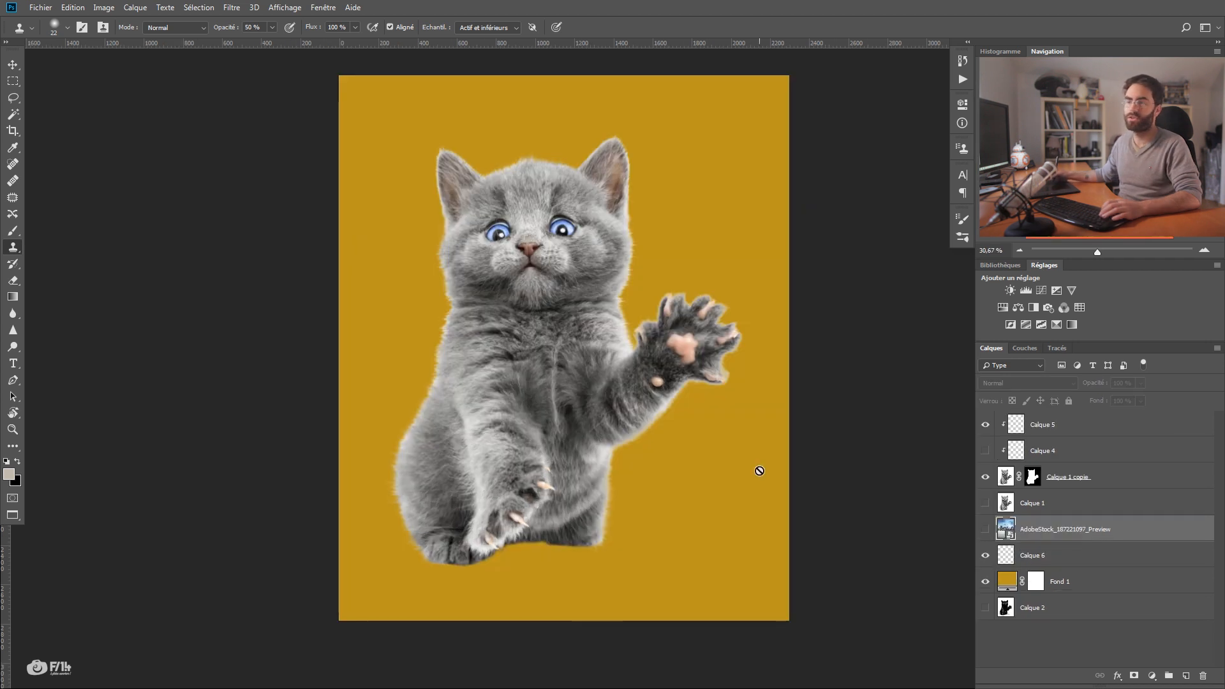
pyautogui.scroll(-3, 600, 395)
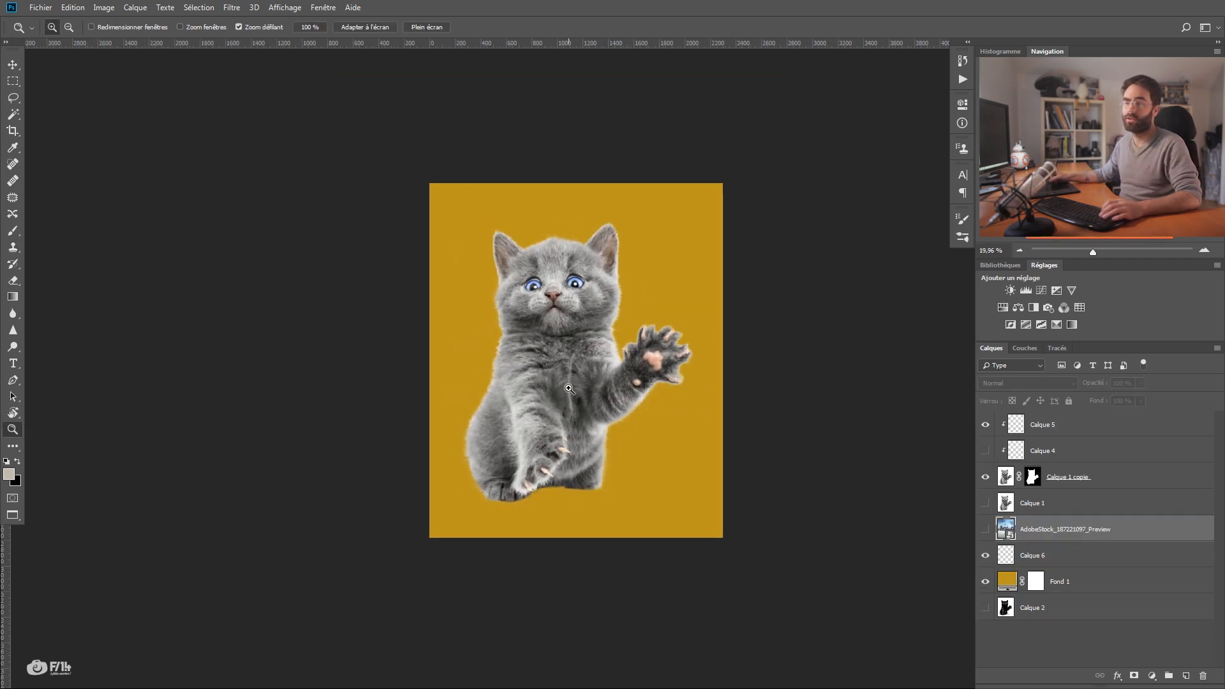
pyautogui.click(985, 529)
pyautogui.hotkey('ctrl', 't')
pyautogui.moveTo(721, 292)
pyautogui.mouseDown()
pyautogui.moveTo(631, 281)
pyautogui.moveTo(595, 260)
pyautogui.mouseUp()
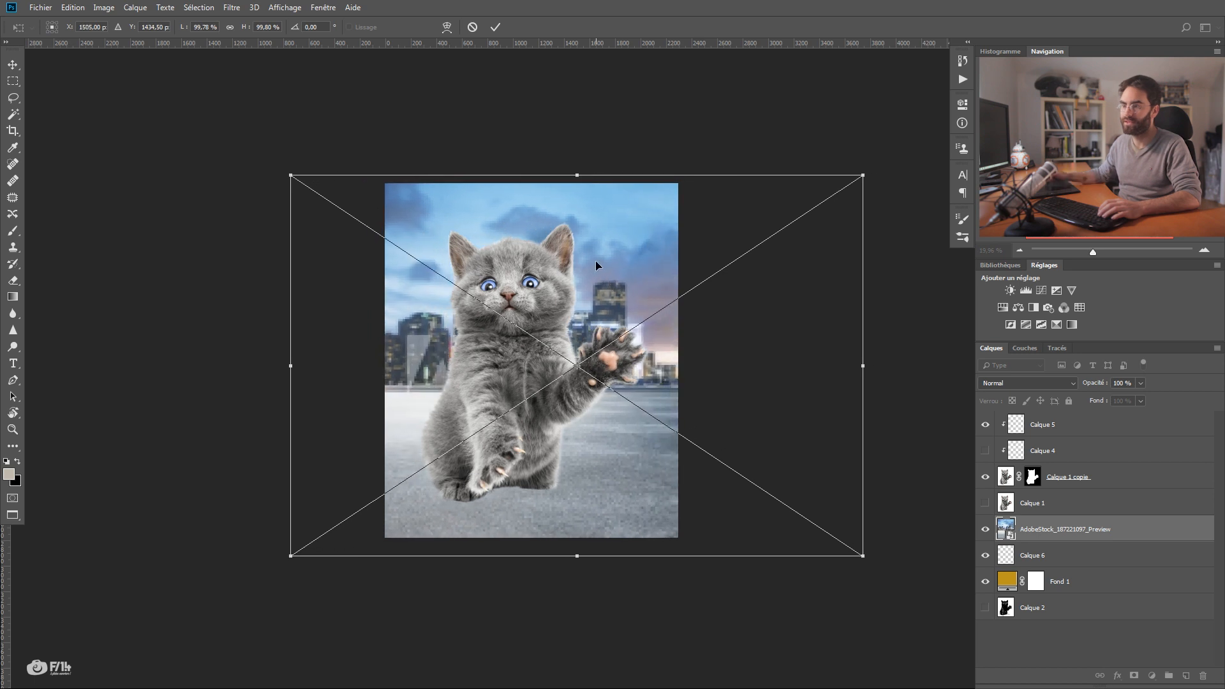
pyautogui.press('Return')
# - Move the city background further down behind the kitten
pyautogui.press('s')
pyautogui.press('v')
pyautogui.moveTo(561, 352)
pyautogui.mouseDown()
pyautogui.moveTo(574, 358)
pyautogui.moveTo(552, 346)
pyautogui.mouseUp()
pyautogui.moveTo(430, 360); pyautogui.dragTo(440, 407)
# - Paint white hairs with a hair brush on the Calque 1 copie mask along the edges of the ear against the sky
pyautogui.press('z')
pyautogui.moveTo(471, 310); pyautogui.dragTo(467, 352)
pyautogui.moveTo(594, 217); pyautogui.dragTo(615, 222)
pyautogui.moveTo(556, 239); pyautogui.dragTo(622, 282)
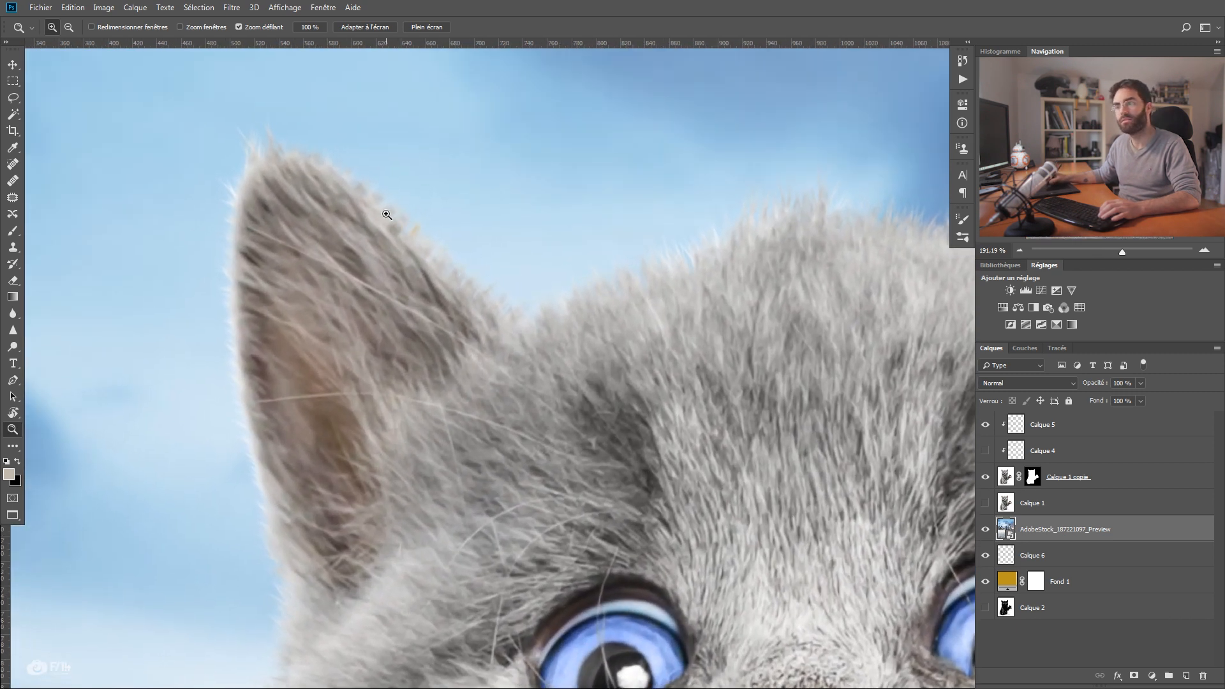
pyautogui.click(1053, 479)
pyautogui.moveTo(407, 327); pyautogui.dragTo(429, 350)
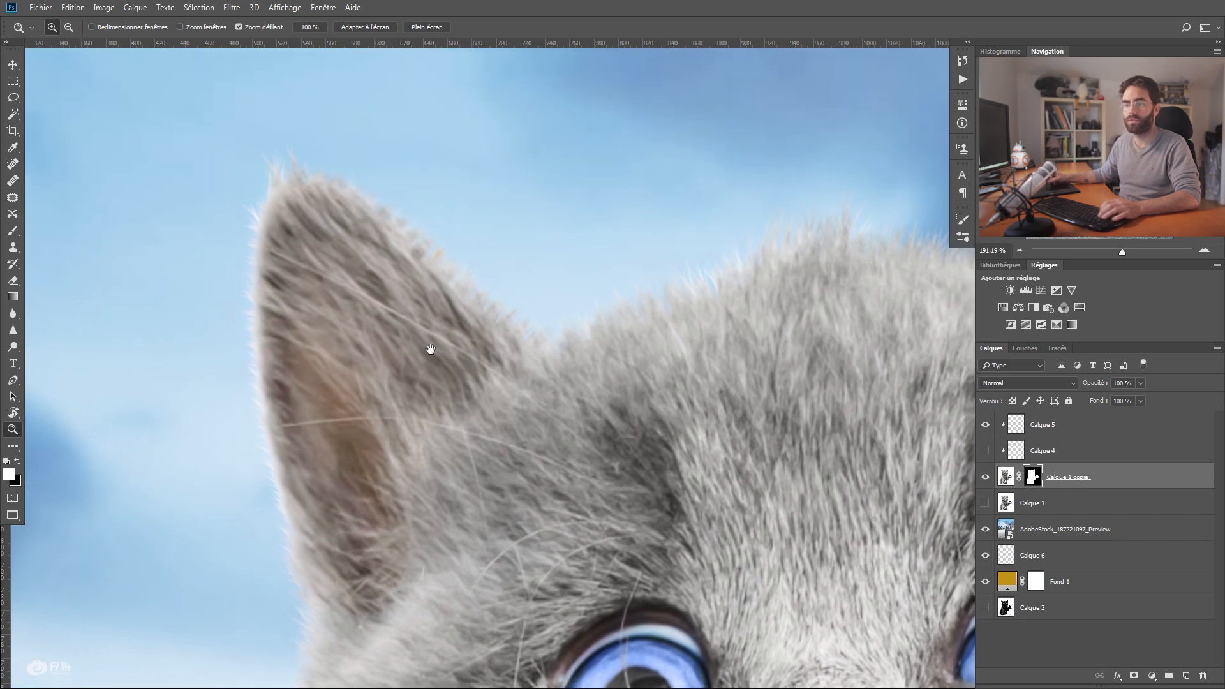
pyautogui.press('b')
pyautogui.moveTo(445, 285); pyautogui.dragTo(433, 284)
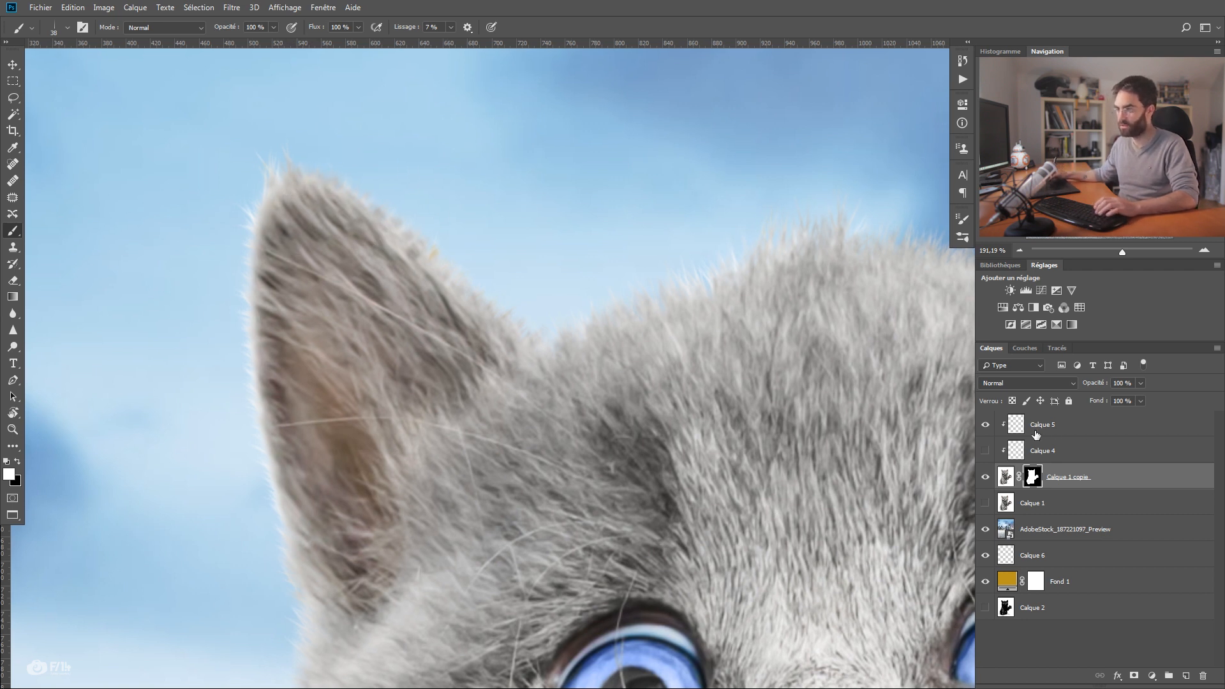
# - Clone fur over the ear's pale edge on Calque 5 and paint hairs on the Calque 1 copie mask around the other ear
pyautogui.click(1036, 434)
pyautogui.press('s')
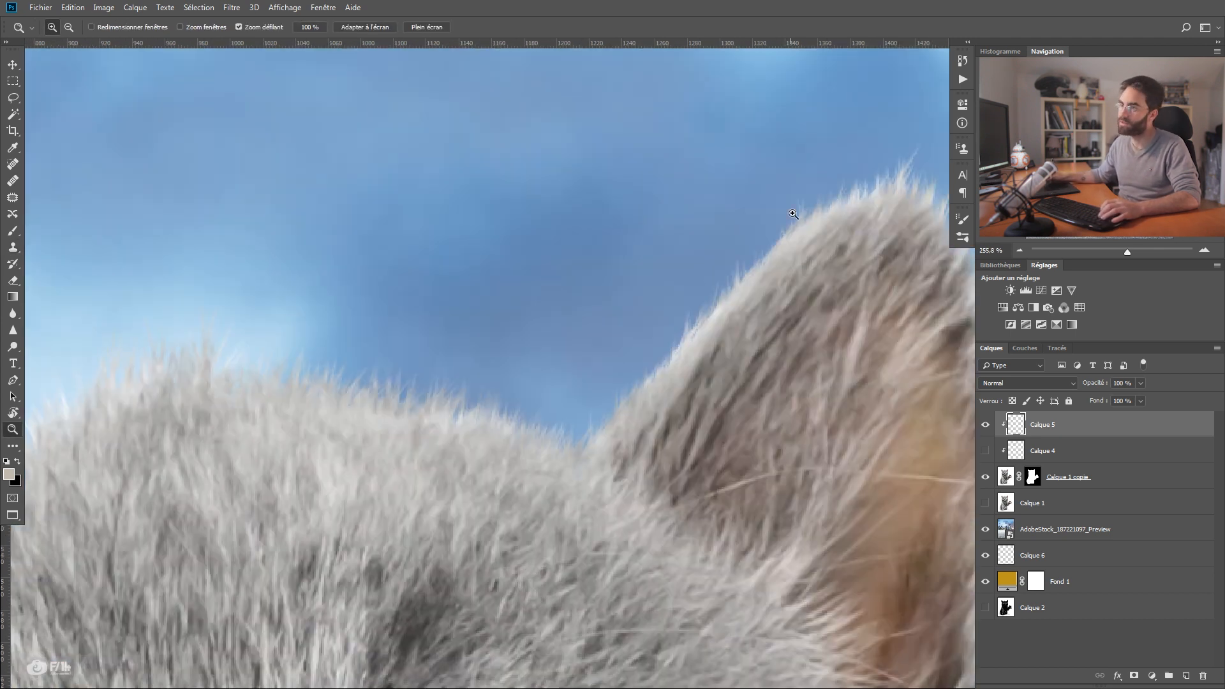
pyautogui.press('b')
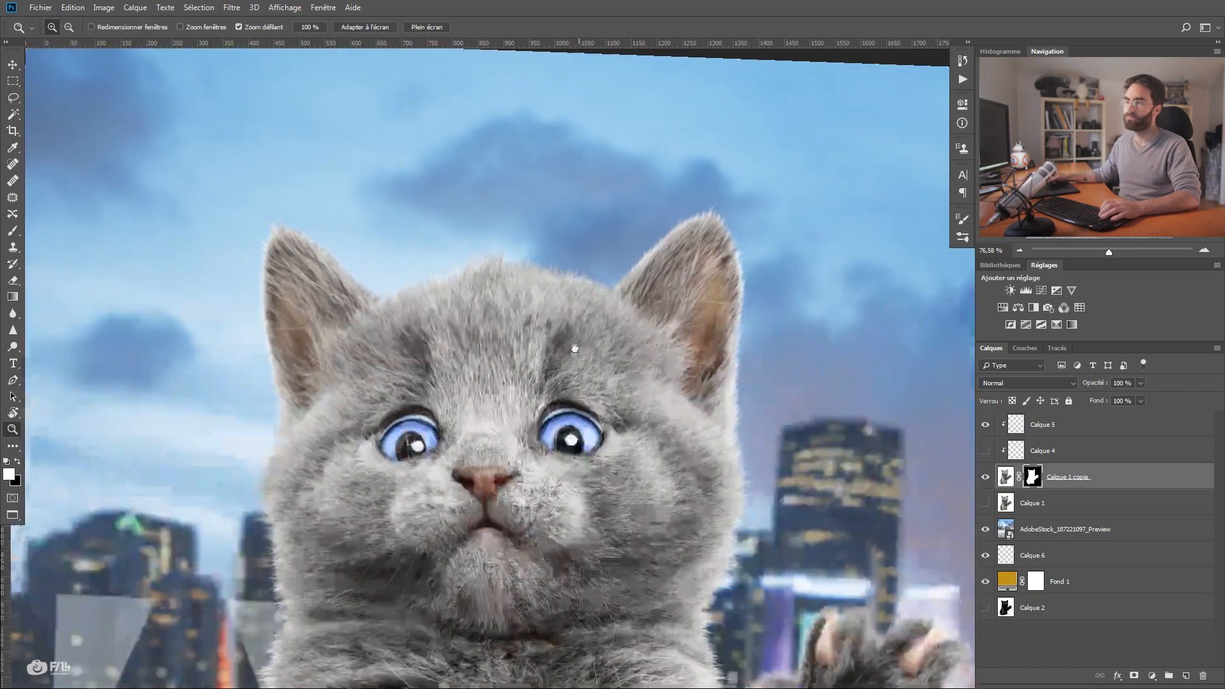
pyautogui.click(778, 215)
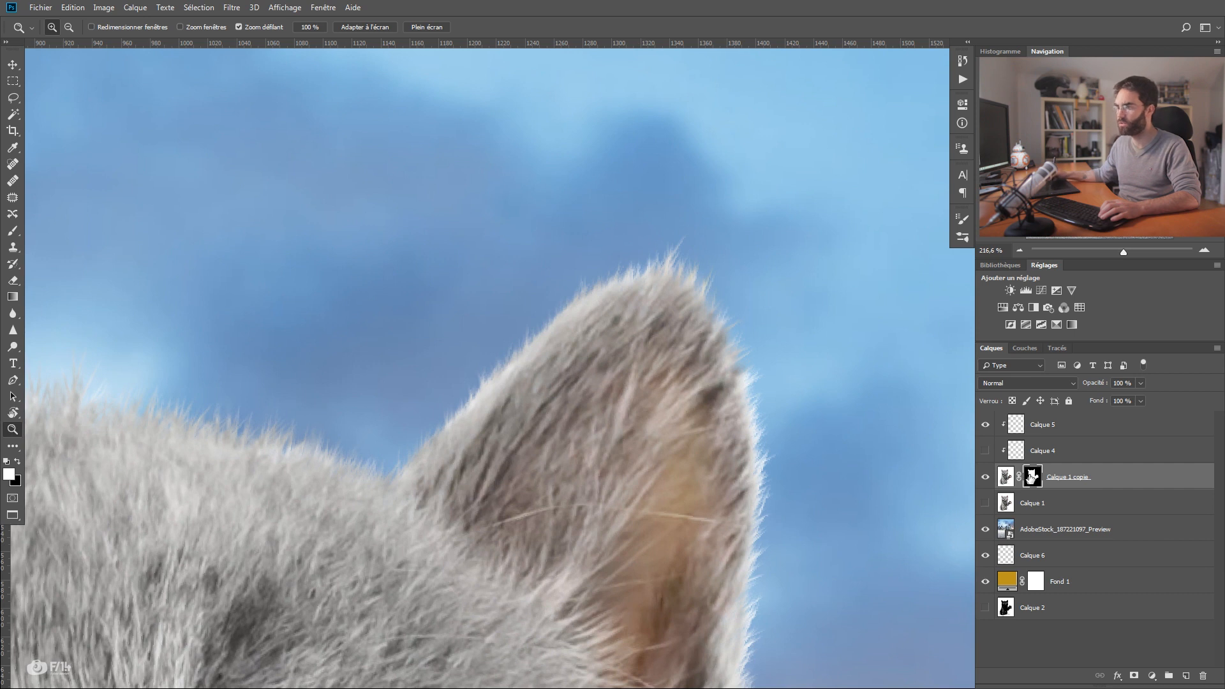
# - Soften the mask's edge around the ear with the Blur tool at 50% intensity
pyautogui.click(13, 313)
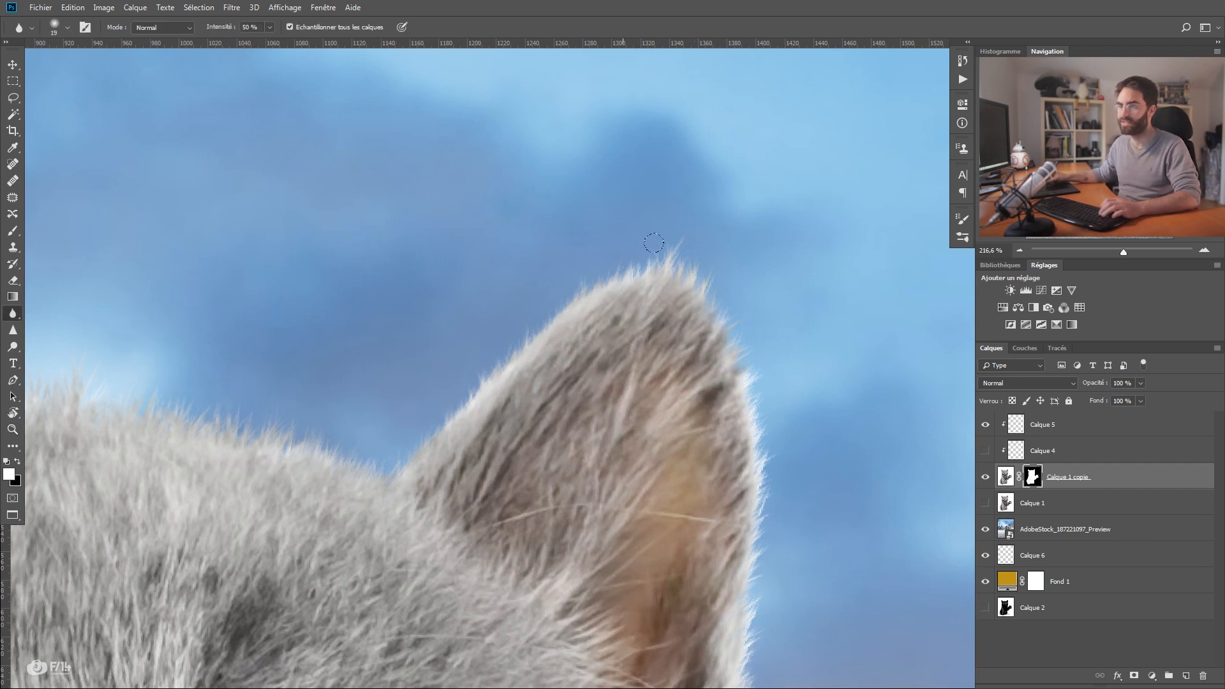
pyautogui.press('z')
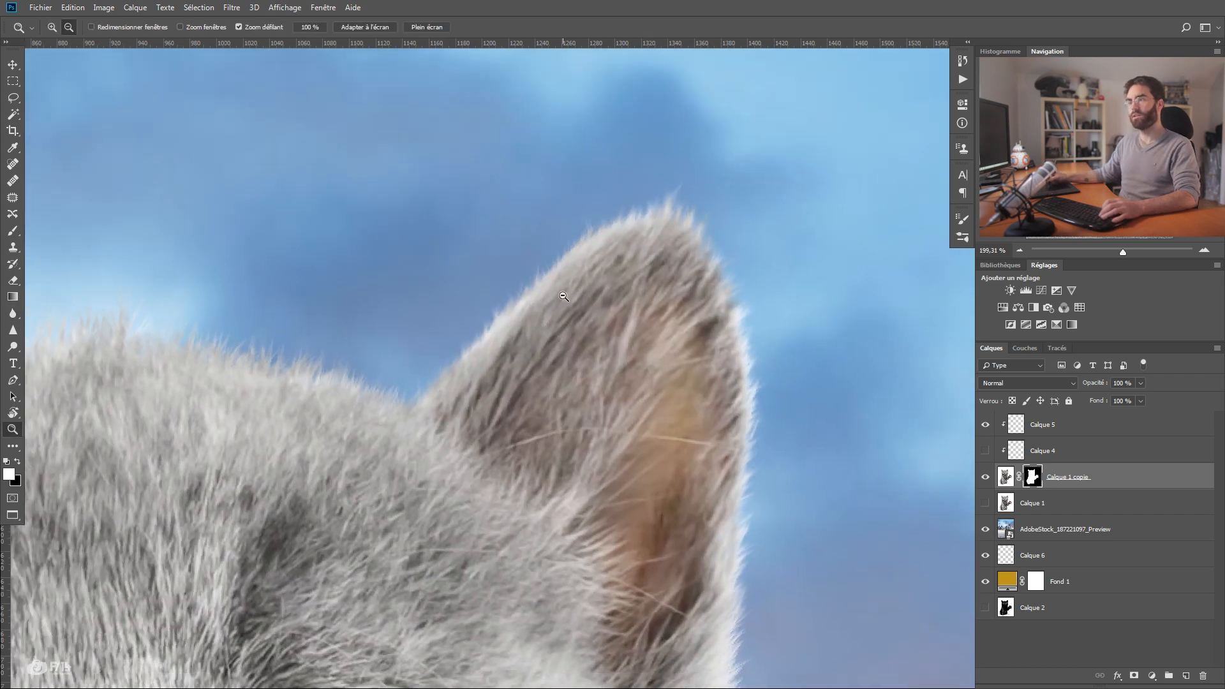
pyautogui.moveTo(557, 294); pyautogui.dragTo(434, 315)
# - Shift the city background layer to a new position behind the kitten and view the whole composite
pyautogui.moveTo(341, 325); pyautogui.dragTo(367, 322)
pyautogui.moveTo(498, 427); pyautogui.dragTo(412, 348)
pyautogui.moveTo(411, 415); pyautogui.dragTo(426, 342)
pyautogui.click(1046, 529)
pyautogui.press('v')
pyautogui.moveTo(612, 408); pyautogui.dragTo(516, 441)
pyautogui.press('z')
pyautogui.moveTo(562, 409); pyautogui.dragTo(522, 408)
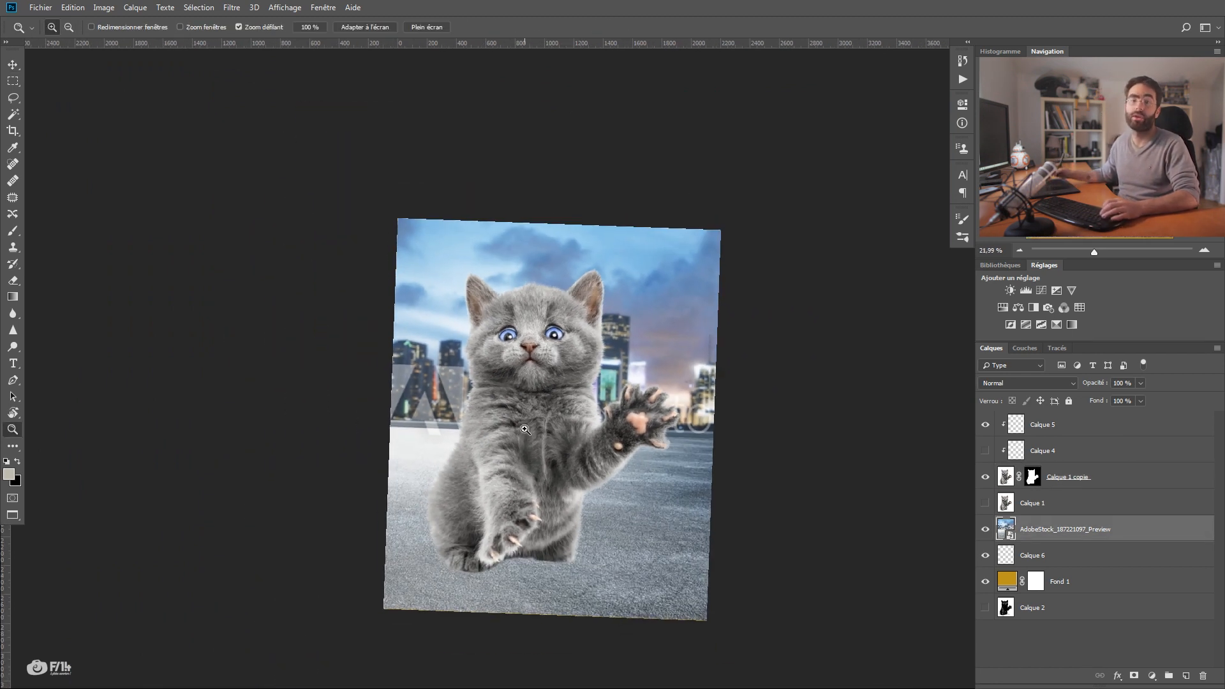
pyautogui.keyDown('alt'); pyautogui.click(568, 381); pyautogui.keyUp('alt')
pyautogui.press('v')
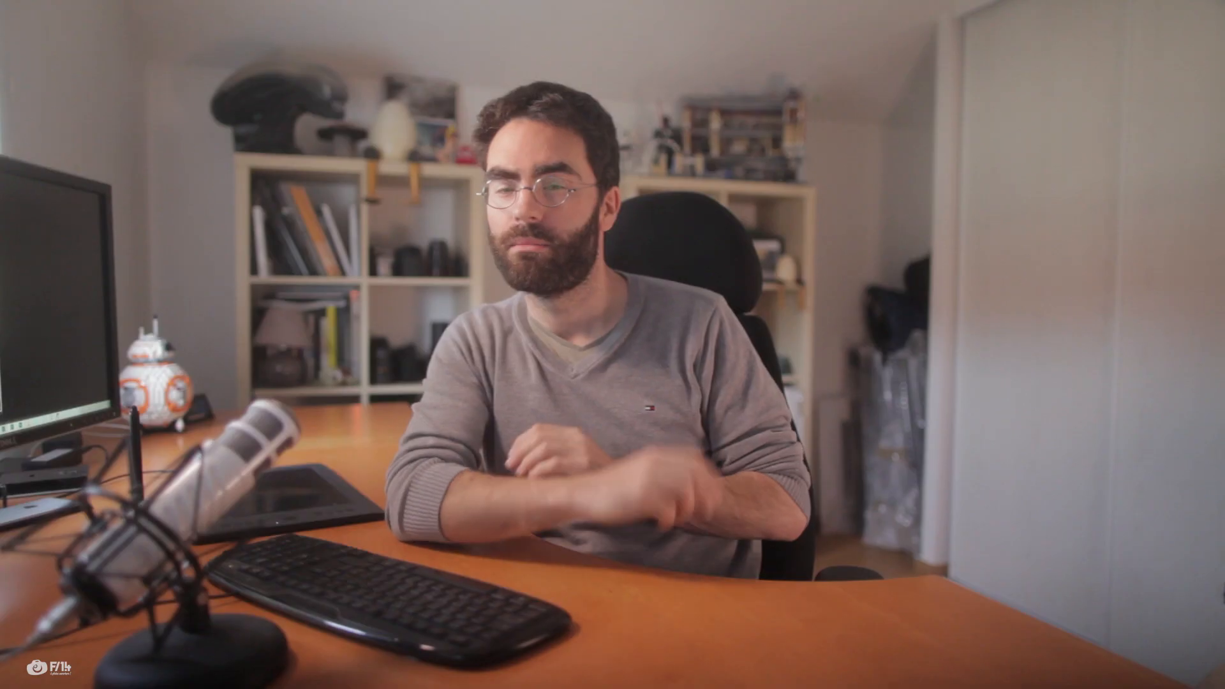